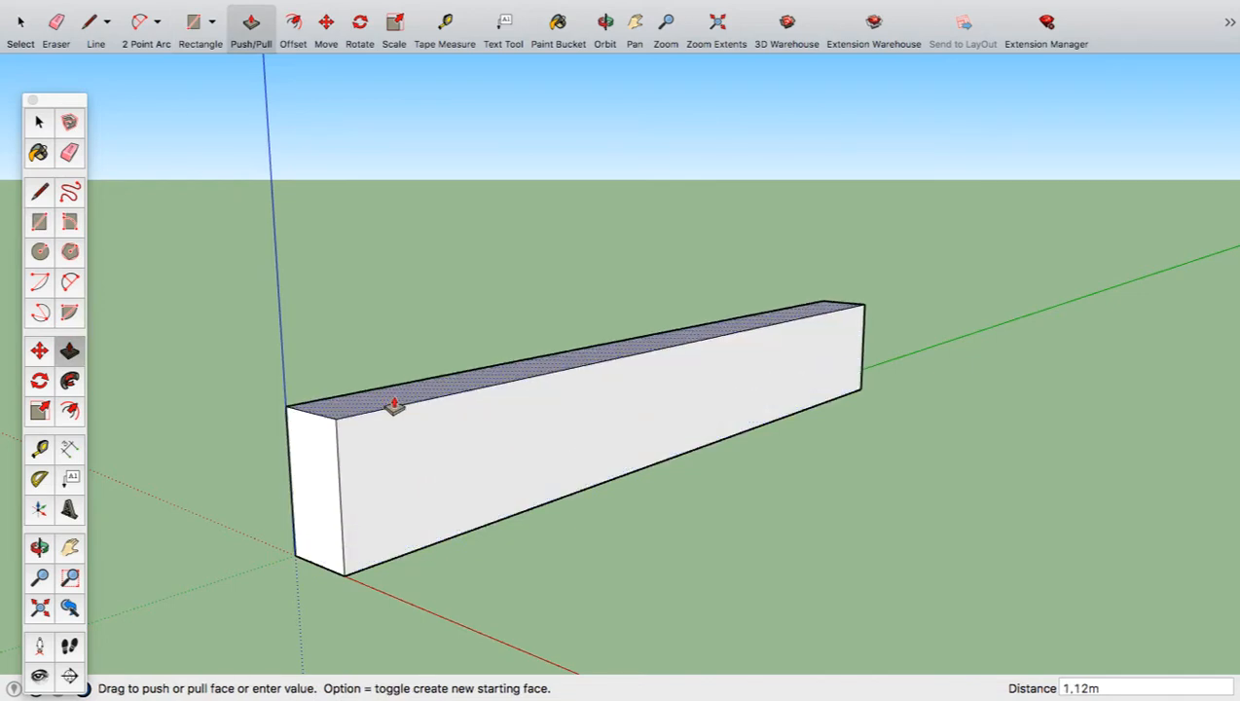
# - Extrude the wall's footprint to a height of 4 m
pyautogui.write('4')
pyautogui.press('Return')
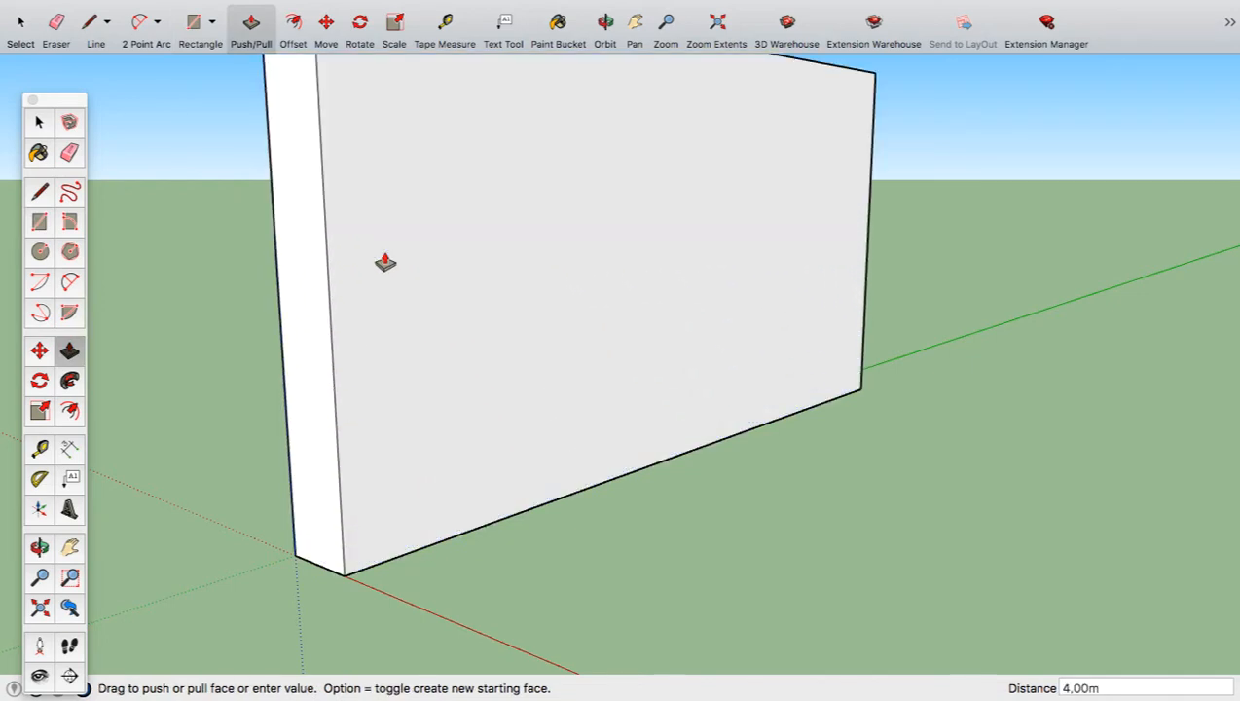
pyautogui.scroll(-5, 623, 282)
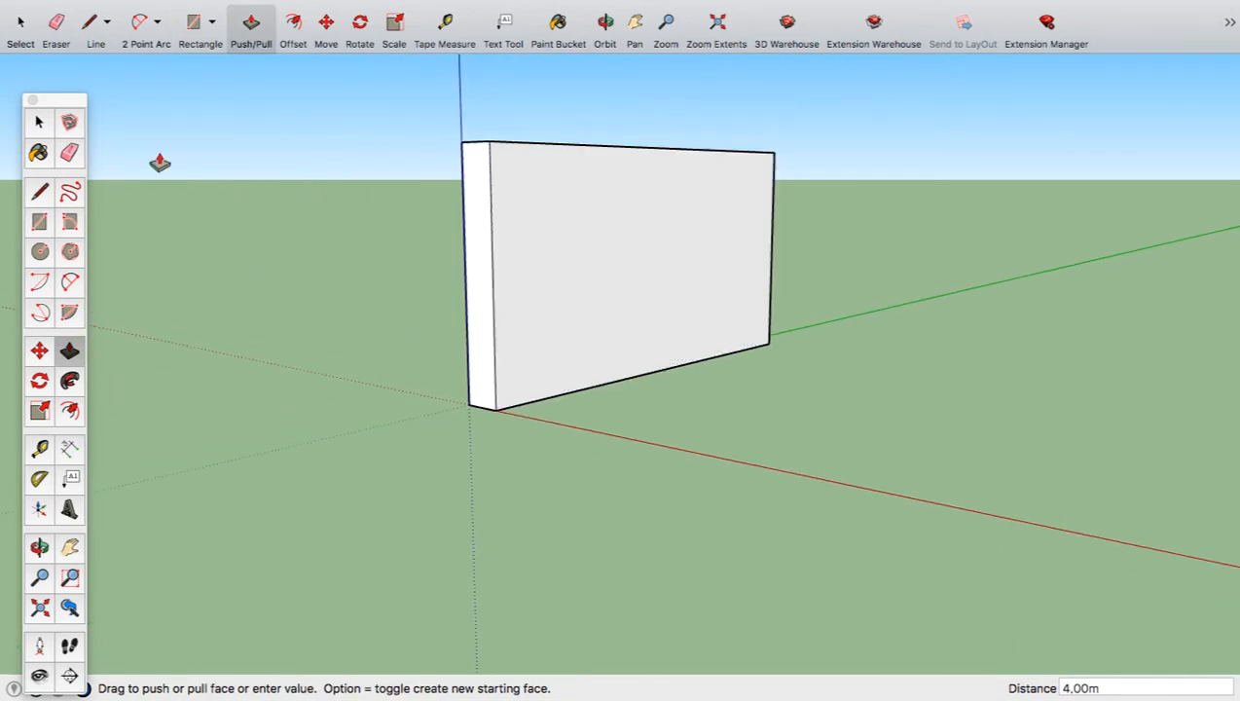
# - Draw a doorway outline on the wall's front face, 1 m from the near corner, 2 m wide and 3 m high
pyautogui.click(41, 190)
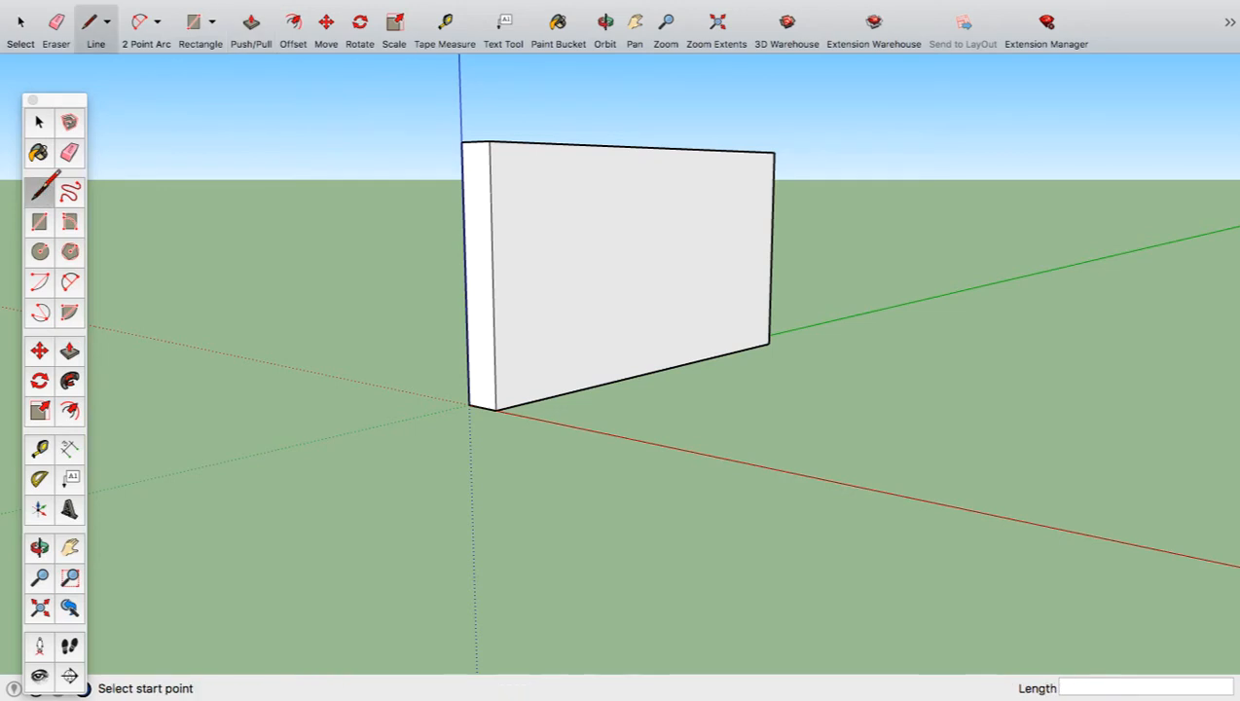
pyautogui.click(510, 409)
pyautogui.write('1')
pyautogui.press('Return')
pyautogui.click(541, 398)
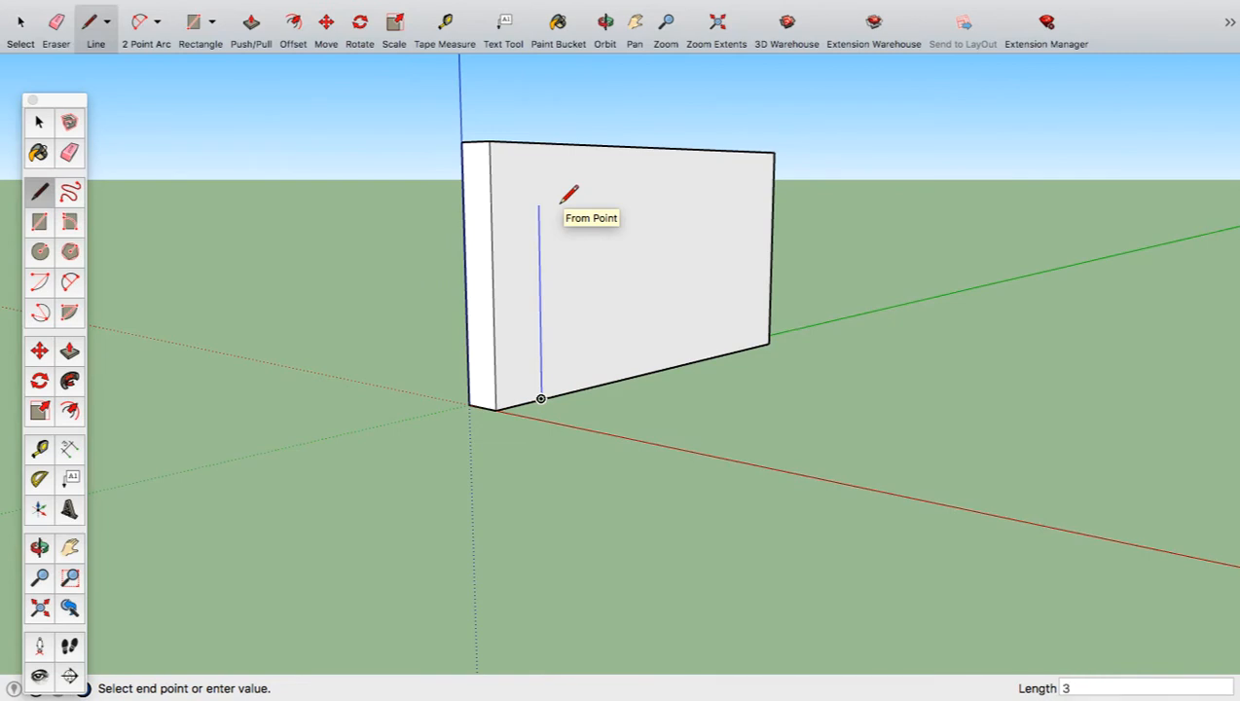
pyautogui.press('Return')
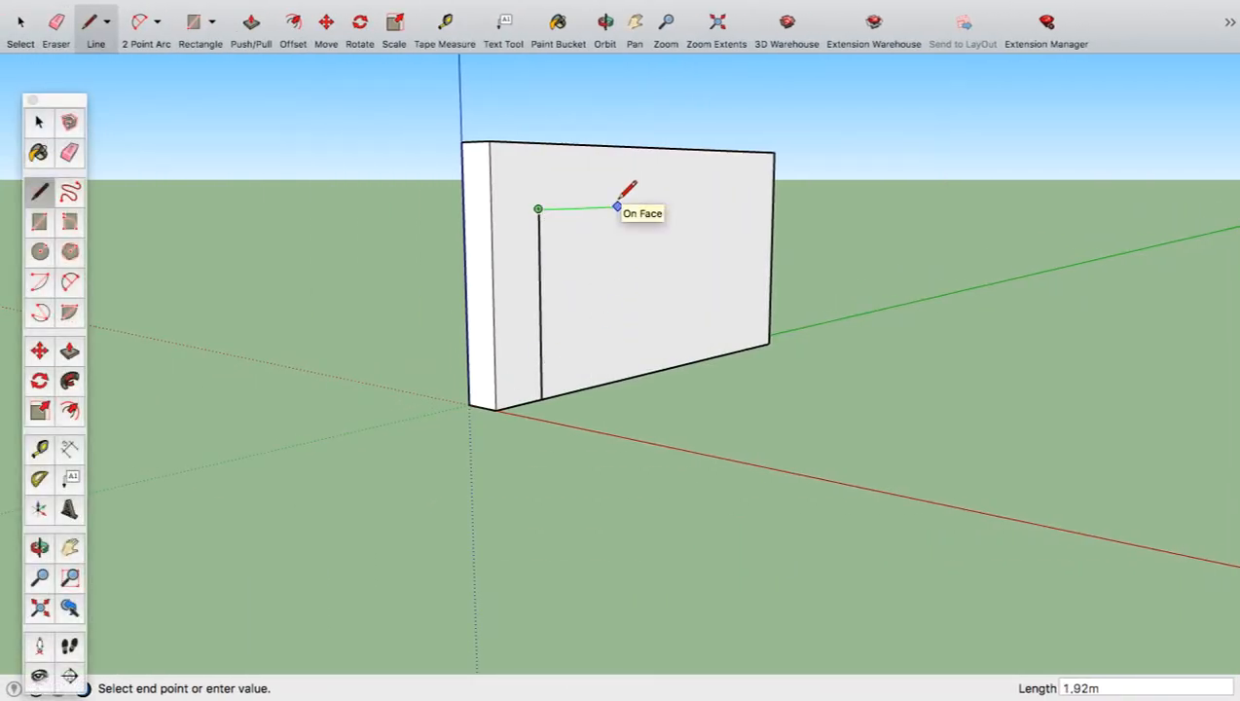
pyautogui.press('Return')
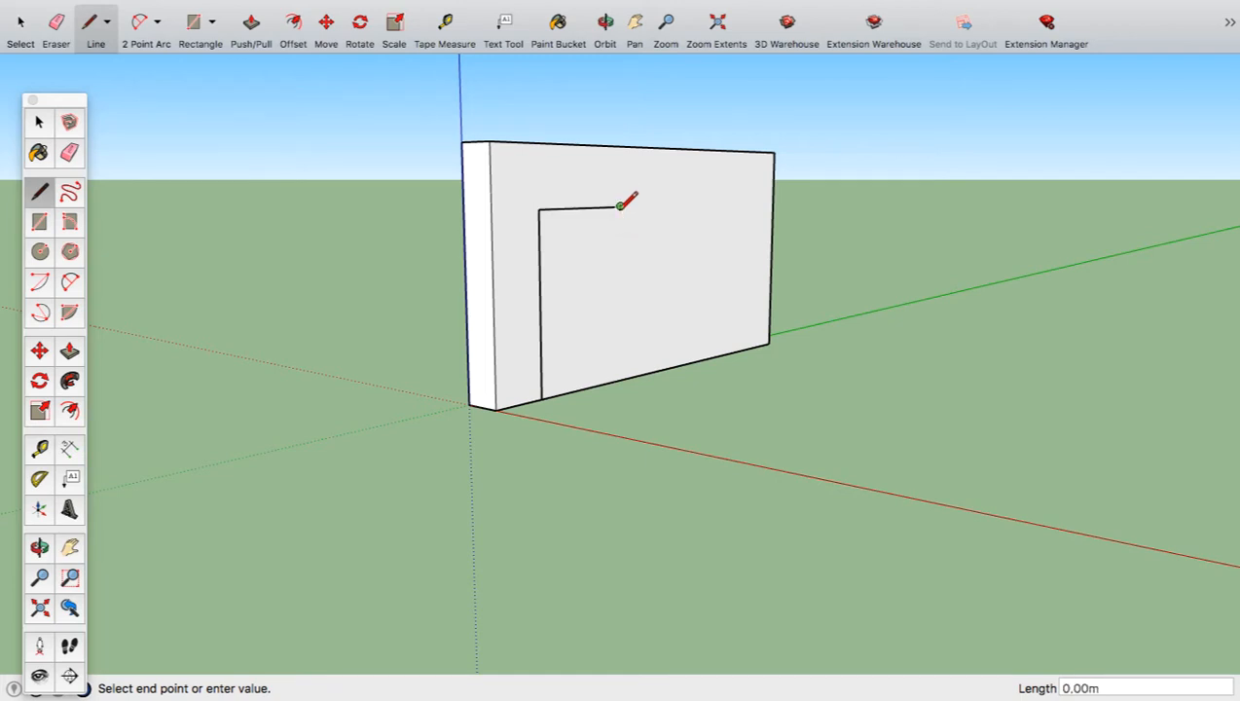
pyautogui.click(620, 379)
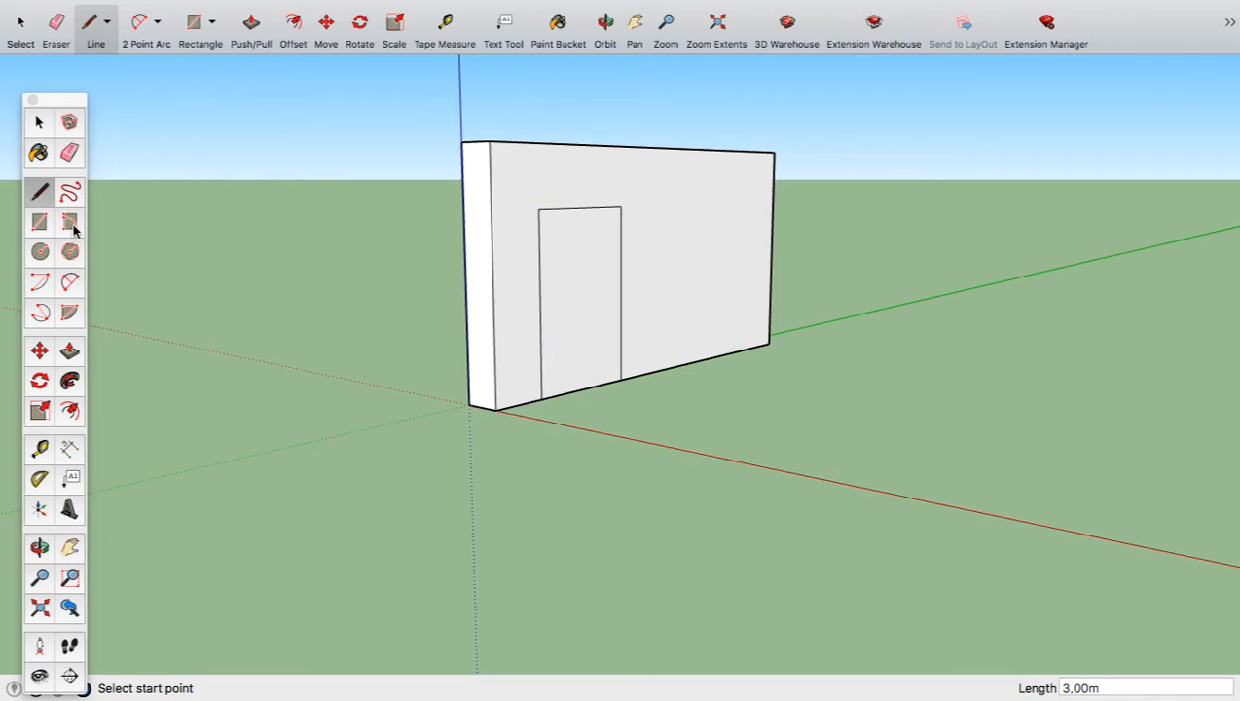
# - Add a two-point arc with a 0.50 m bulge on the doorway outline's upper edge
pyautogui.click(69, 282)
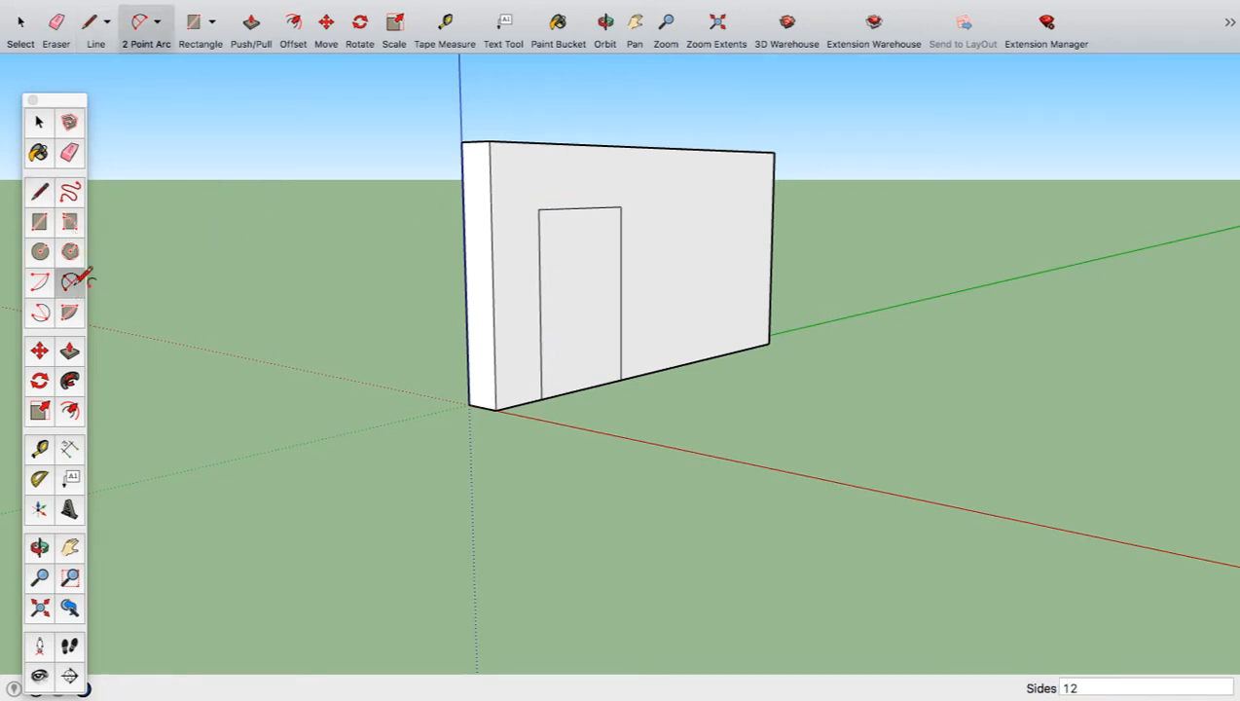
pyautogui.click(538, 208)
pyautogui.click(620, 205)
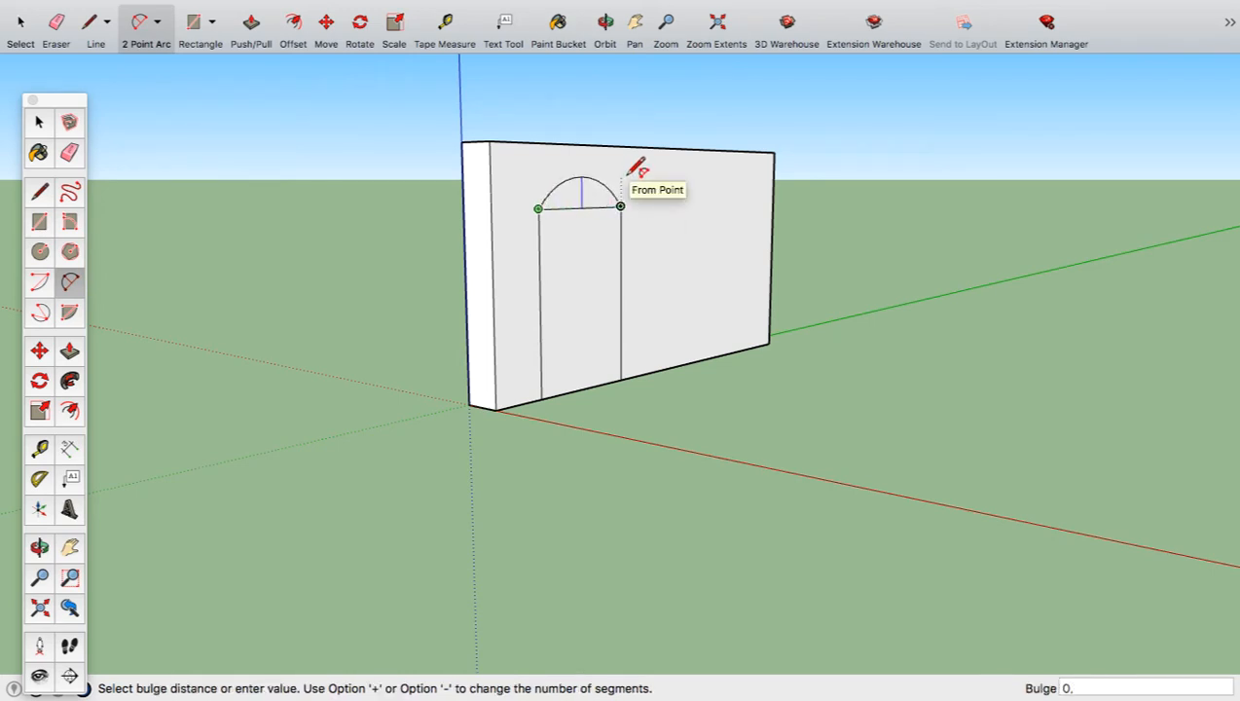
pyautogui.click(629, 174)
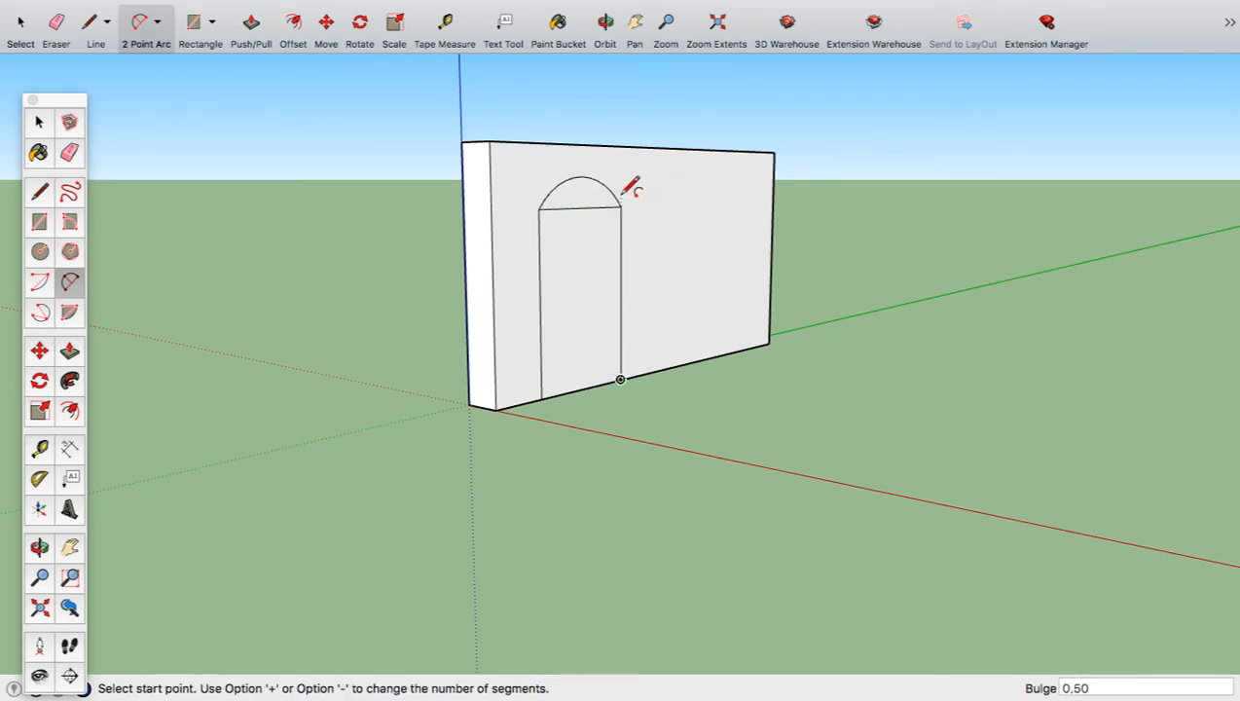
# - Cut the doorway rectangle and its arched section through the full 0.60 m wall thickness with Push/Pull
pyautogui.click(69, 353)
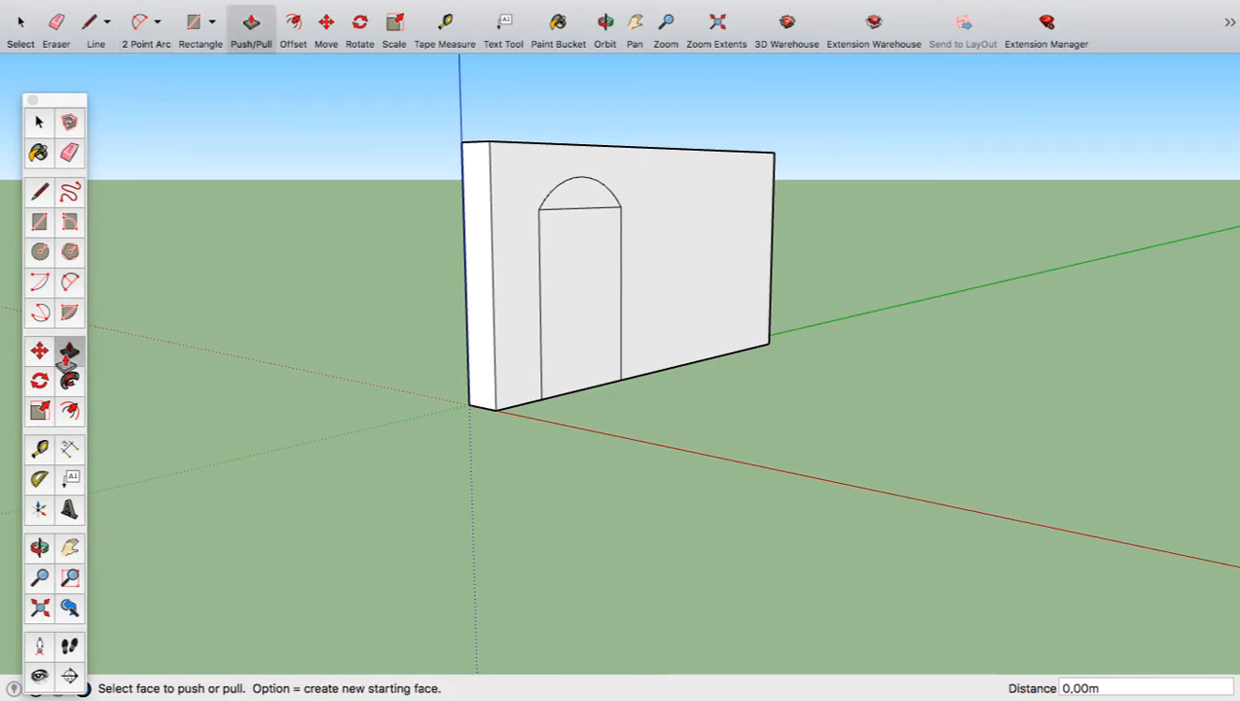
pyautogui.click(576, 330)
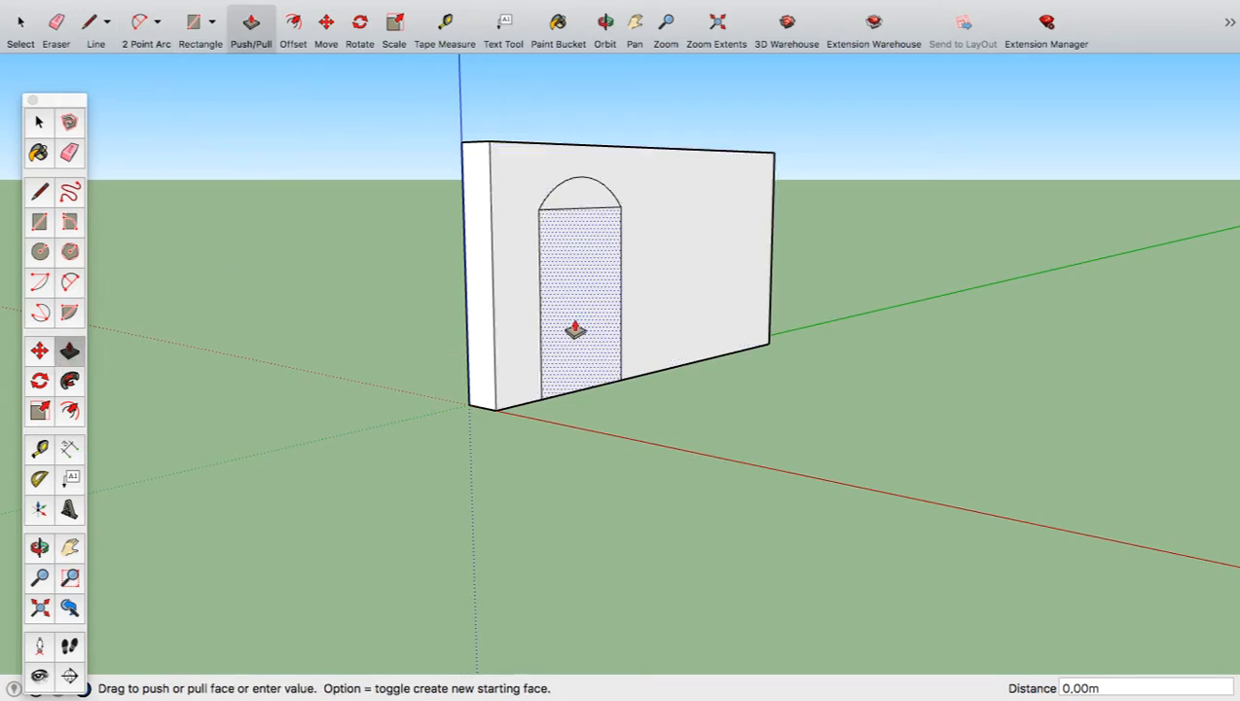
pyautogui.click(408, 307)
pyautogui.click(573, 201)
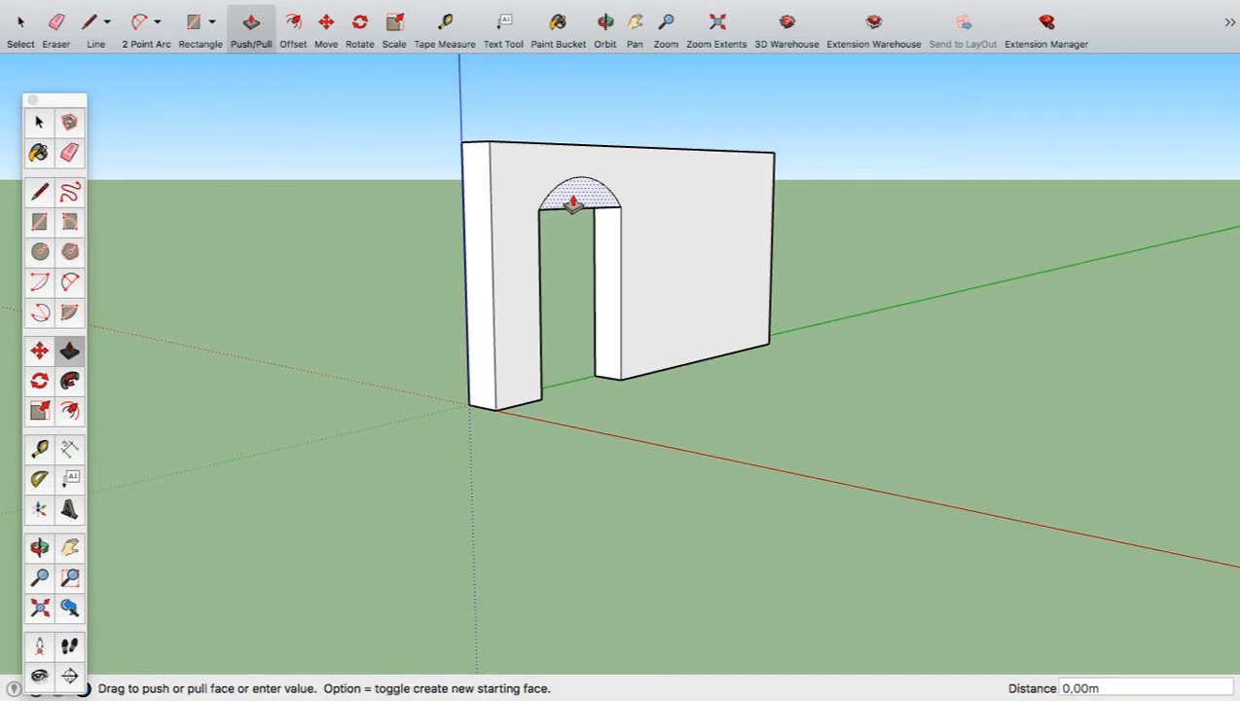
pyautogui.click(383, 192)
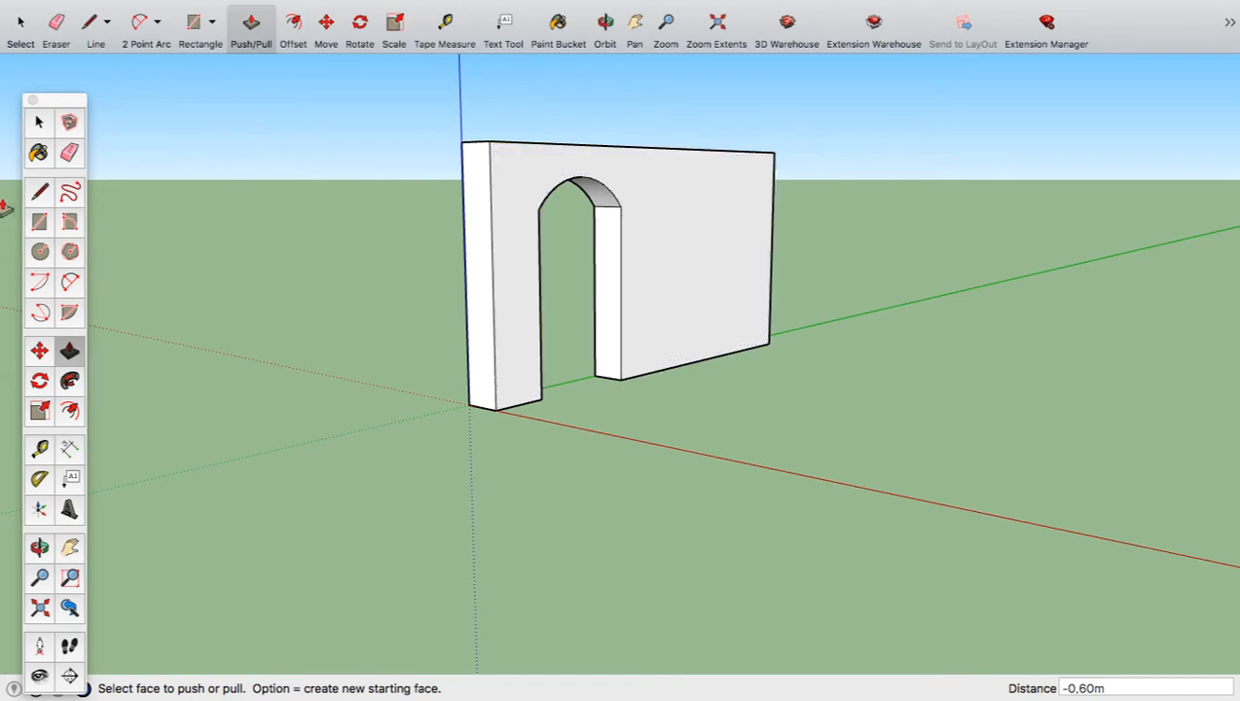
# - Mark 0.80 m along the wall's base from the first arch and draw a 3 m vertical line up from that point
pyautogui.click(41, 191)
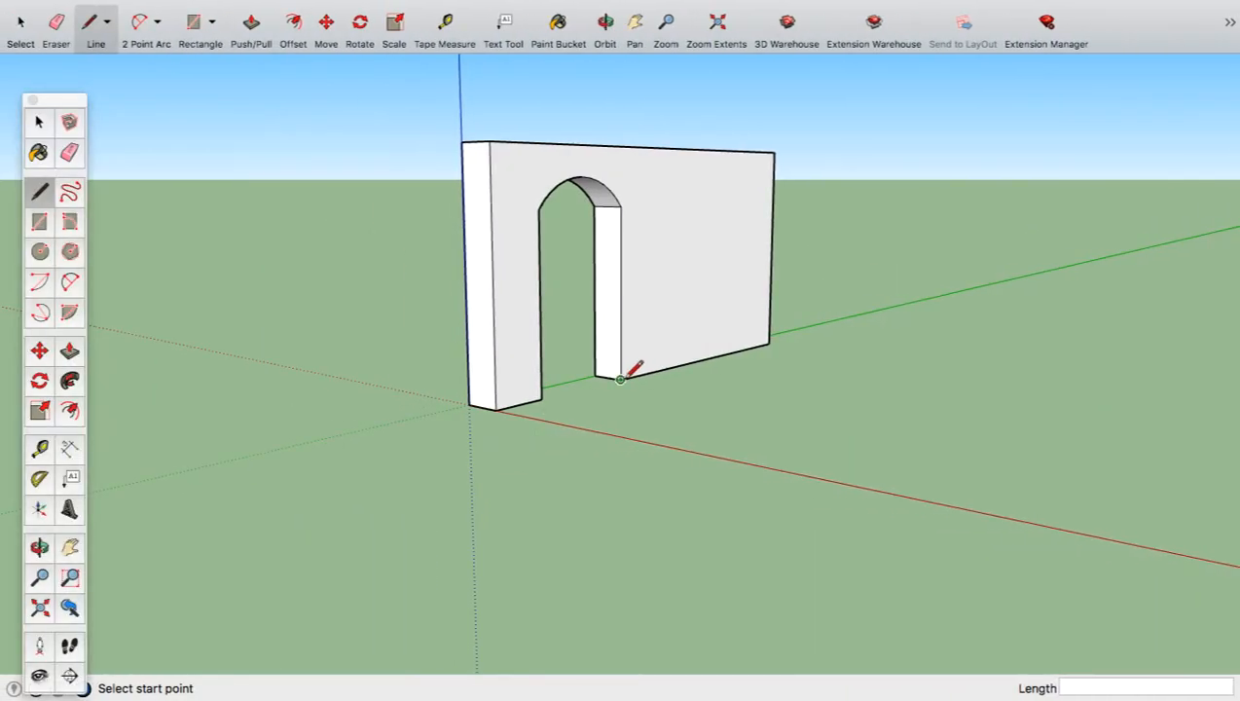
pyautogui.click(620, 379)
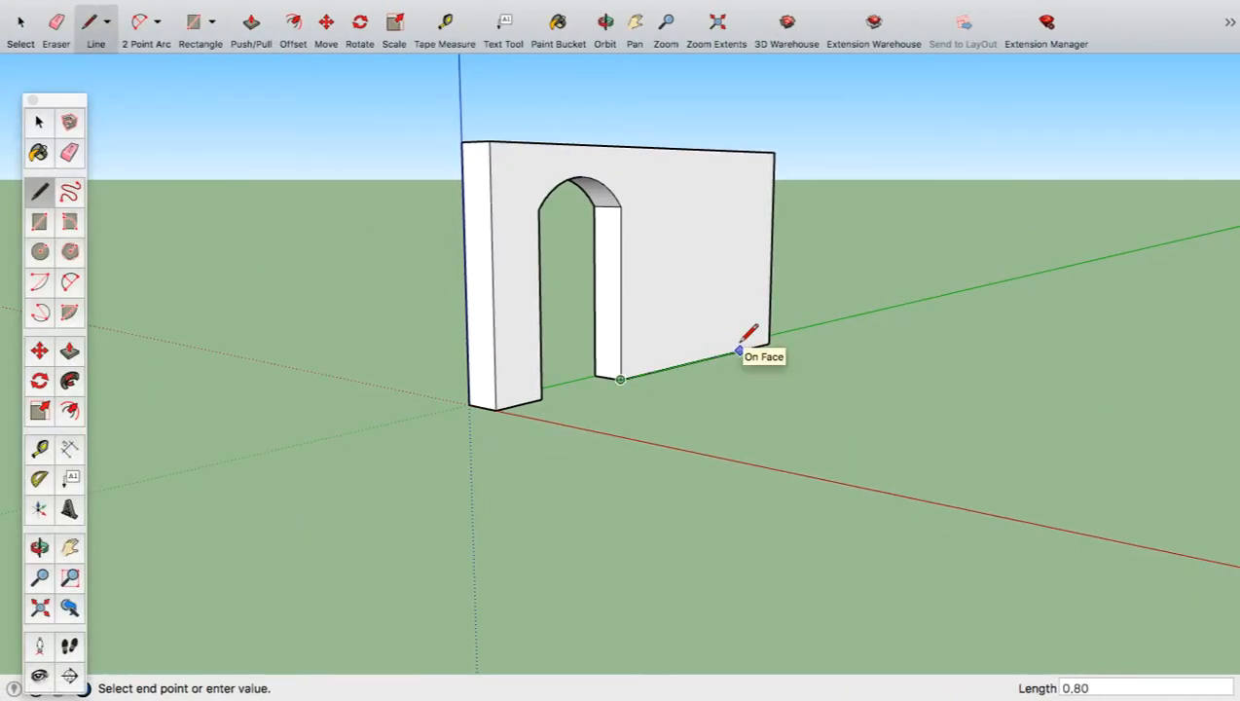
pyautogui.press('Escape')
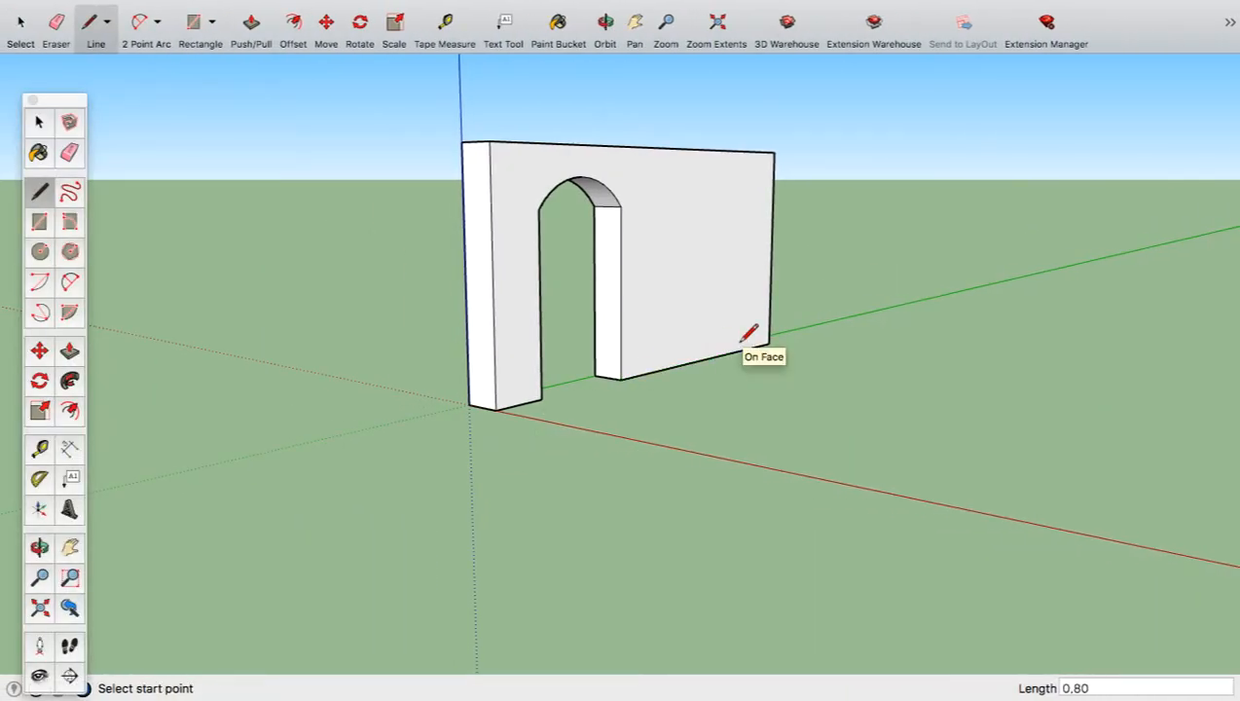
pyautogui.click(649, 373)
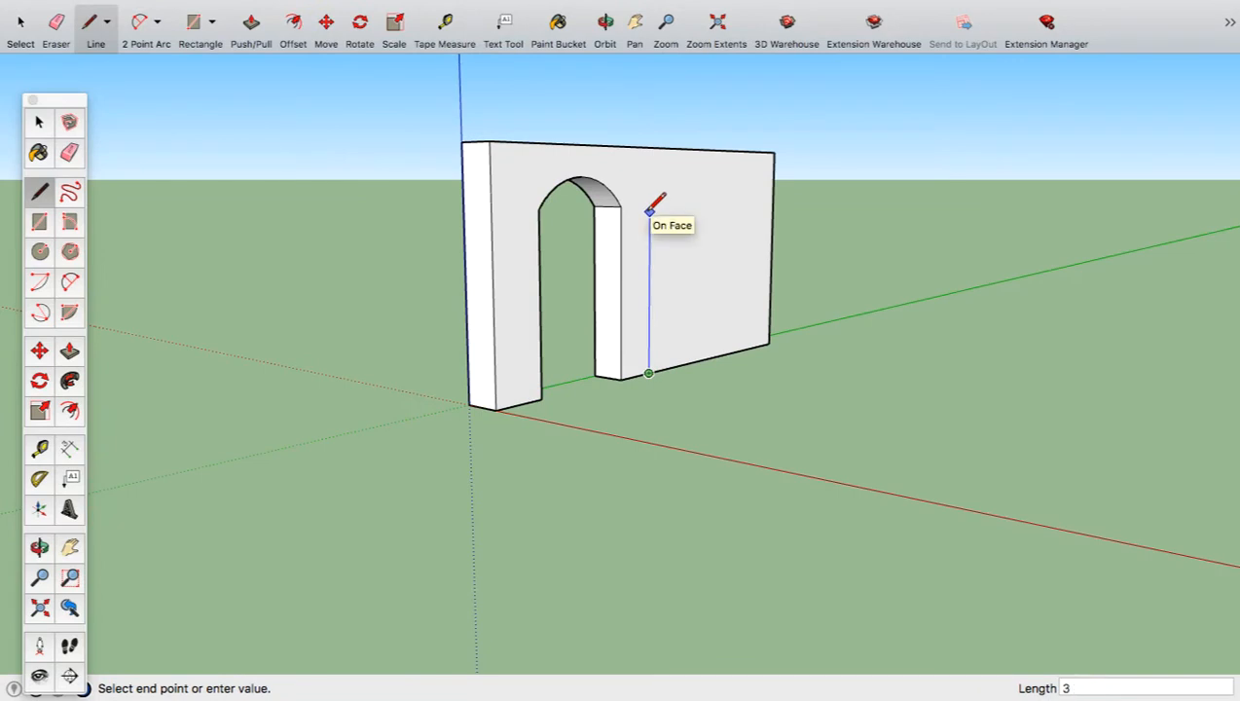
pyautogui.click(649, 206)
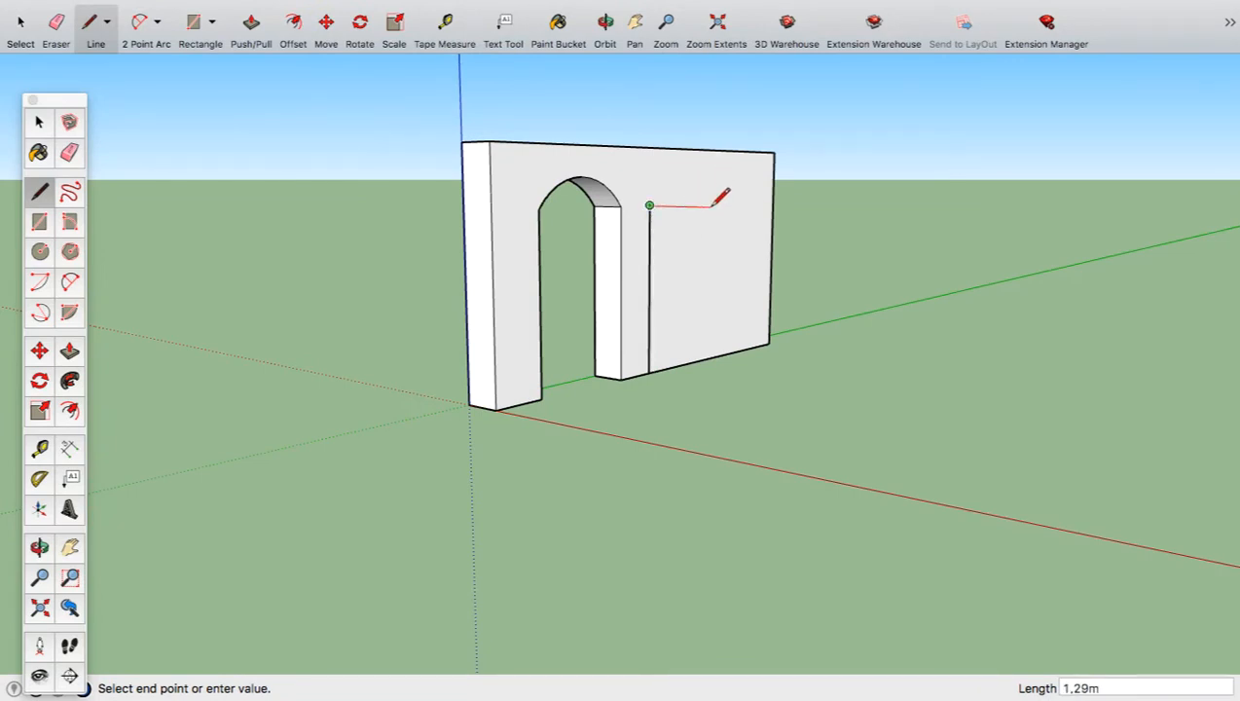
# - Complete the second doorway outline with a 2 m upper edge and a vertical line down to the wall's base
pyautogui.scroll(5, 715, 202)
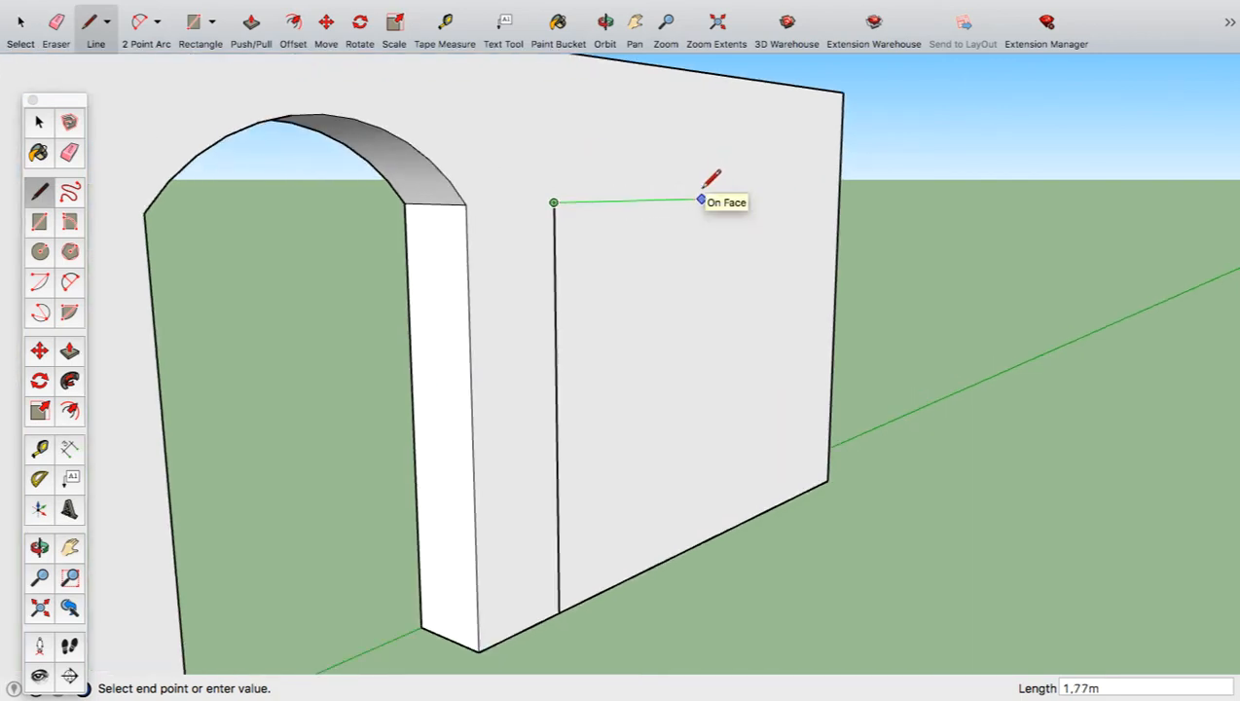
pyautogui.write('2')
pyautogui.press('Return')
pyautogui.hotkey('ctrl', 'Right')
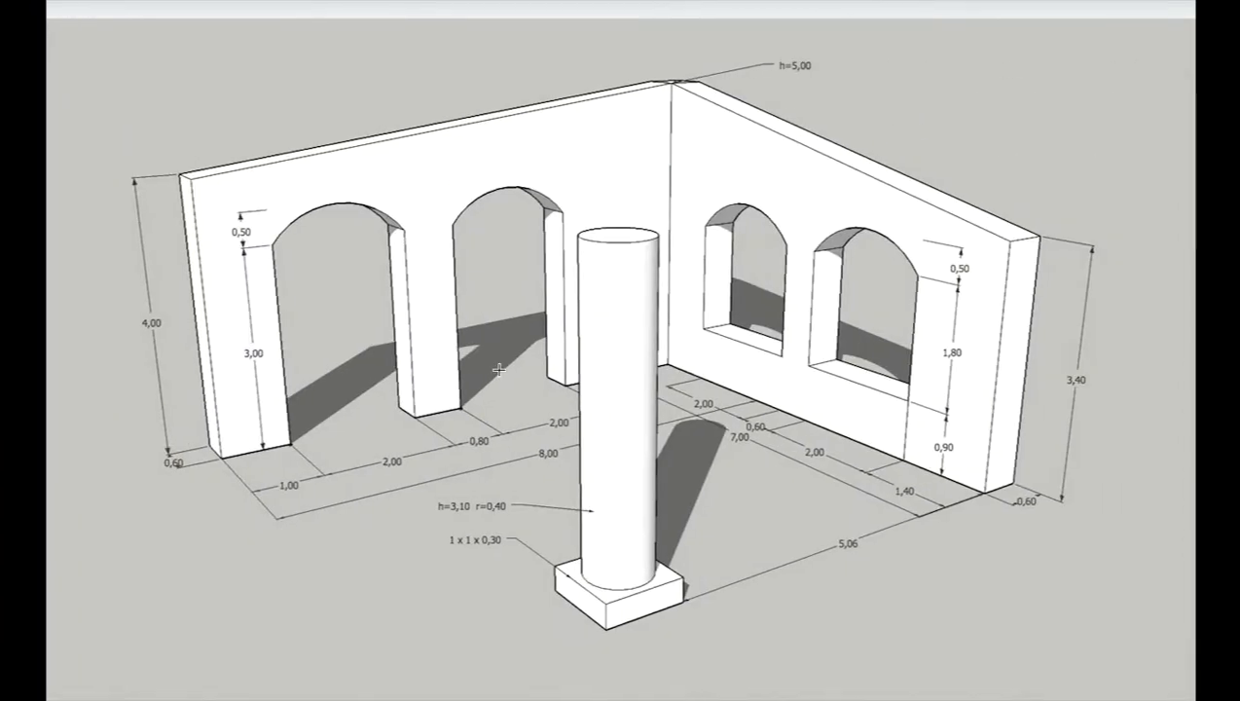
pyautogui.hotkey('ctrl', 'Left')
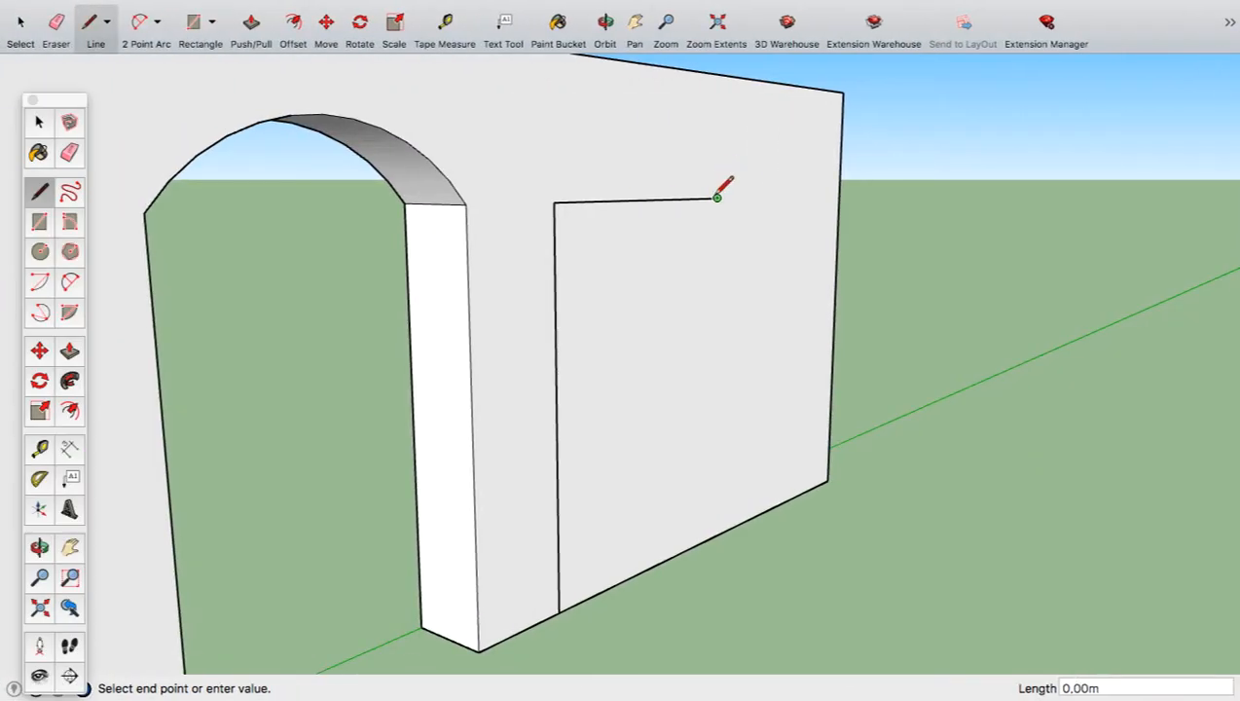
pyautogui.click(711, 537)
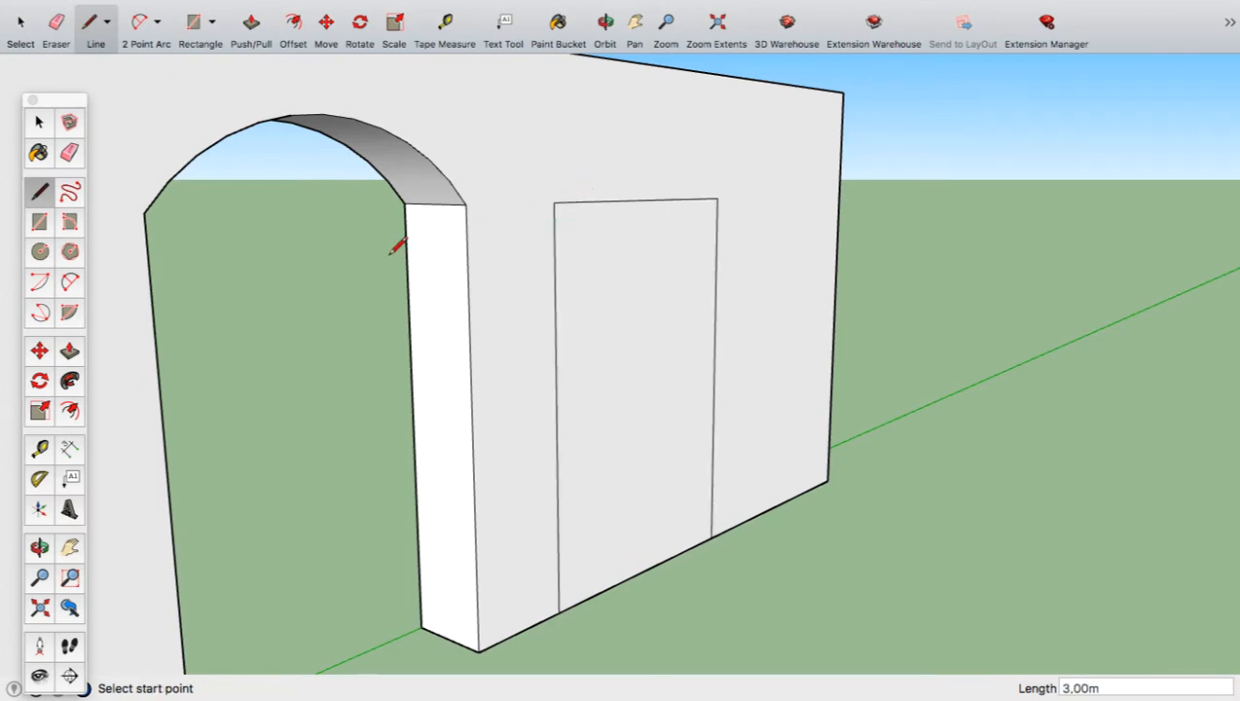
# - Draw a two-point arc with a 0.50 m bulge over the second doorway outline
pyautogui.click(69, 282)
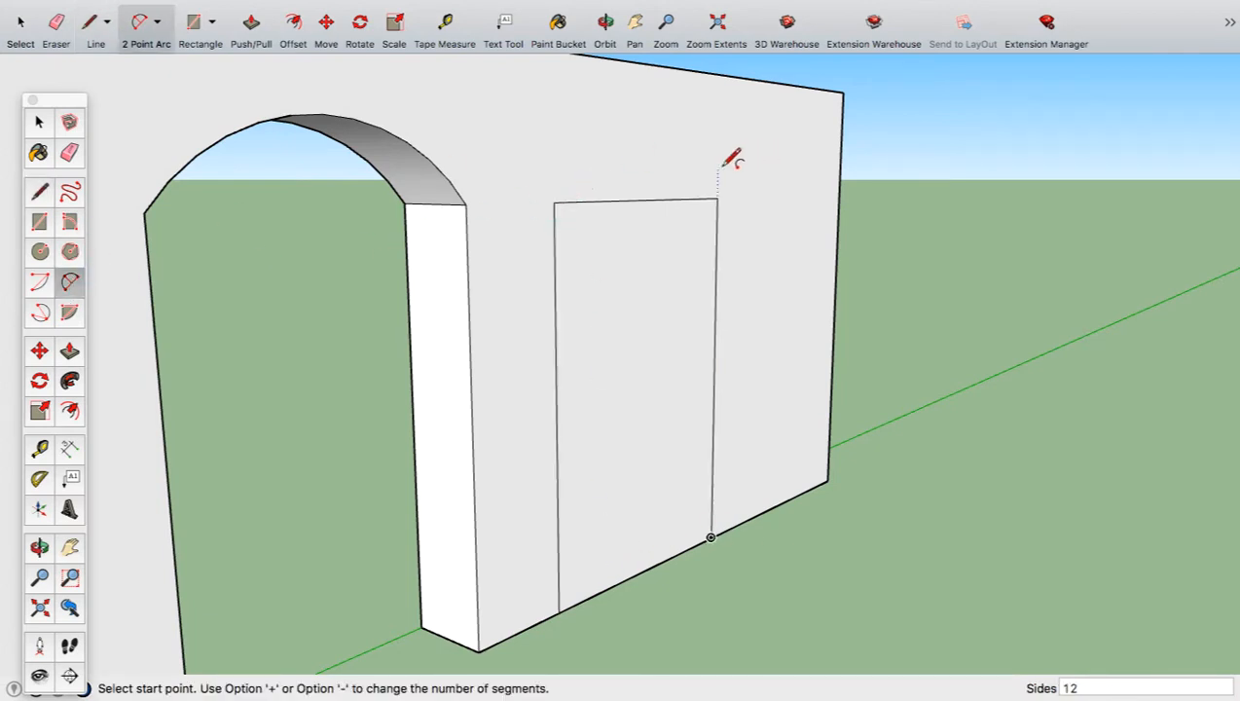
pyautogui.click(553, 201)
pyautogui.click(716, 198)
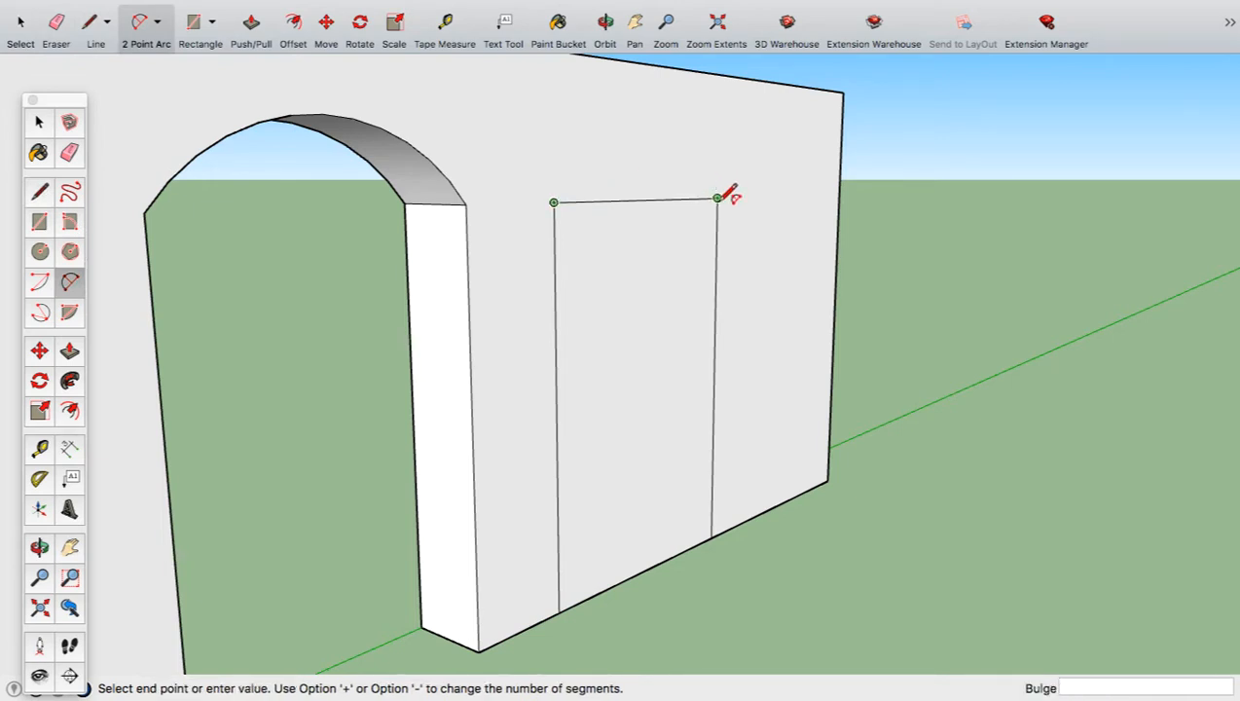
pyautogui.click(709, 135)
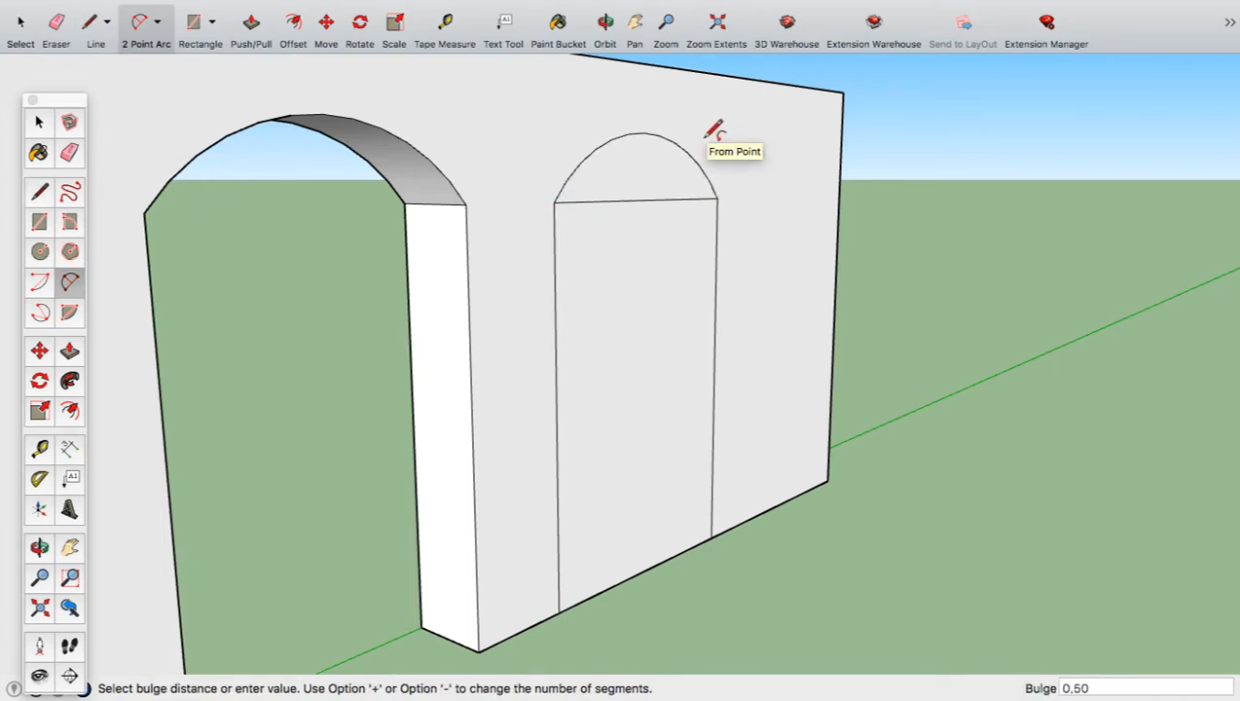
# - Push the second doorway's rectangle and arched section 0.60 m through the wall to open it
pyautogui.click(69, 353)
pyautogui.moveTo(673, 363); pyautogui.dragTo(469, 275)
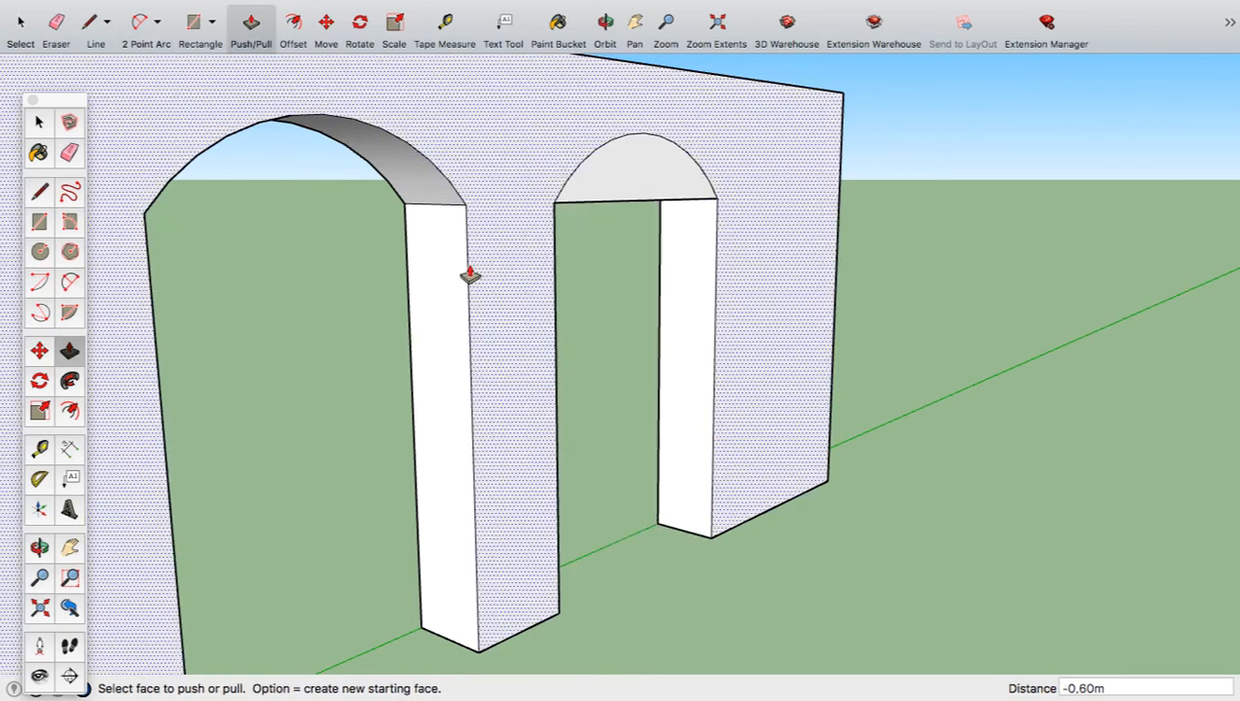
pyautogui.click(633, 163)
pyautogui.click(236, 207)
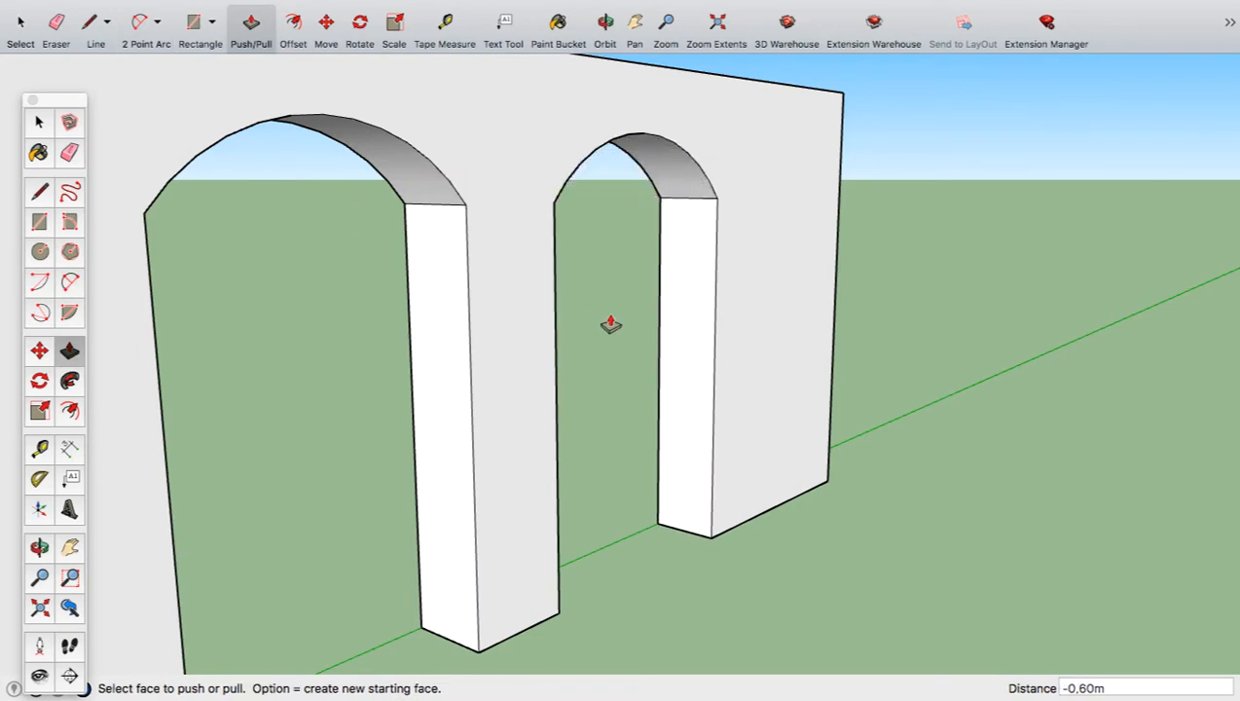
# - Draw a 5 m vertical line at the wall's far front corner and slope a line down to the near upper corner
pyautogui.scroll(-8, 610, 324)
pyautogui.moveTo(764, 449); pyautogui.dragTo(632, 478, button='middle')
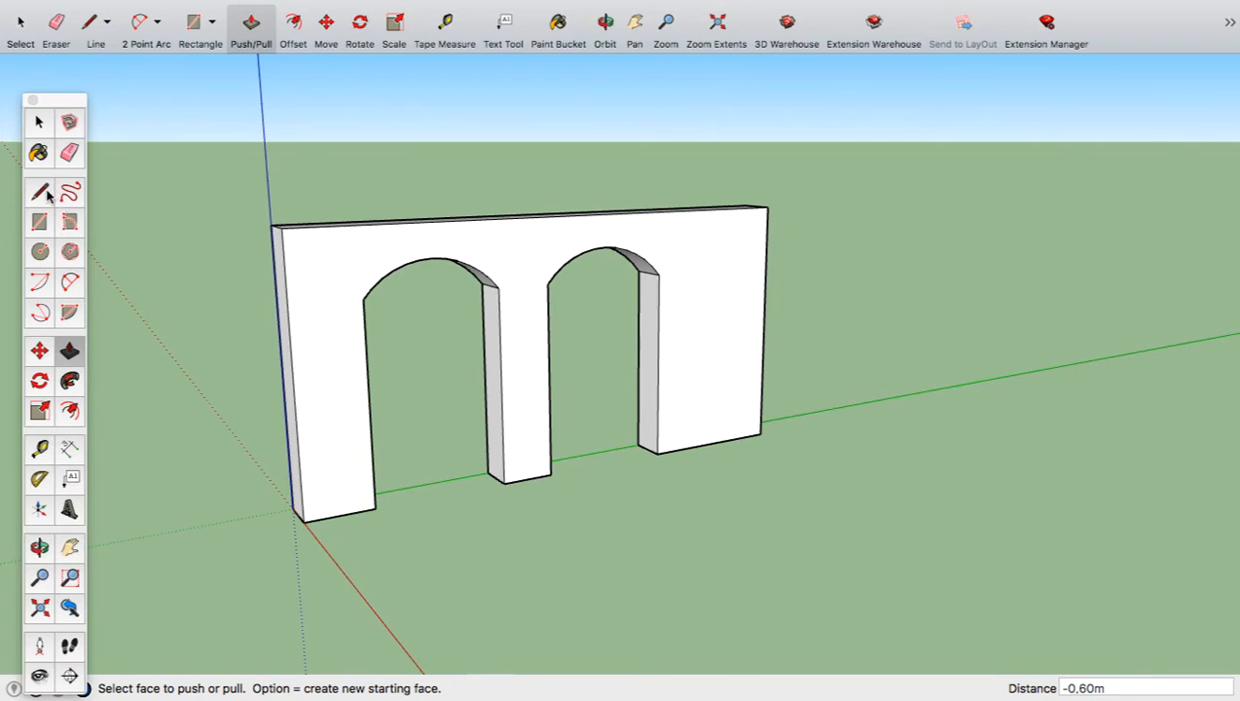
pyautogui.click(42, 192)
pyautogui.click(761, 433)
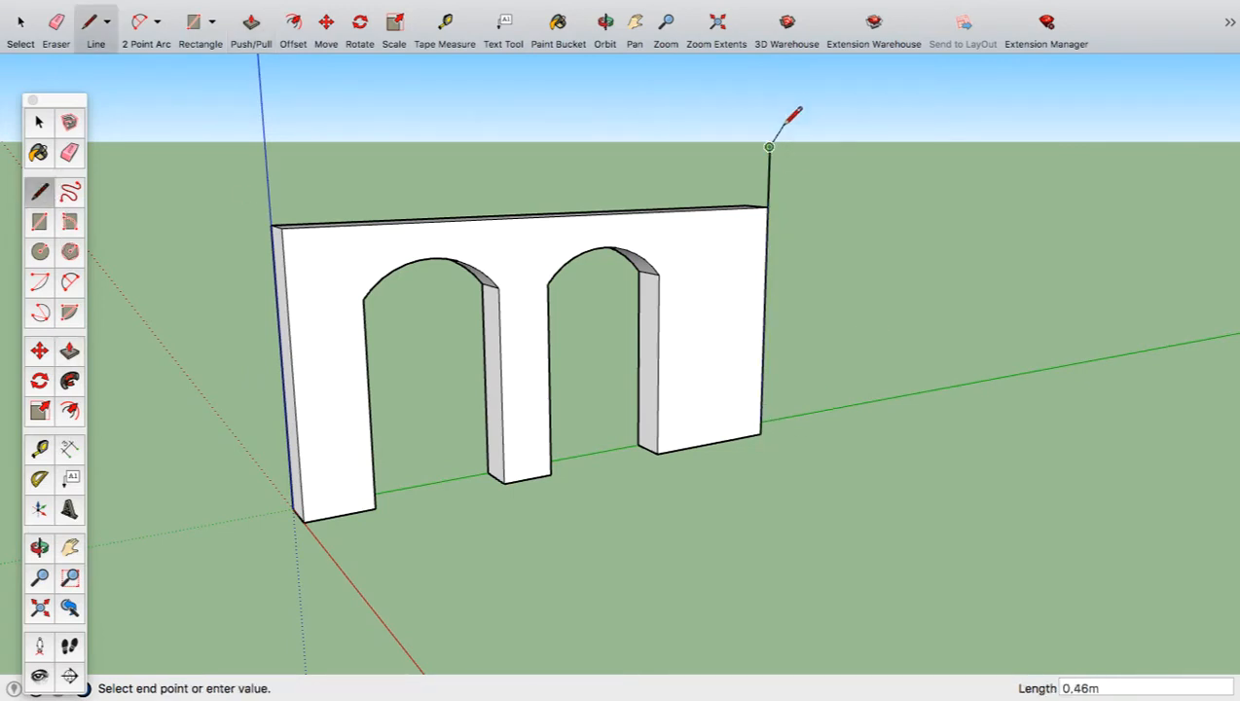
pyautogui.click(769, 147)
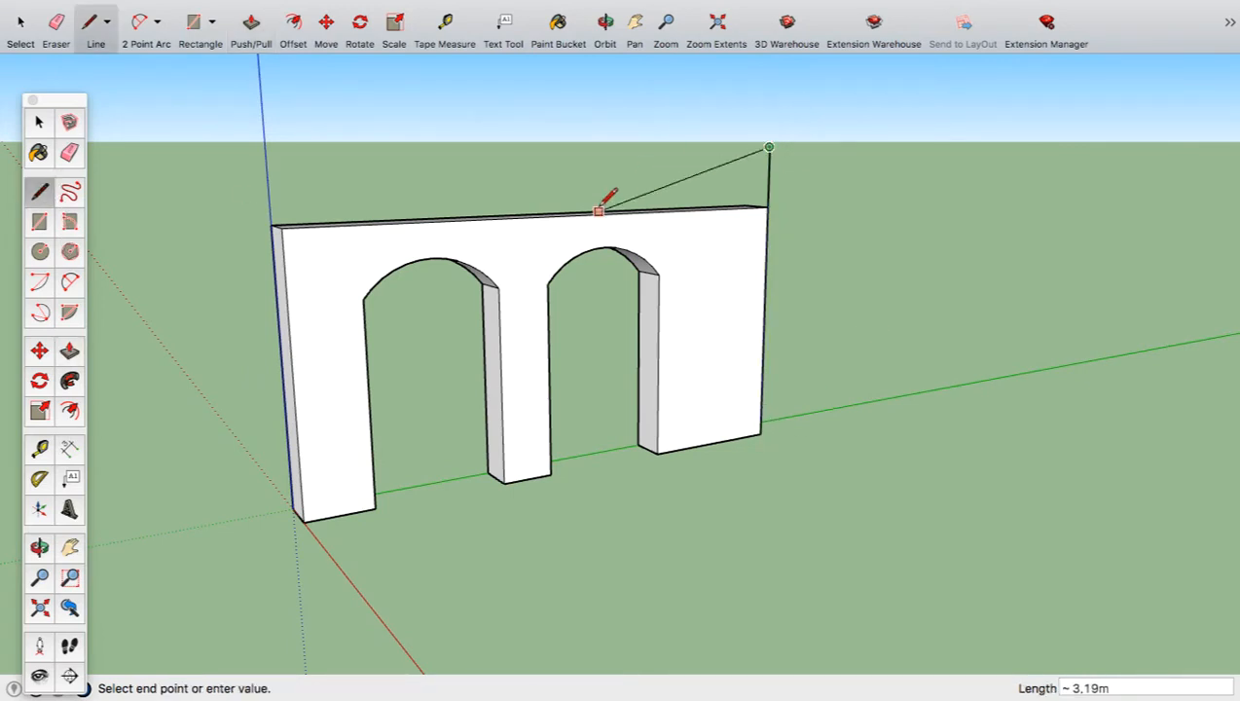
pyautogui.click(283, 225)
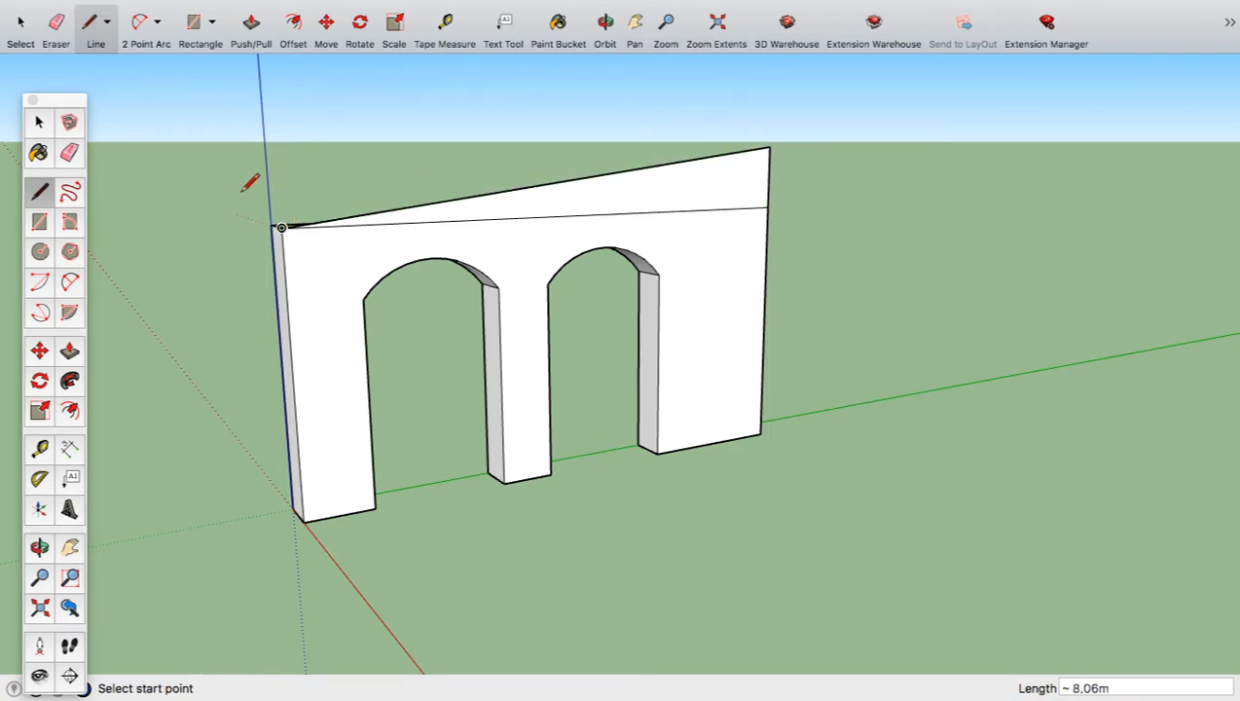
# - Extrude the triangular face above the wall by 0.60 m to match the wall's thickness
pyautogui.click(69, 351)
pyautogui.click(662, 203)
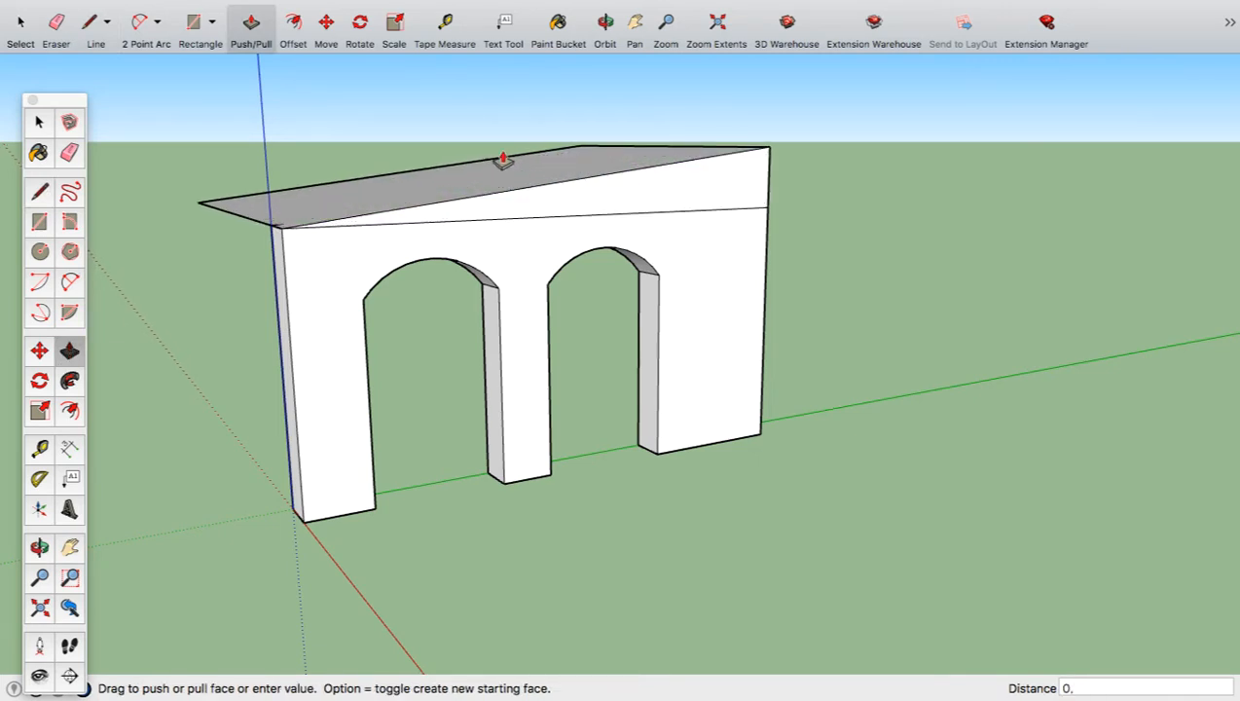
pyautogui.write('0.60')
pyautogui.press('Return')
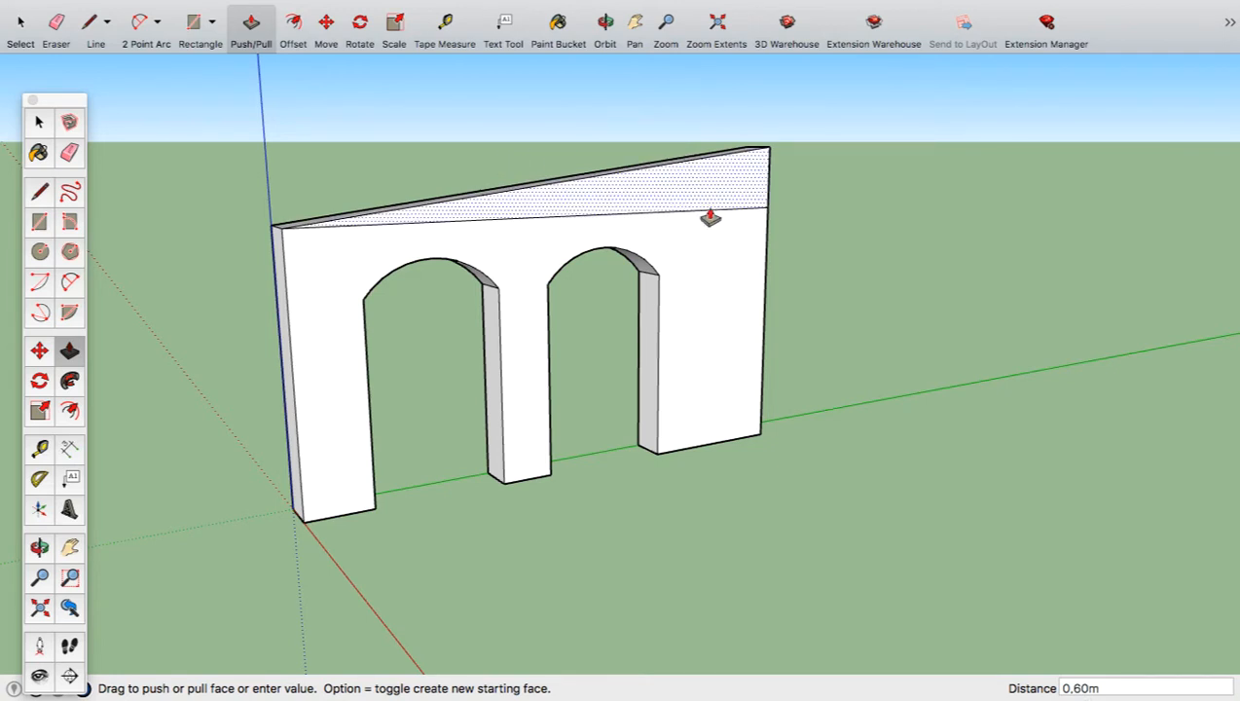
# - Erase the seam line between the sloped top section and the front face of the arched wall
pyautogui.click(70, 152)
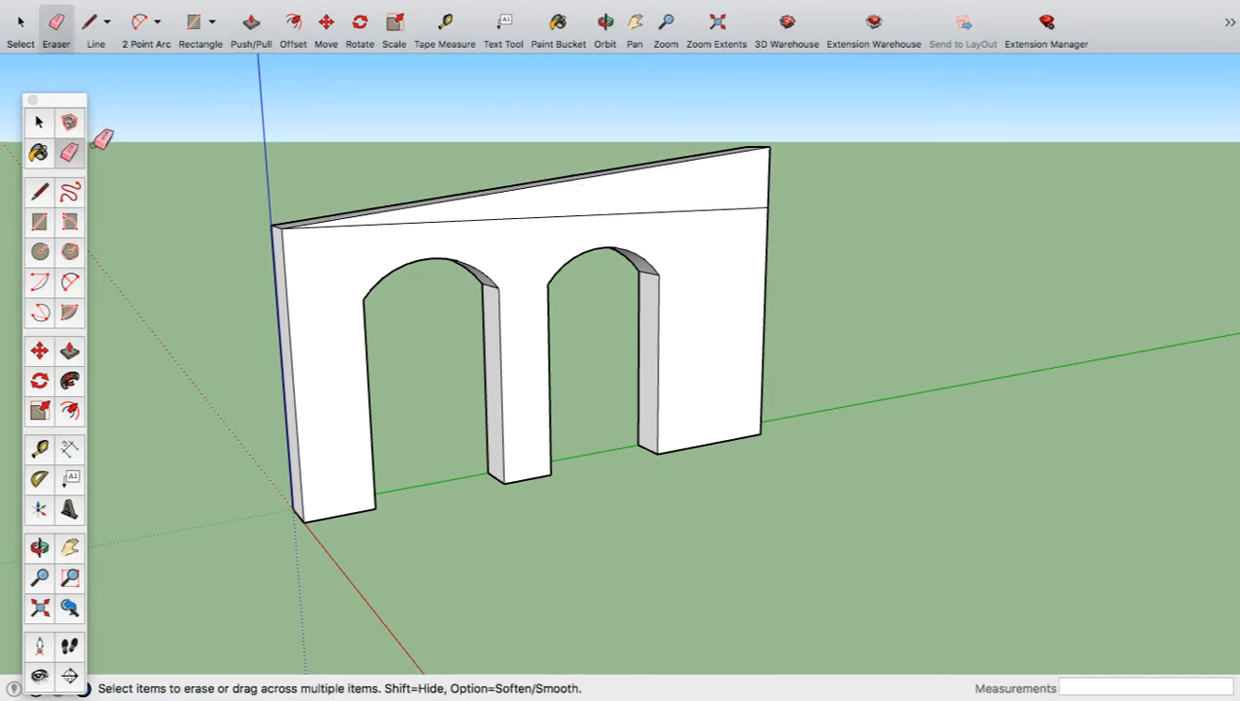
pyautogui.click(641, 210)
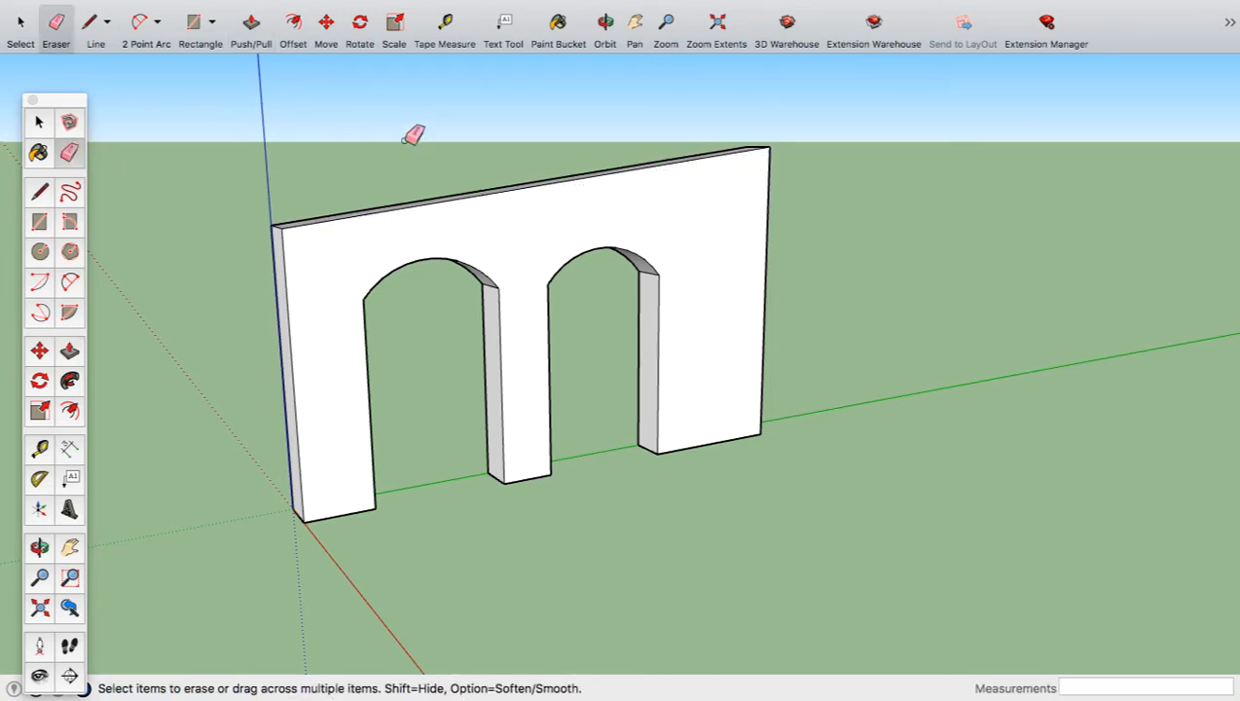
# - Turn on the X-ray face style and erase the remaining seam lines on the wall's back face and far end
pyautogui.click(257, 7)
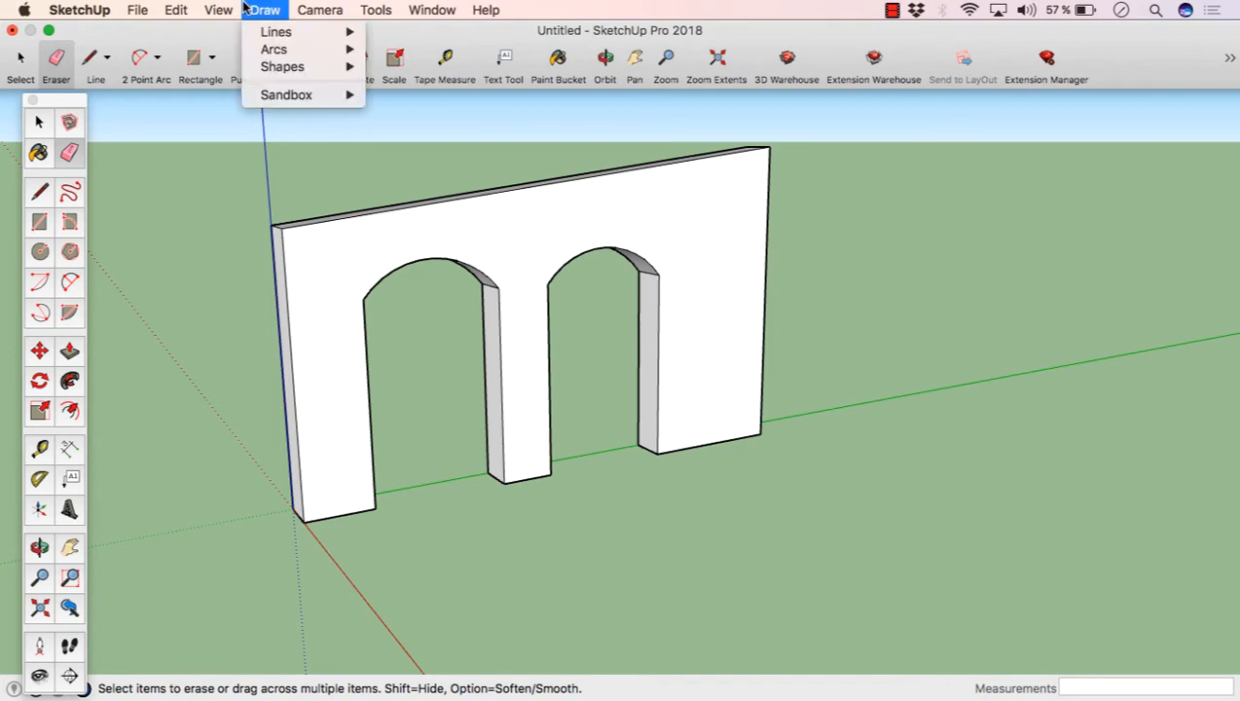
pyautogui.moveTo(278, 267)
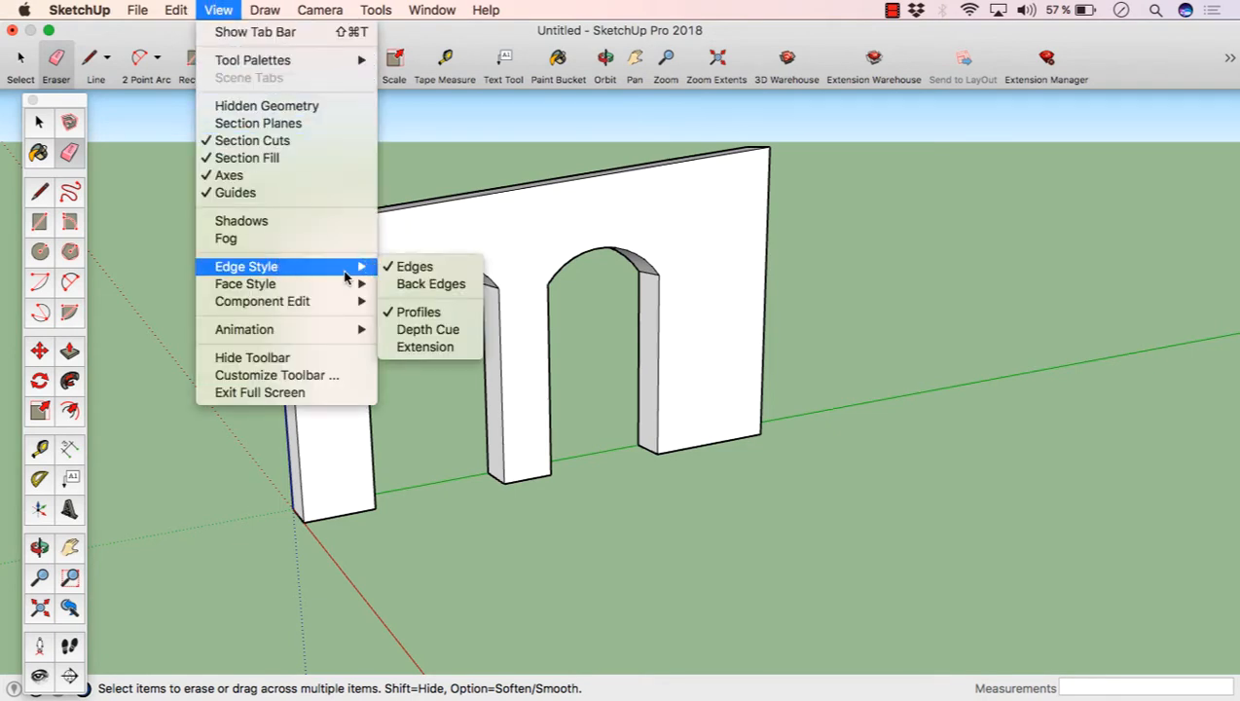
pyautogui.moveTo(313, 283)
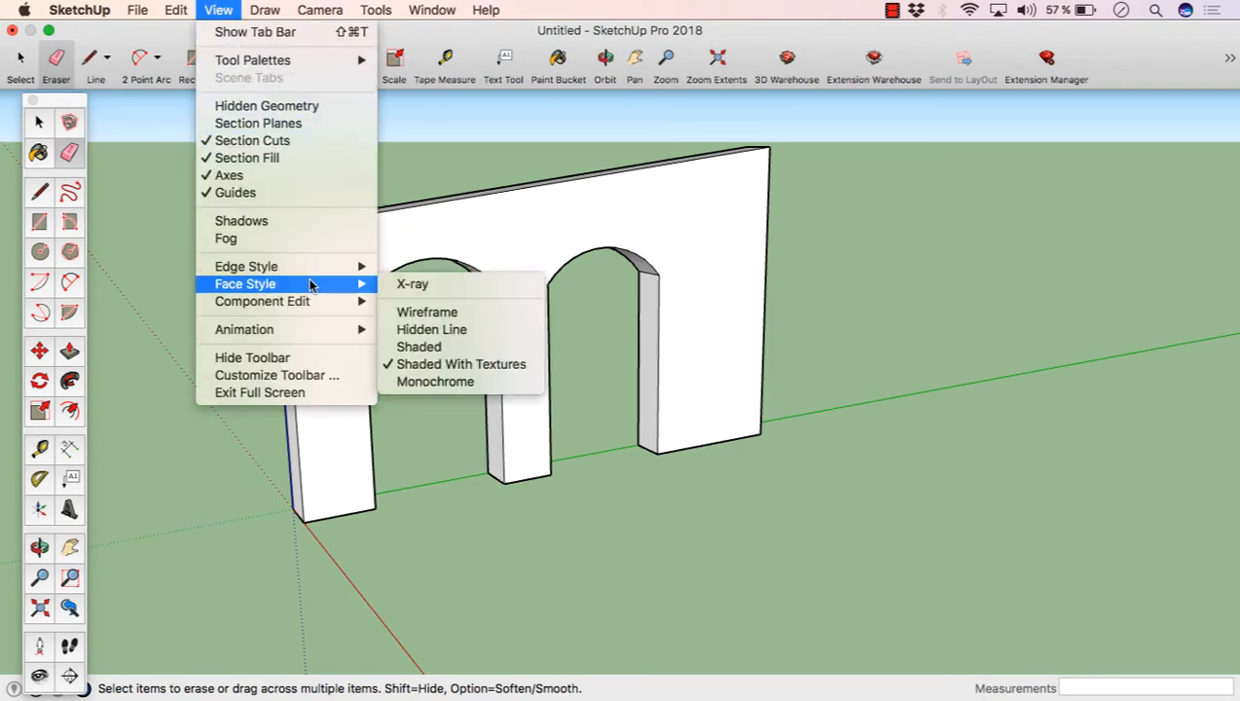
pyautogui.click(464, 286)
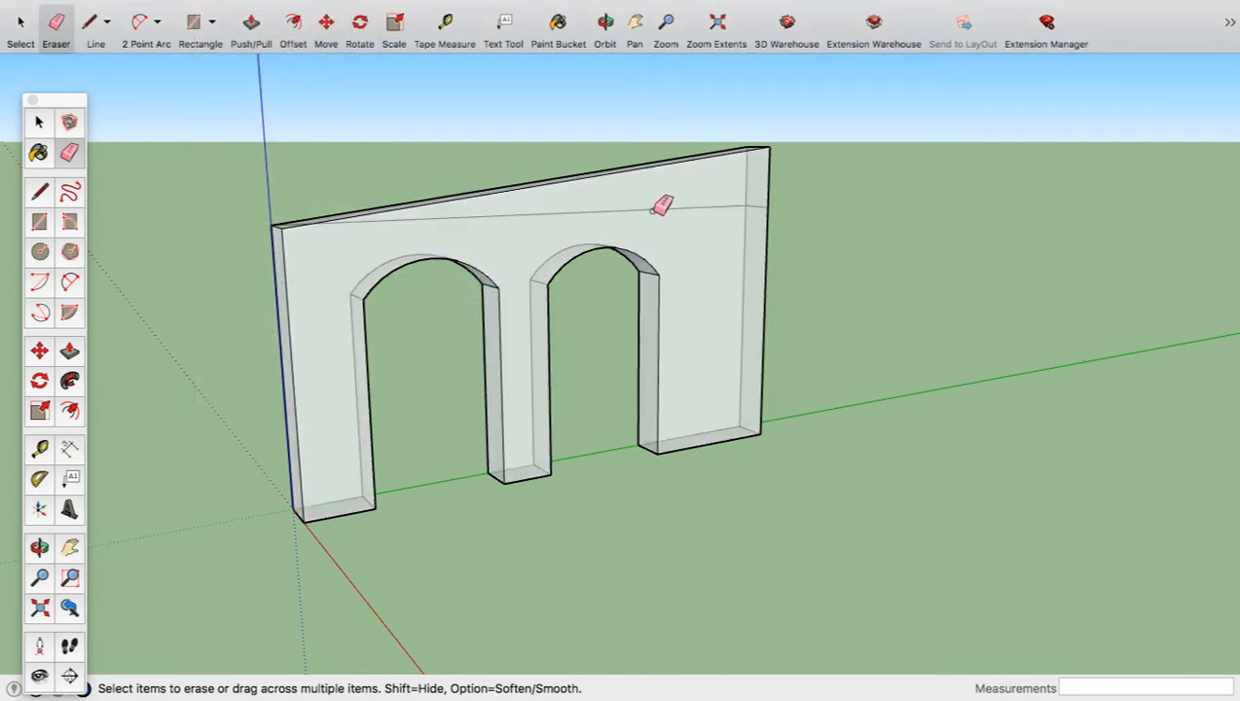
pyautogui.moveTo(652, 211); pyautogui.dragTo(771, 204)
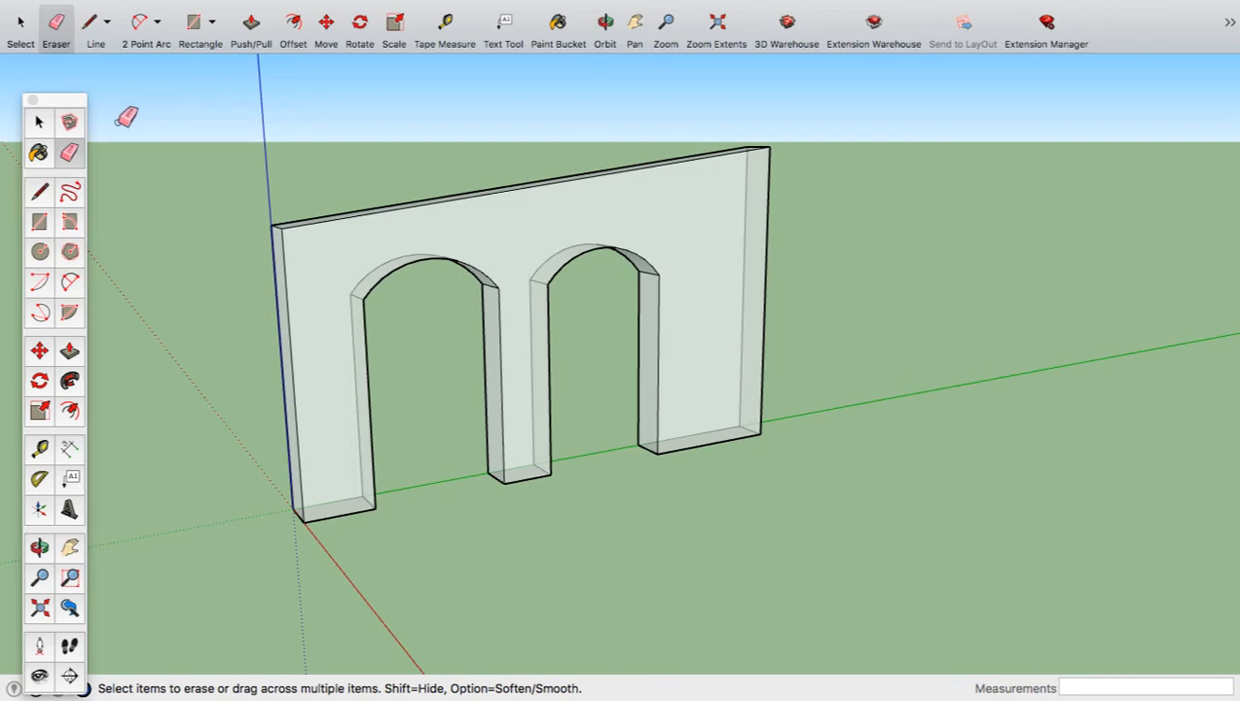
# - Draw a 7 m by 0.60 m rectangle on the ground, starting from the arched wall's far lower front corner
pyautogui.click(38, 122)
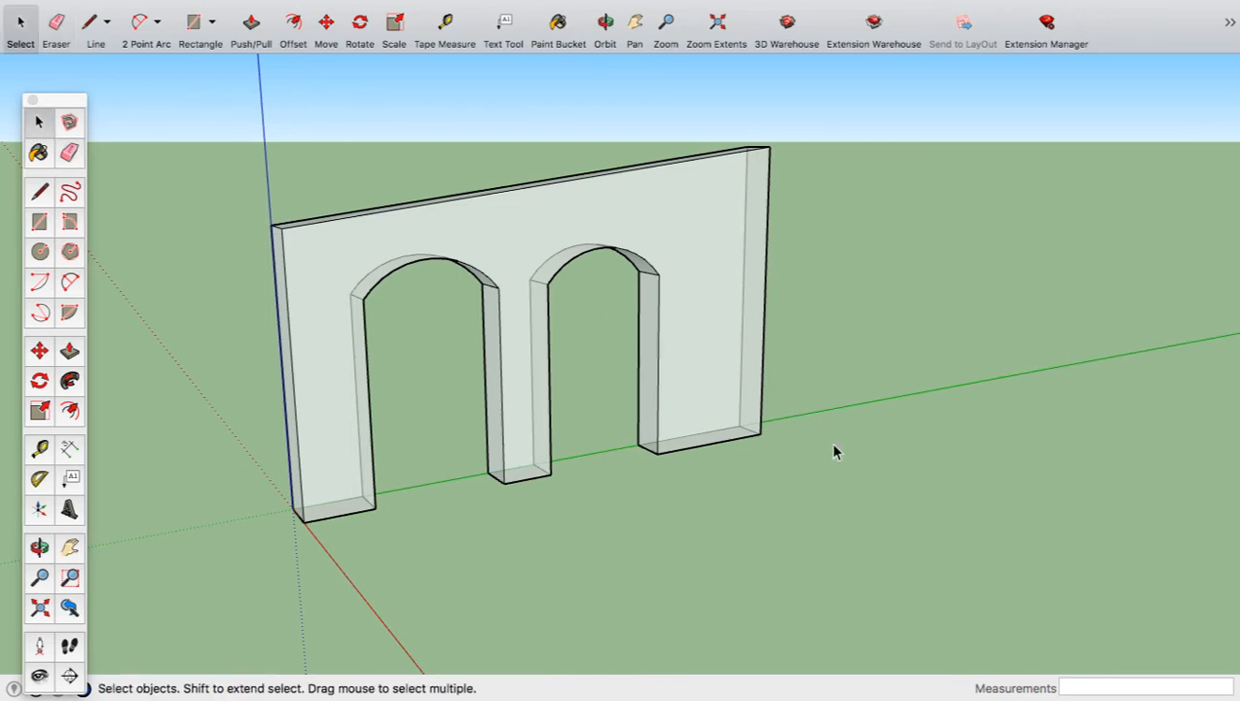
pyautogui.moveTo(828, 441)
pyautogui.mouseDown(button='middle')
pyautogui.moveTo(859, 434)
pyautogui.moveTo(791, 462)
pyautogui.moveTo(775, 393)
pyautogui.moveTo(843, 413)
pyautogui.moveTo(843, 435)
pyautogui.mouseUp(button='middle')
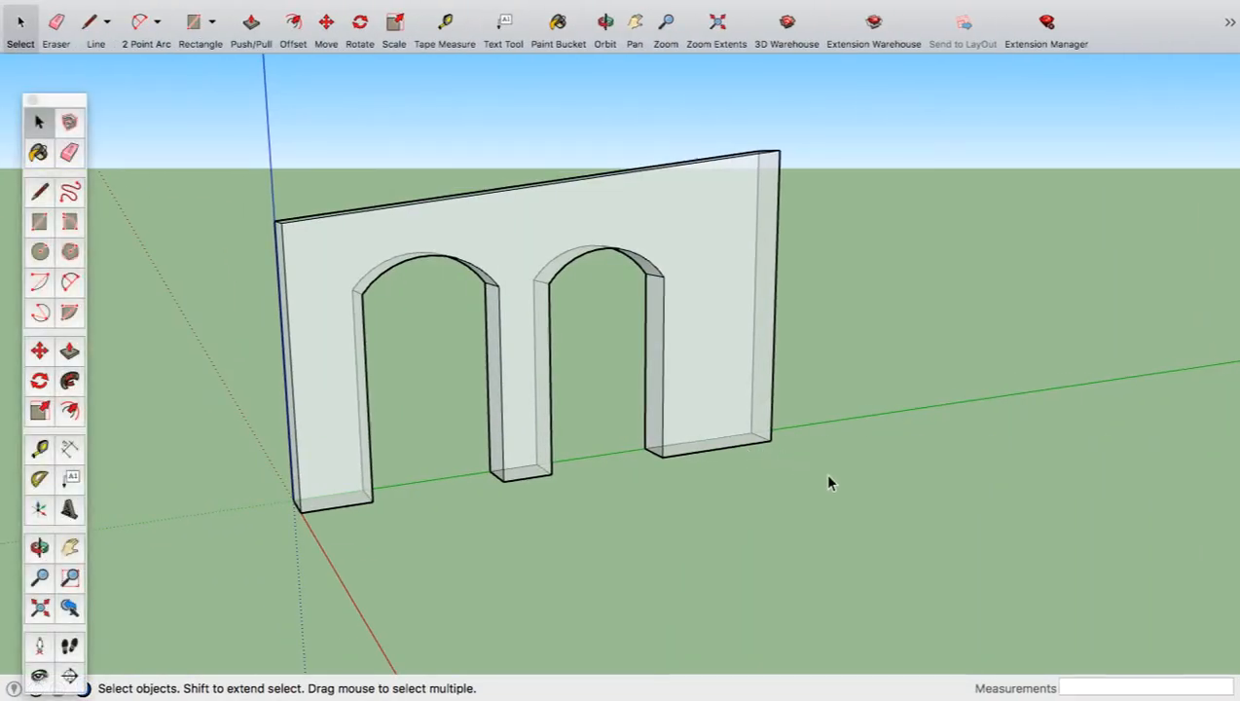
pyautogui.moveTo(704, 456); pyautogui.dragTo(921, 525, button='middle')
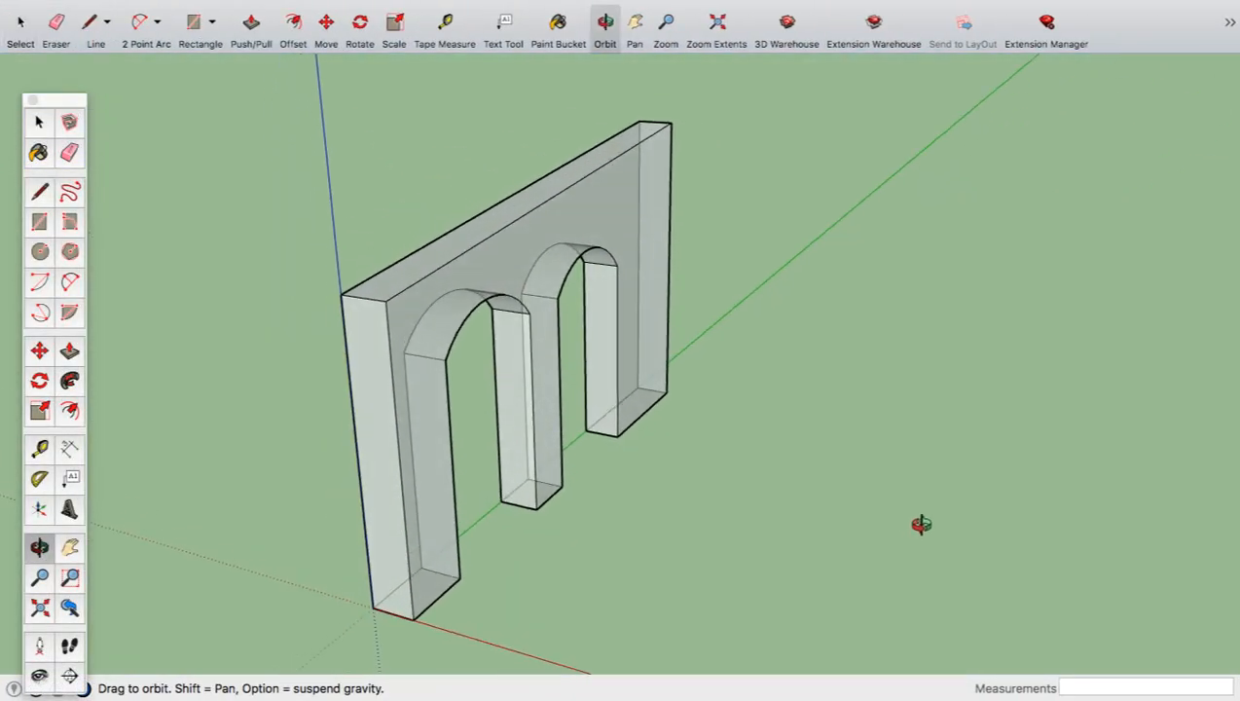
pyautogui.click(39, 222)
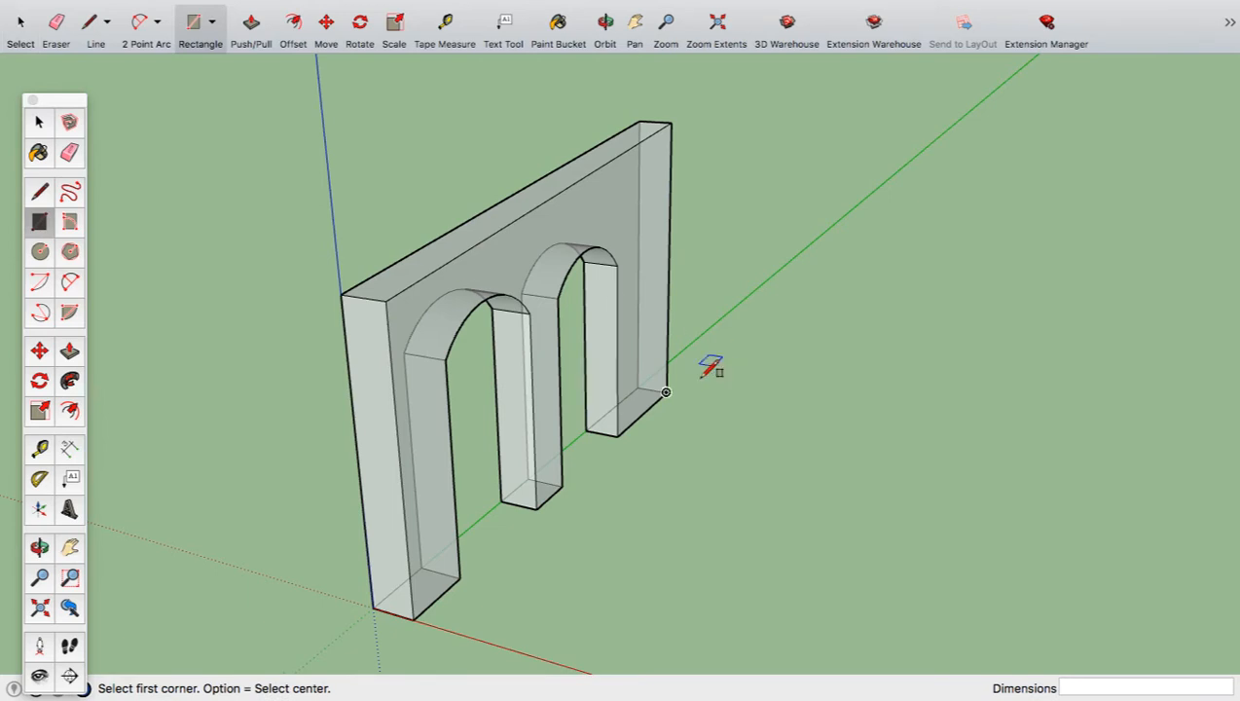
pyautogui.click(666, 392)
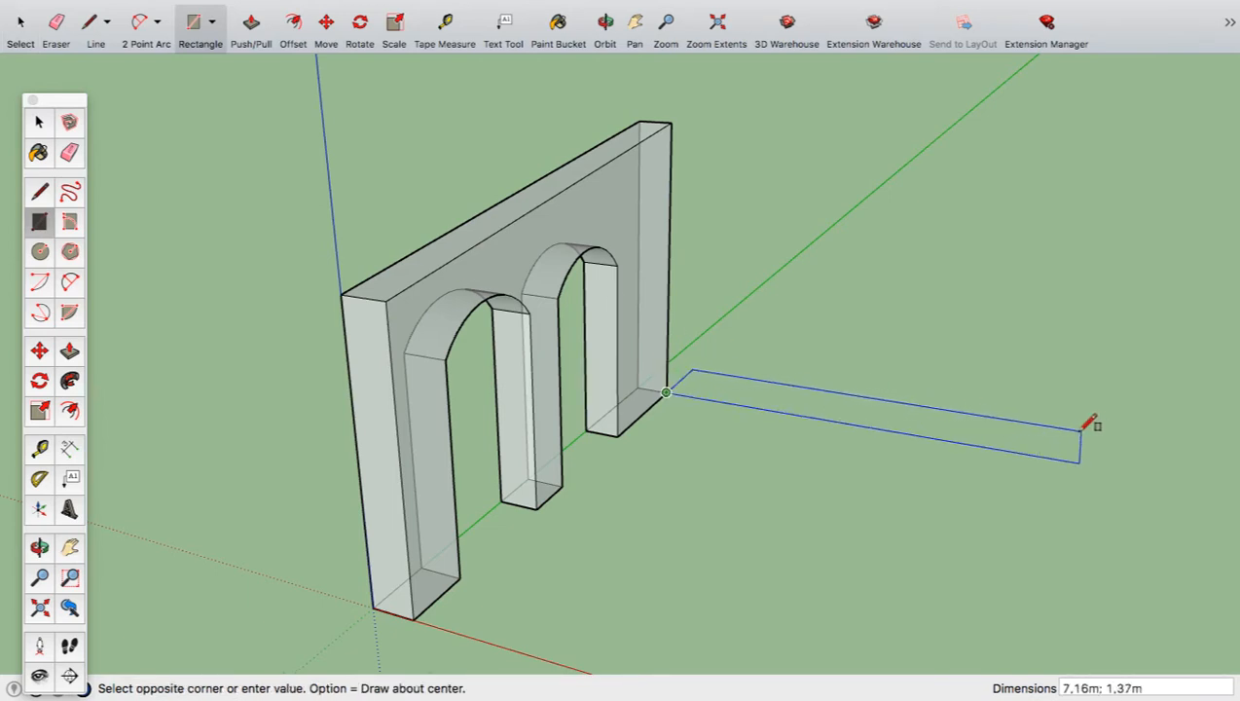
pyautogui.write('7;')
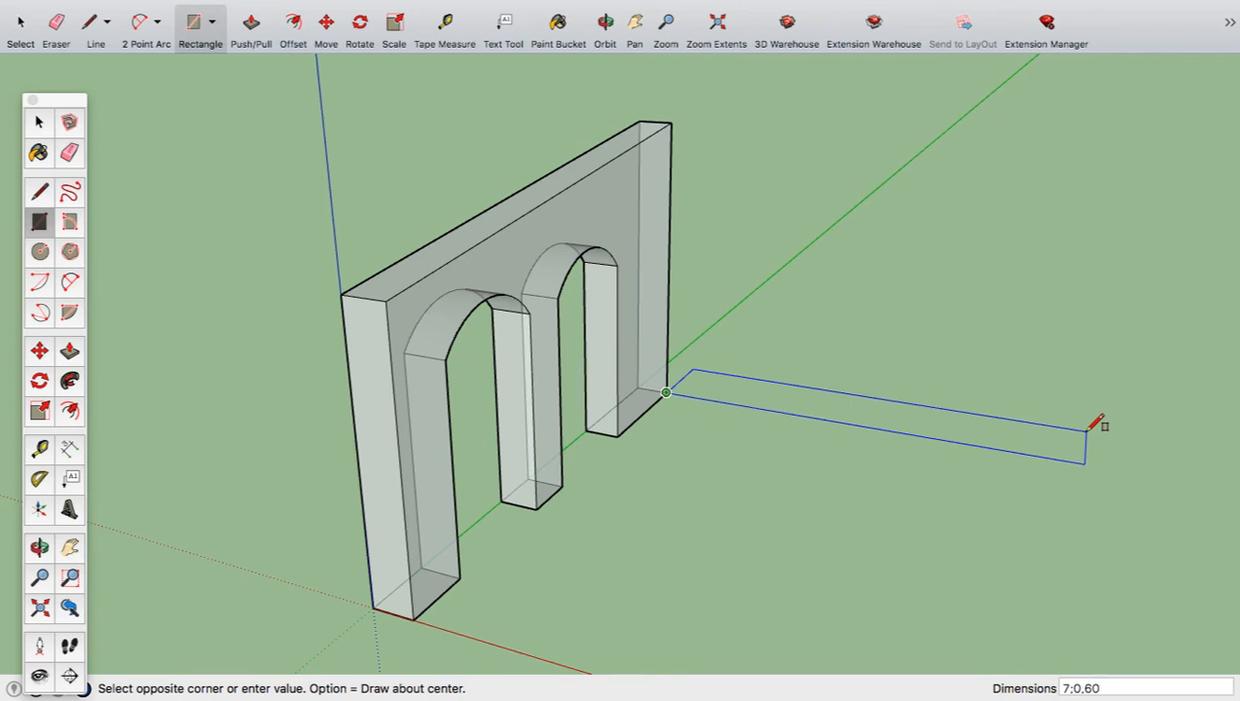
pyautogui.write('0,60')
pyautogui.press('Return')
# - Draw a 0.60 m square behind the arched wall's far end and erase the line dividing it from the ground strip
pyautogui.scroll(6, 1069, 454)
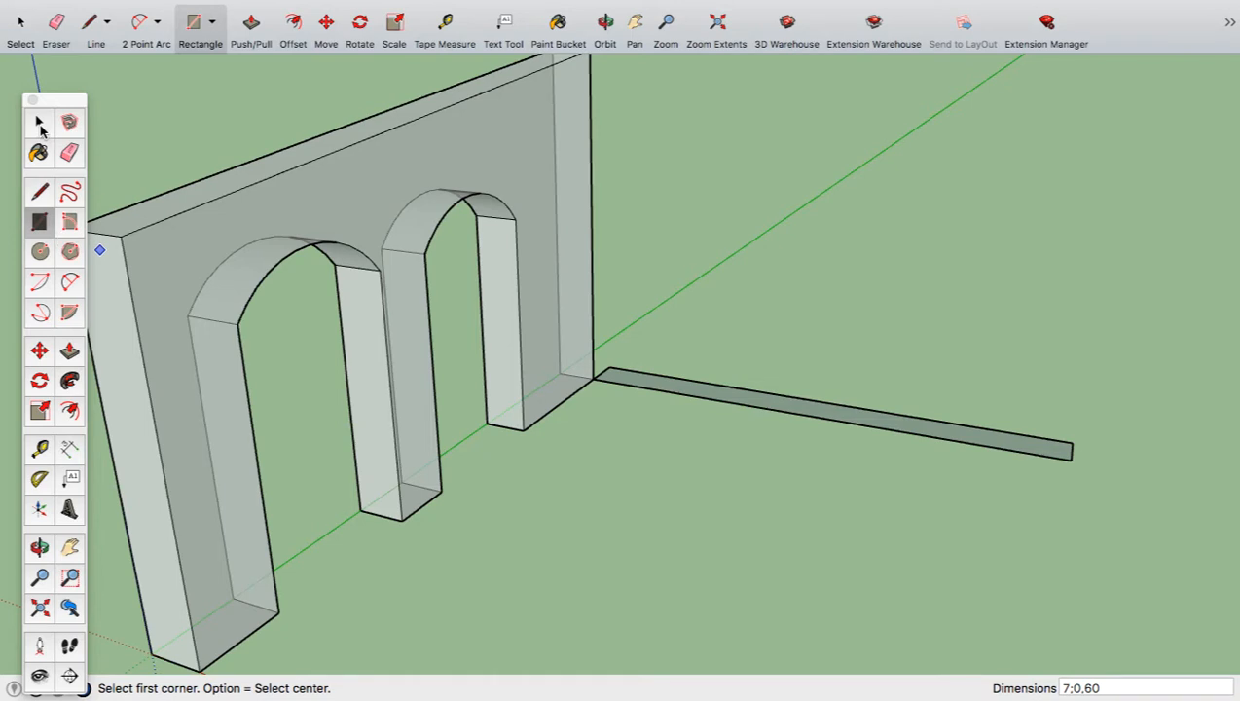
pyautogui.click(39, 351)
pyautogui.click(39, 222)
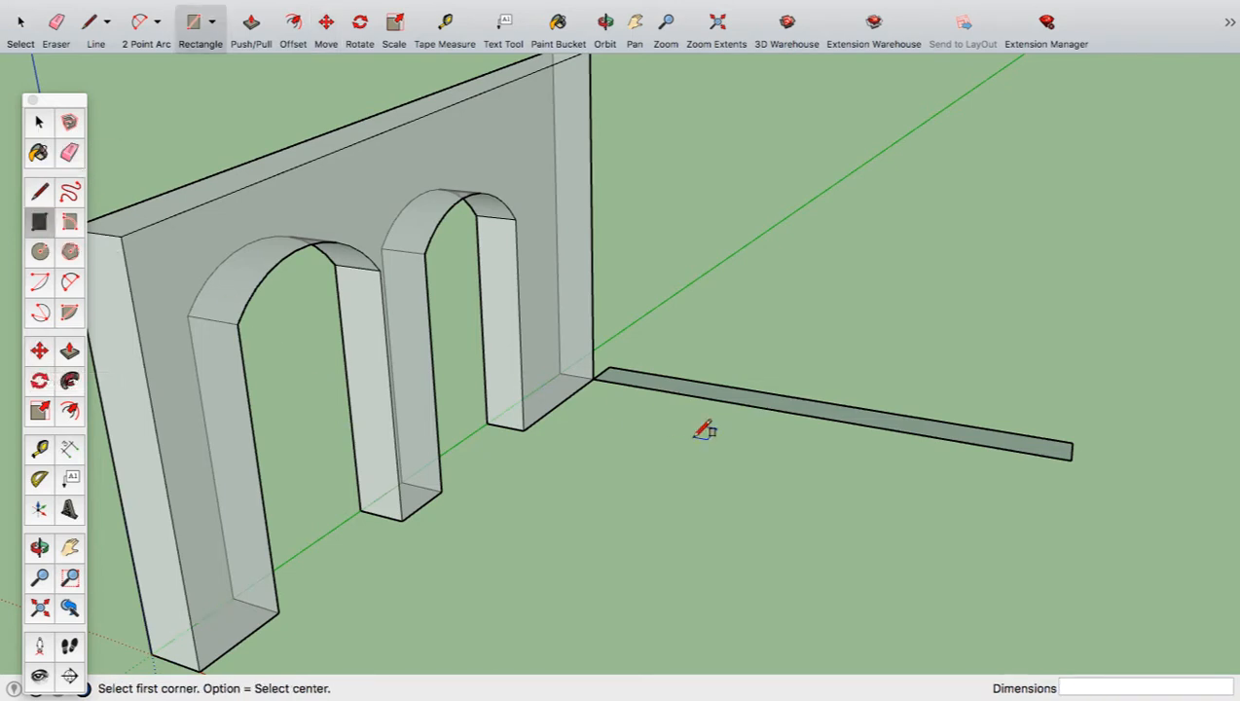
pyautogui.click(559, 373)
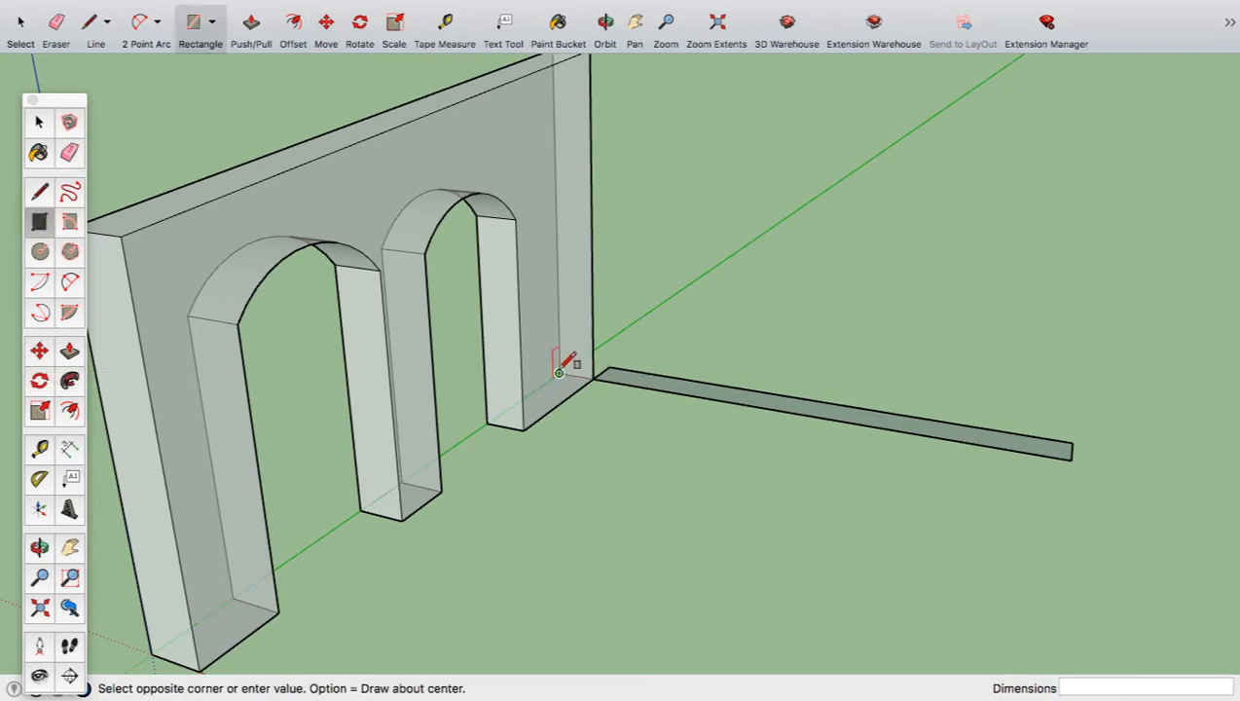
pyautogui.click(611, 366)
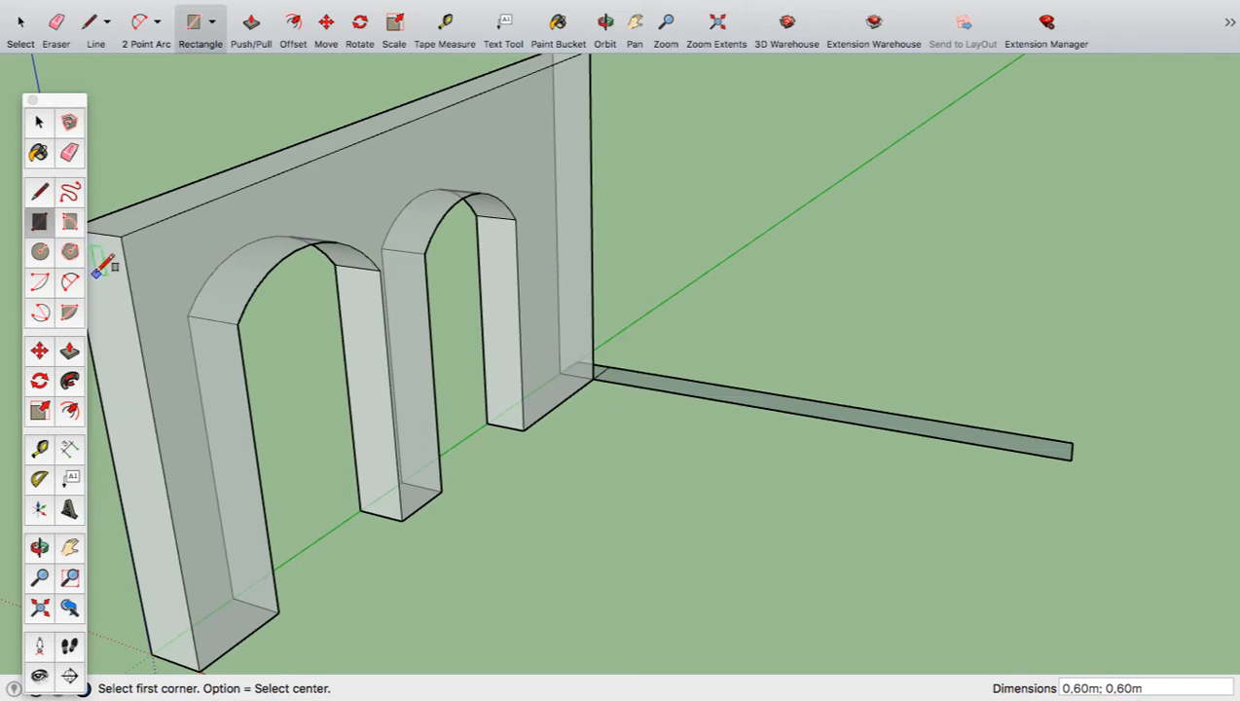
pyautogui.click(69, 153)
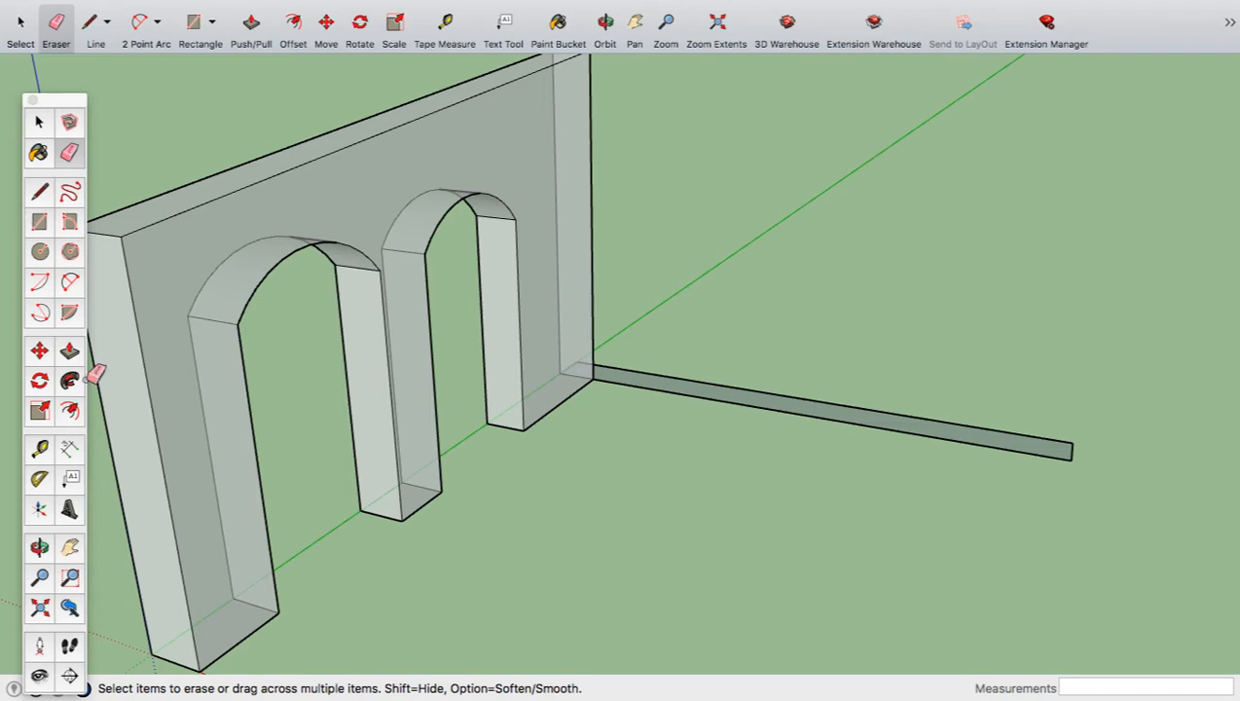
# - Extrude the merged ground strip up 5 m to form the second wall
pyautogui.click(69, 350)
pyautogui.click(687, 390)
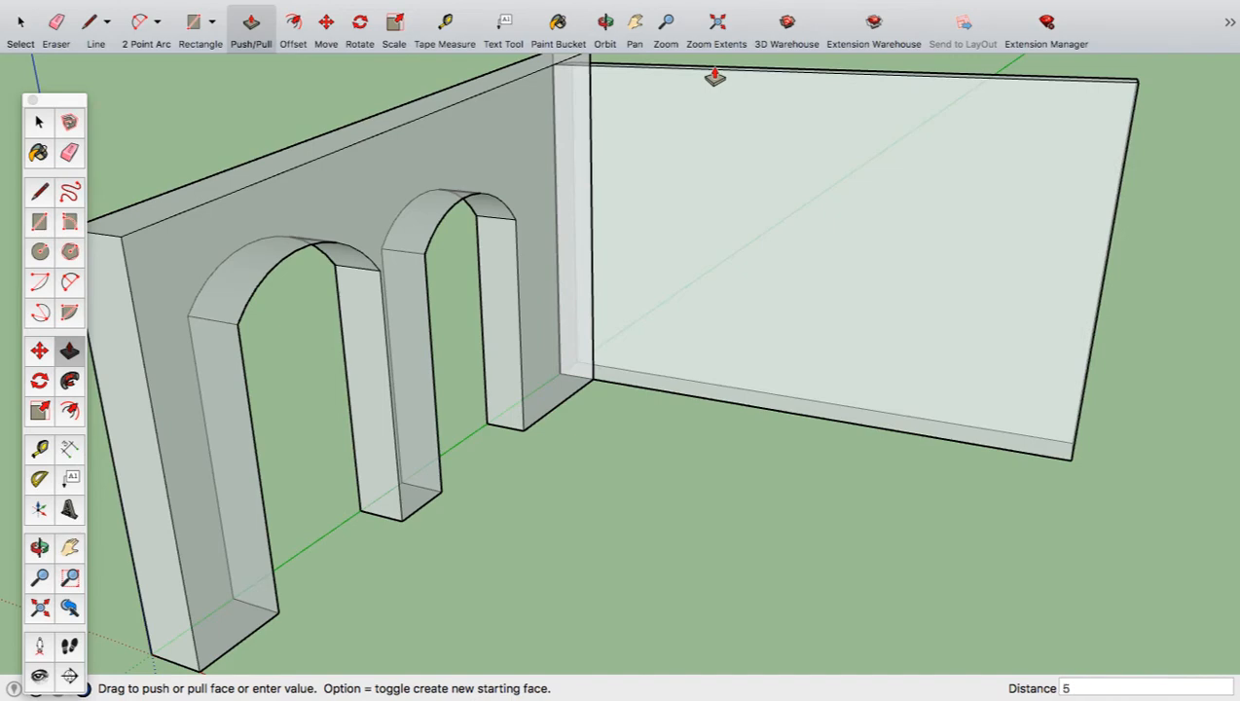
pyautogui.press('Return')
# - Draw a 3.4 m line up the second wall's free end and a sloped line between its top and the inner upper corner
pyautogui.scroll(-5, 880, 229)
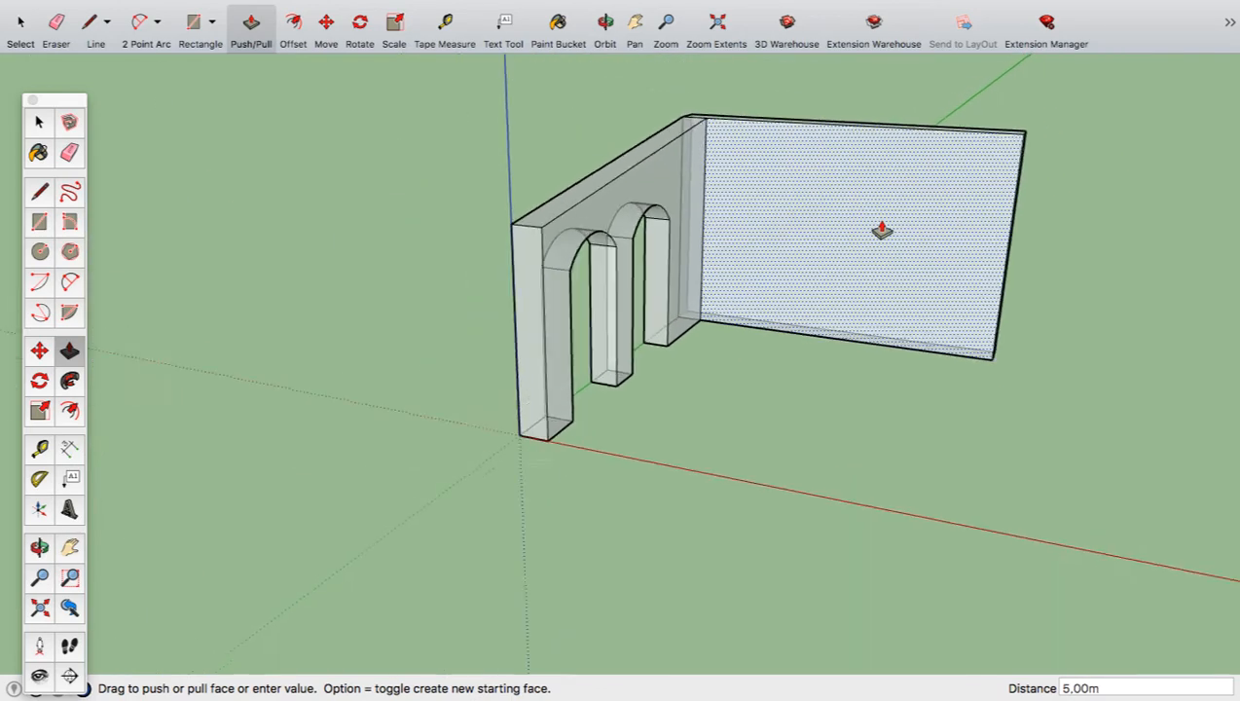
pyautogui.scroll(1, 881, 230)
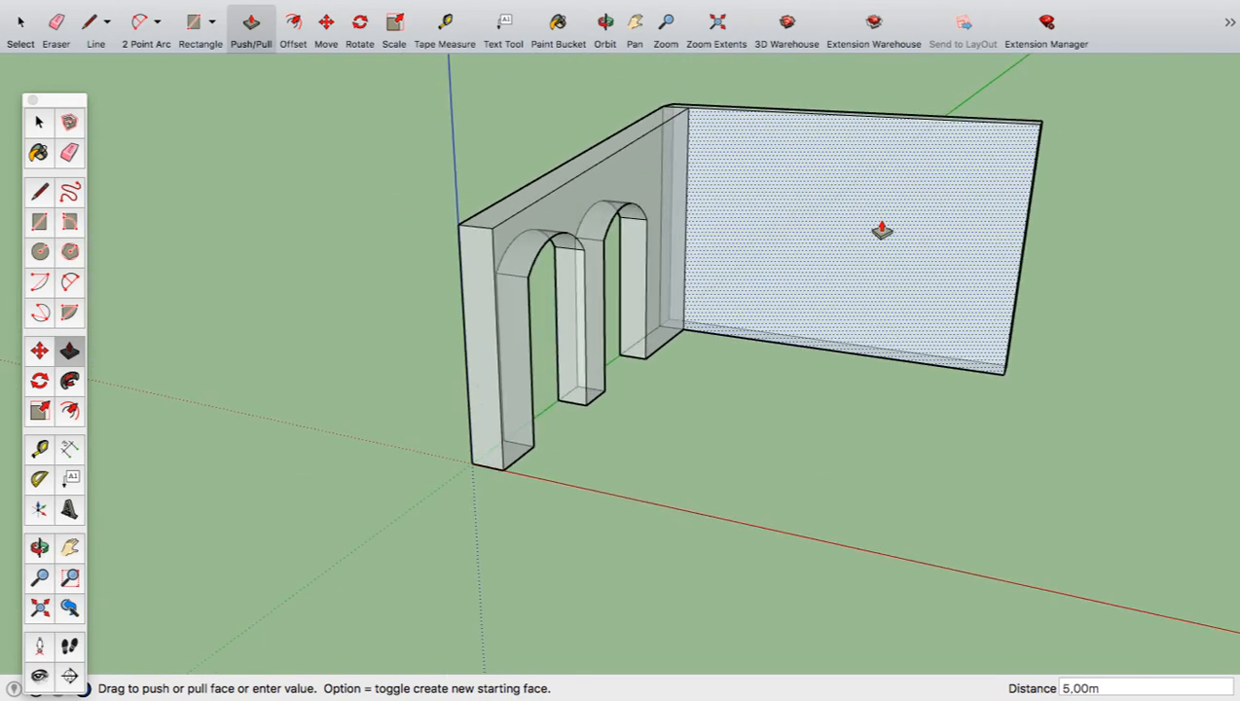
pyautogui.click(42, 187)
pyautogui.click(1003, 373)
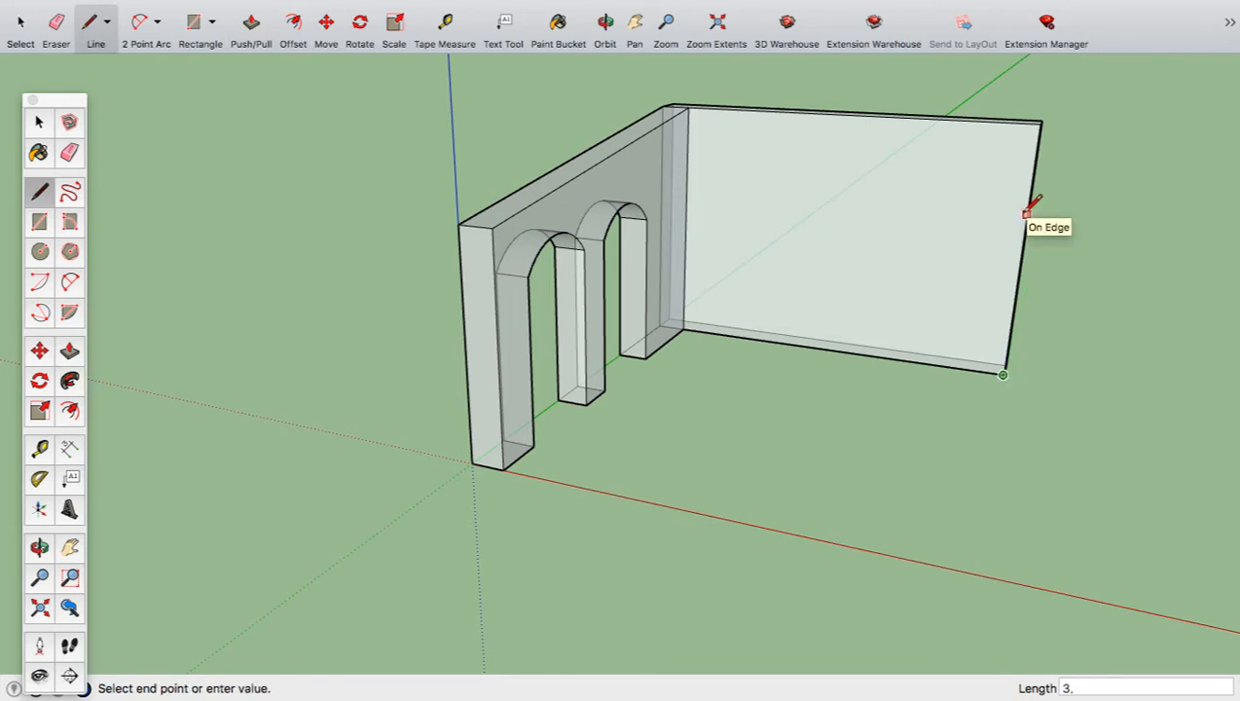
pyautogui.click(1027, 213)
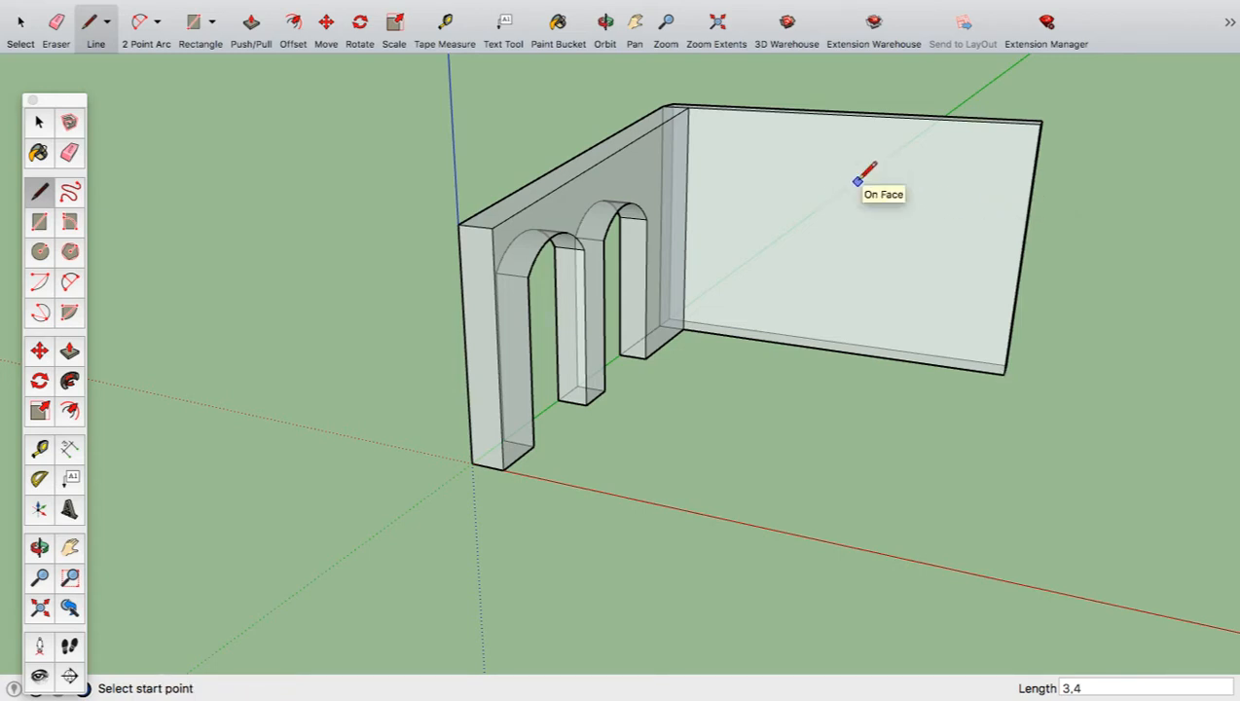
pyautogui.click(688, 107)
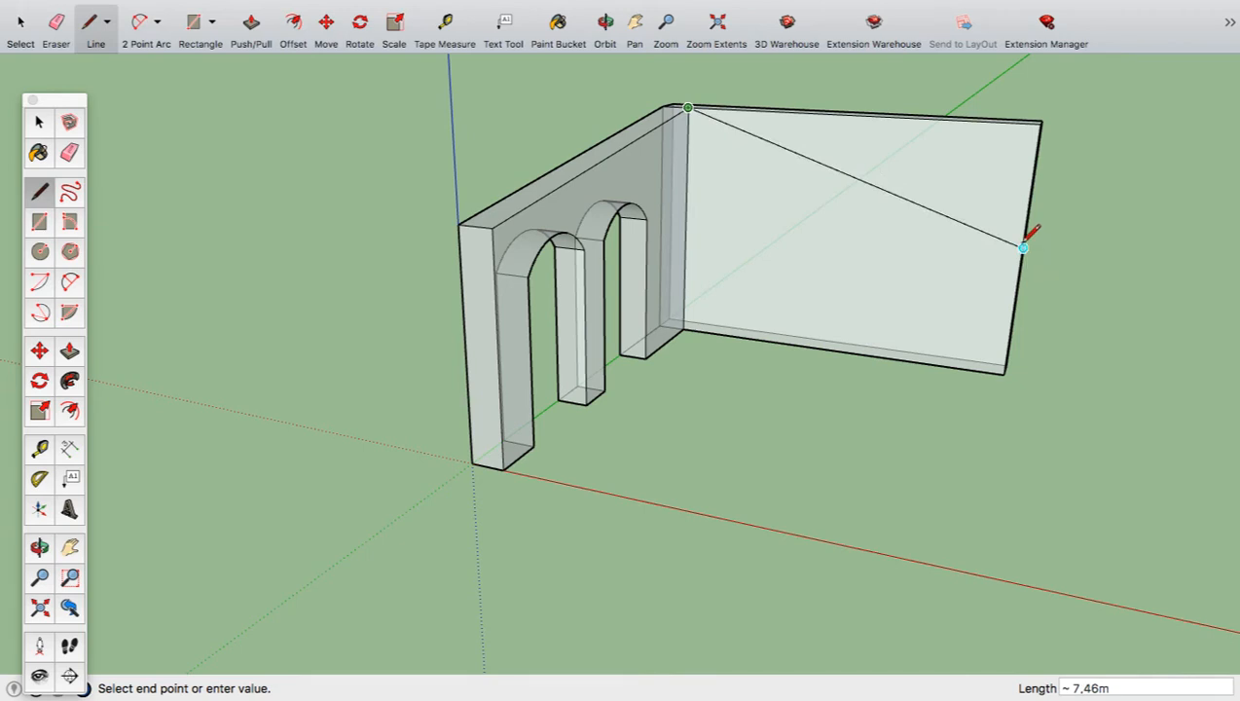
pyautogui.click(1028, 207)
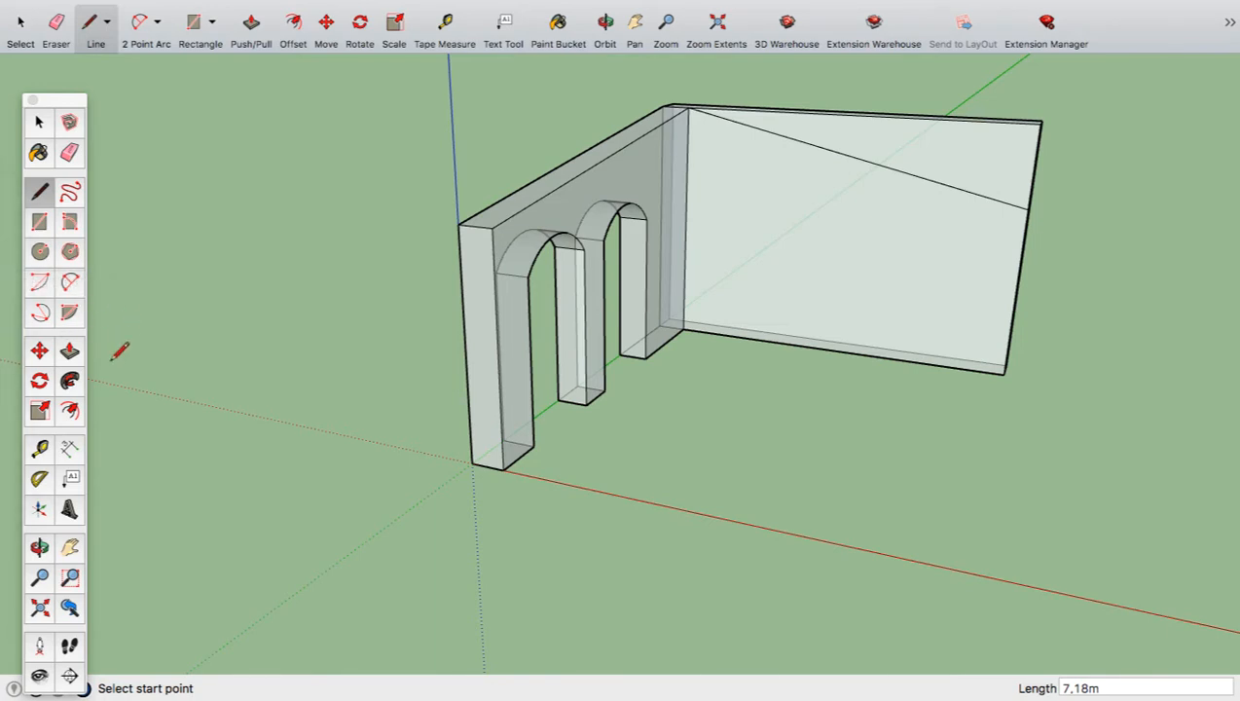
# - Push the triangular face above the sloped line back 0.60 m to cut it off the second wall
pyautogui.click(72, 353)
pyautogui.click(955, 174)
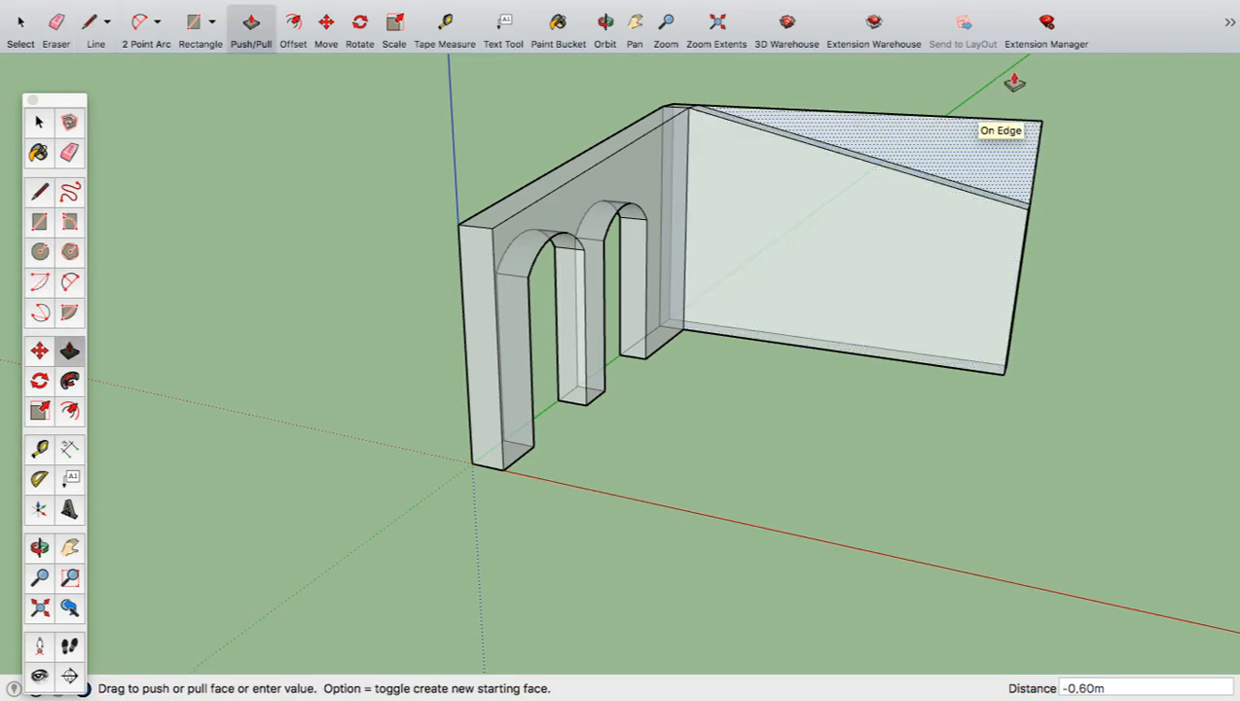
pyautogui.click(1043, 66)
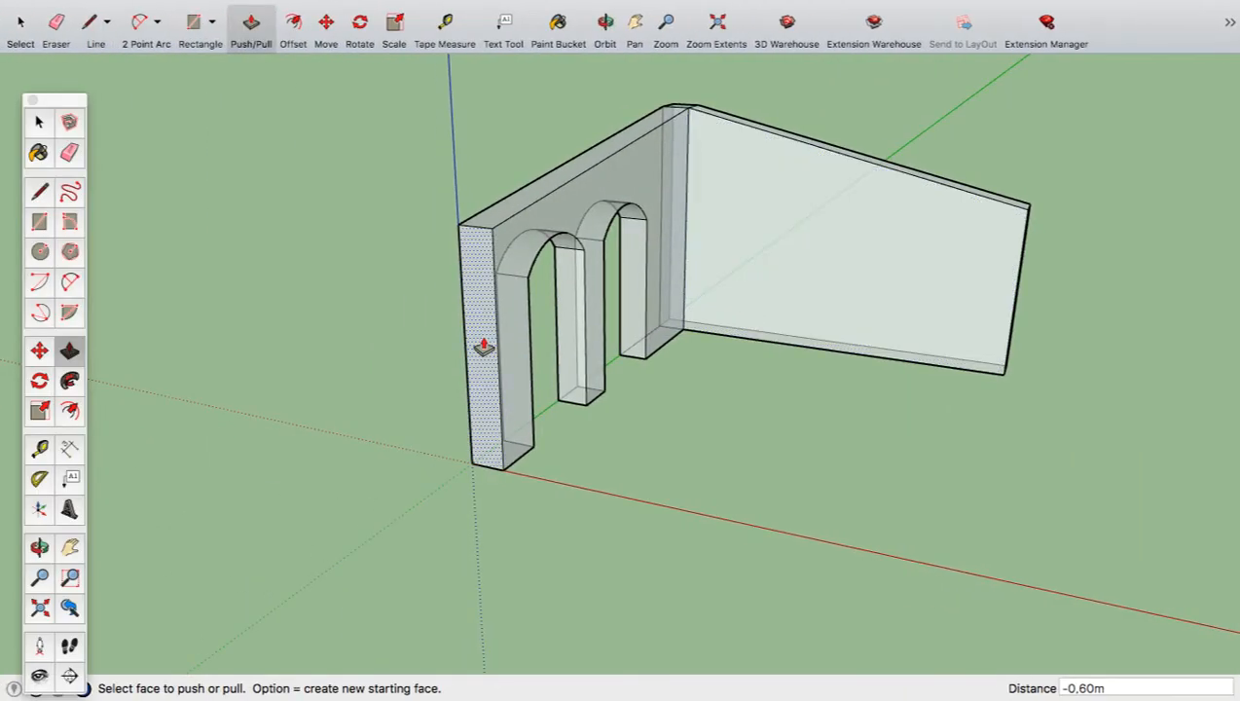
# - Draw construction lines inward along the second wall's base from its free lower corner and upward to locate the window's lower corner
pyautogui.click(39, 193)
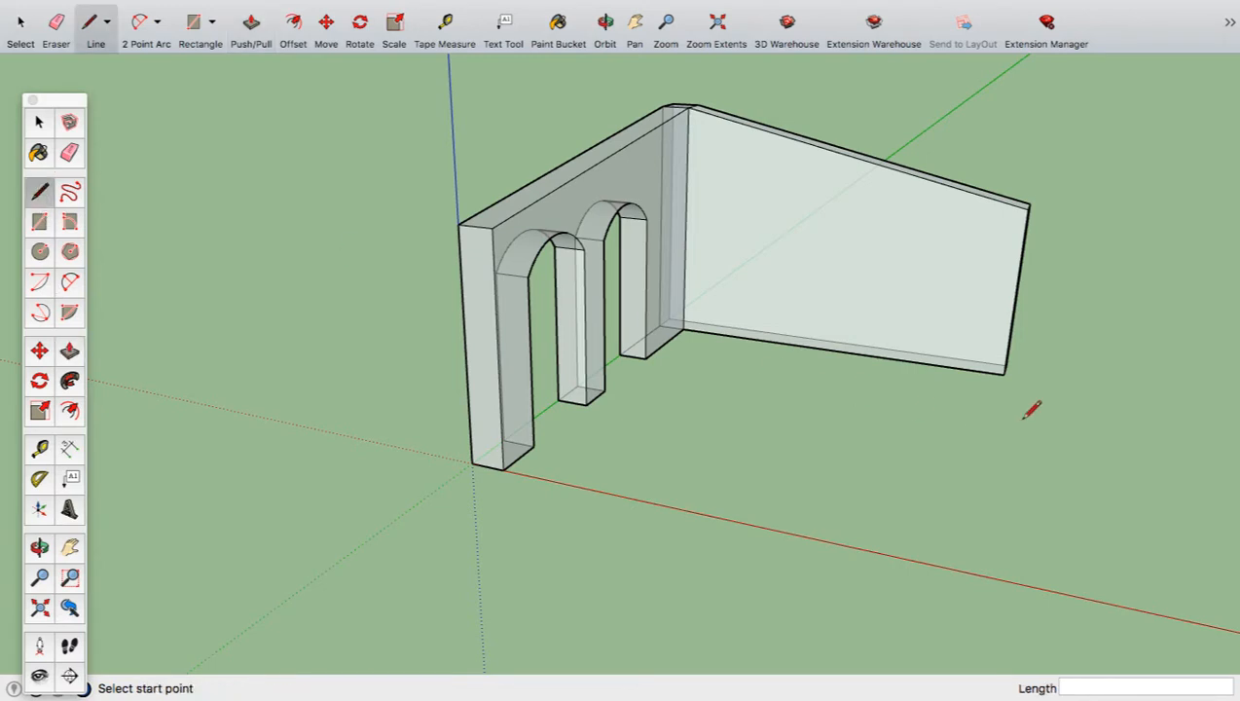
pyautogui.click(1003, 374)
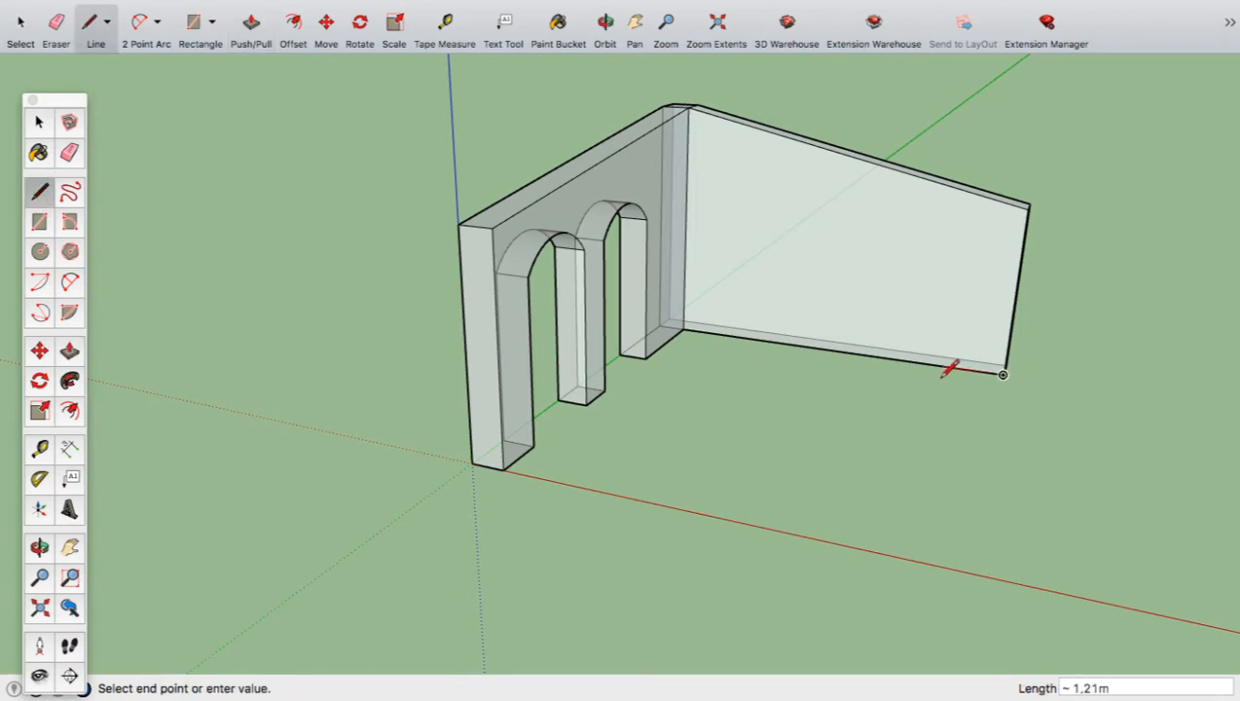
pyautogui.click(873, 352)
pyautogui.click(934, 363)
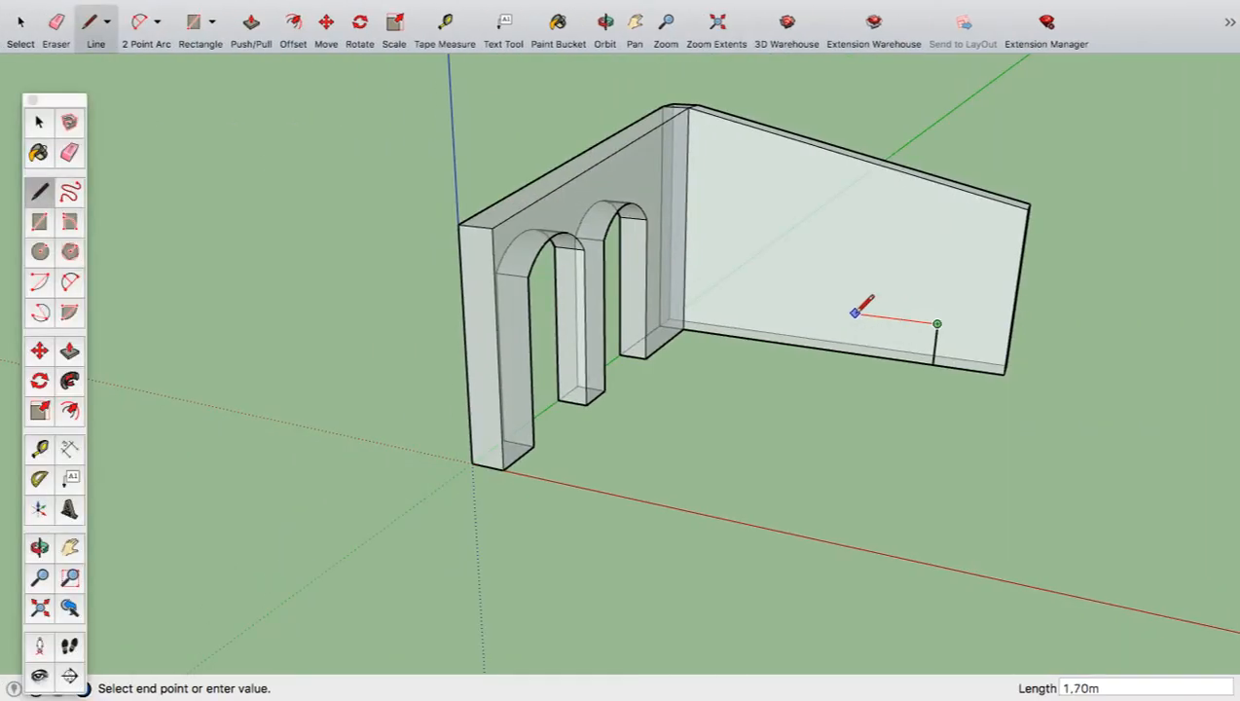
# - Draw a closed window outline 2 m wide and 1.80 m high on the second wall's inner face
pyautogui.write('2')
pyautogui.press('Return')
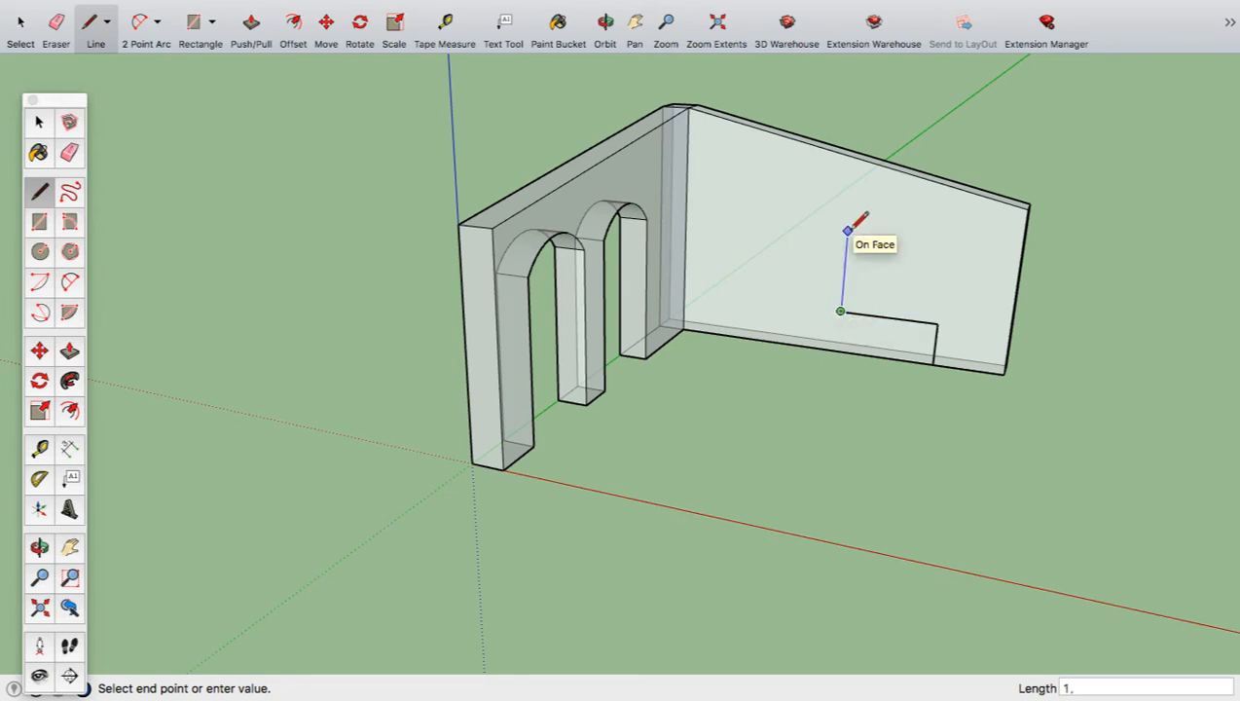
pyautogui.press('Return')
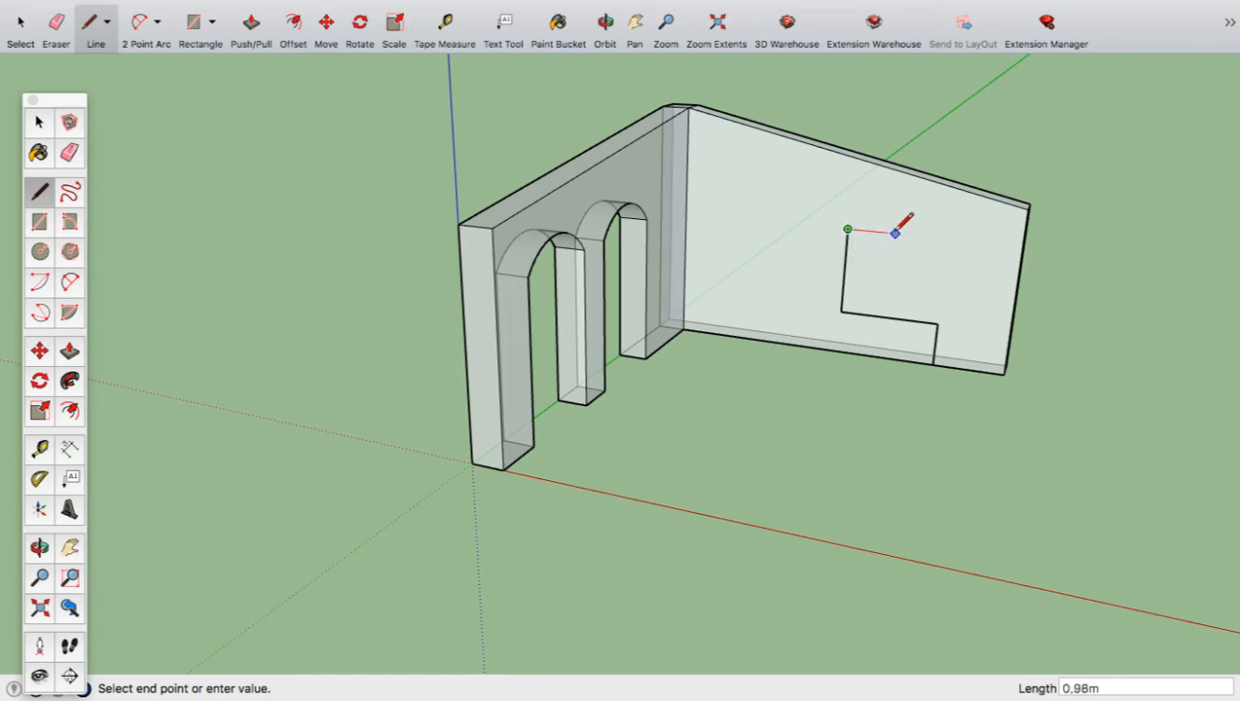
pyautogui.write('2')
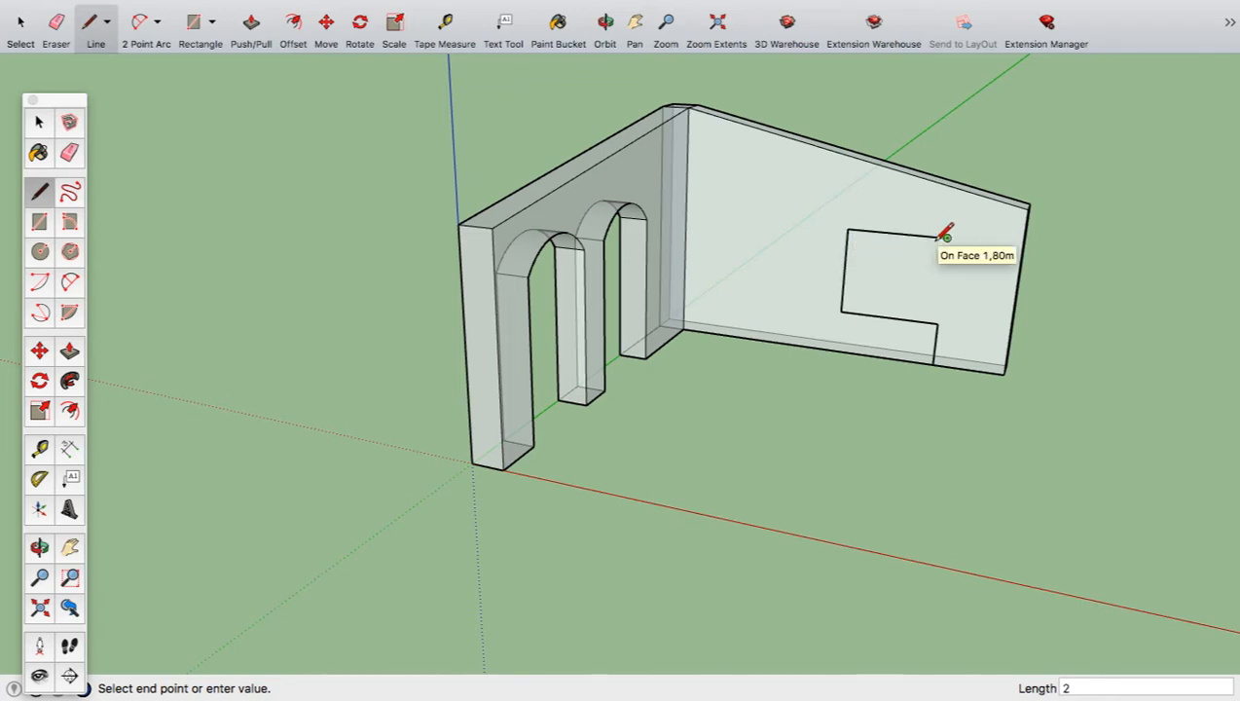
pyautogui.press('Return')
pyautogui.click(937, 323)
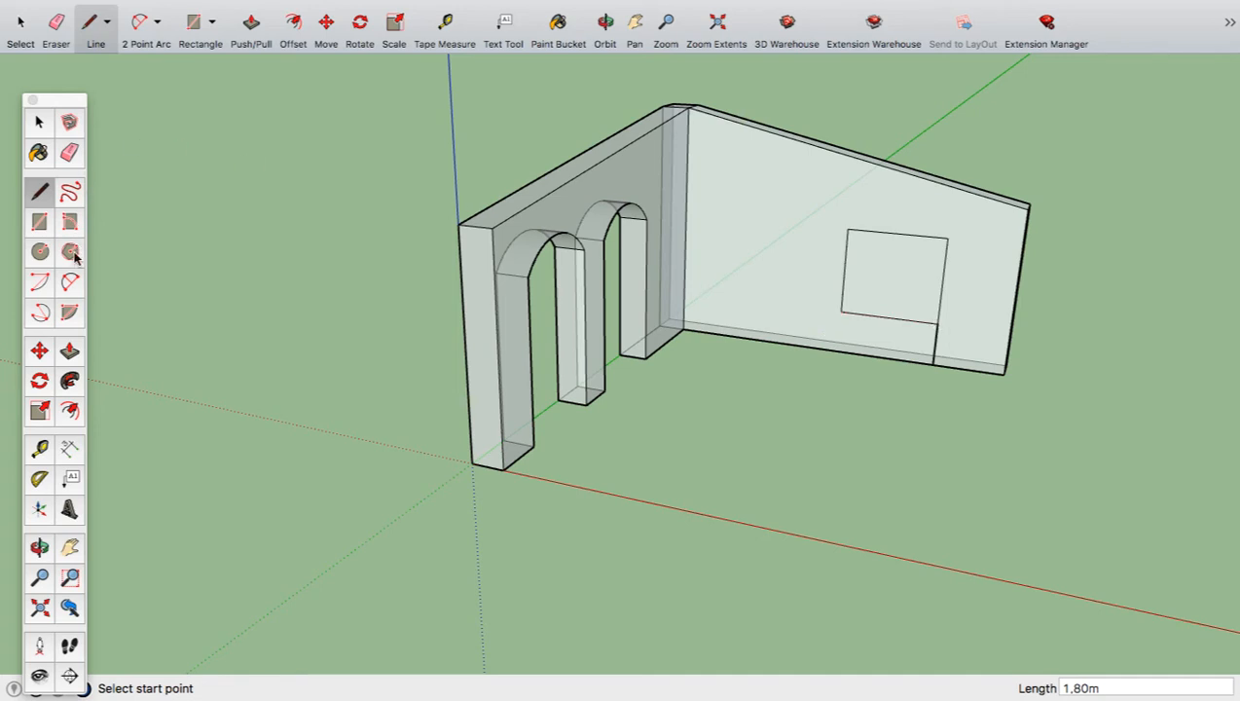
# - Draw a two-point arc with a 0.50 m bulge over the window outline and erase the construction line below the outline
pyautogui.click(70, 282)
pyautogui.click(848, 229)
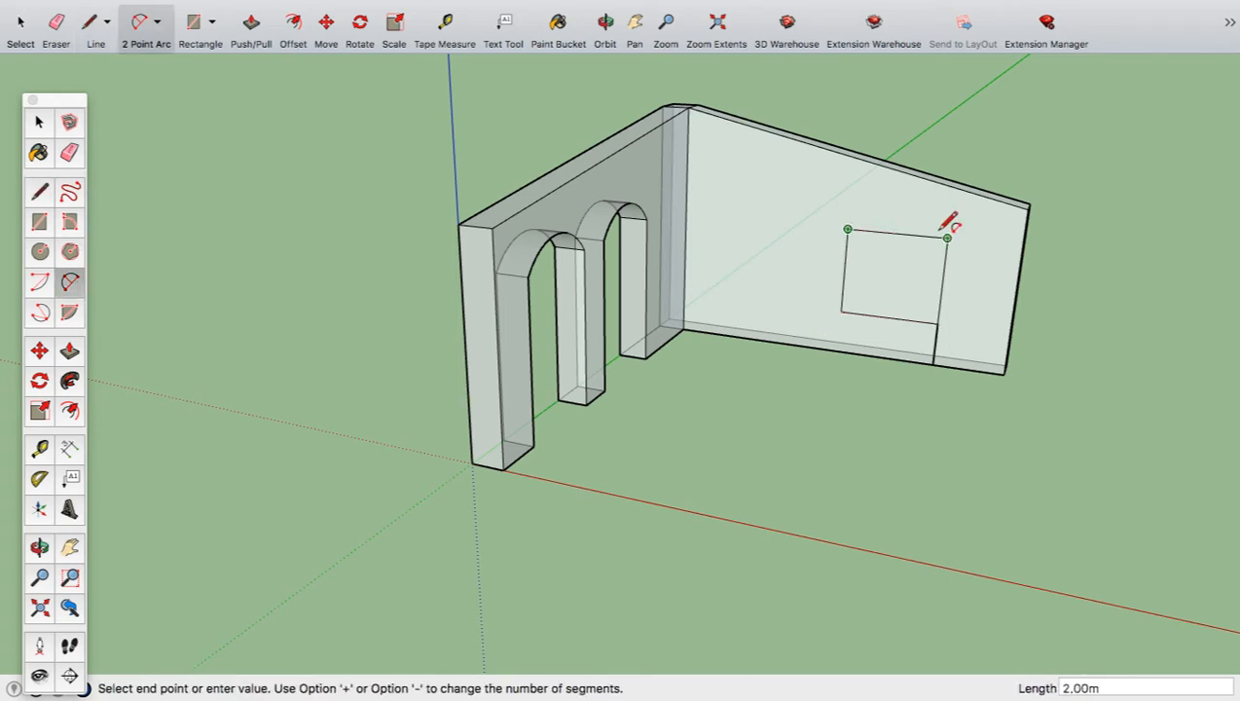
pyautogui.click(947, 238)
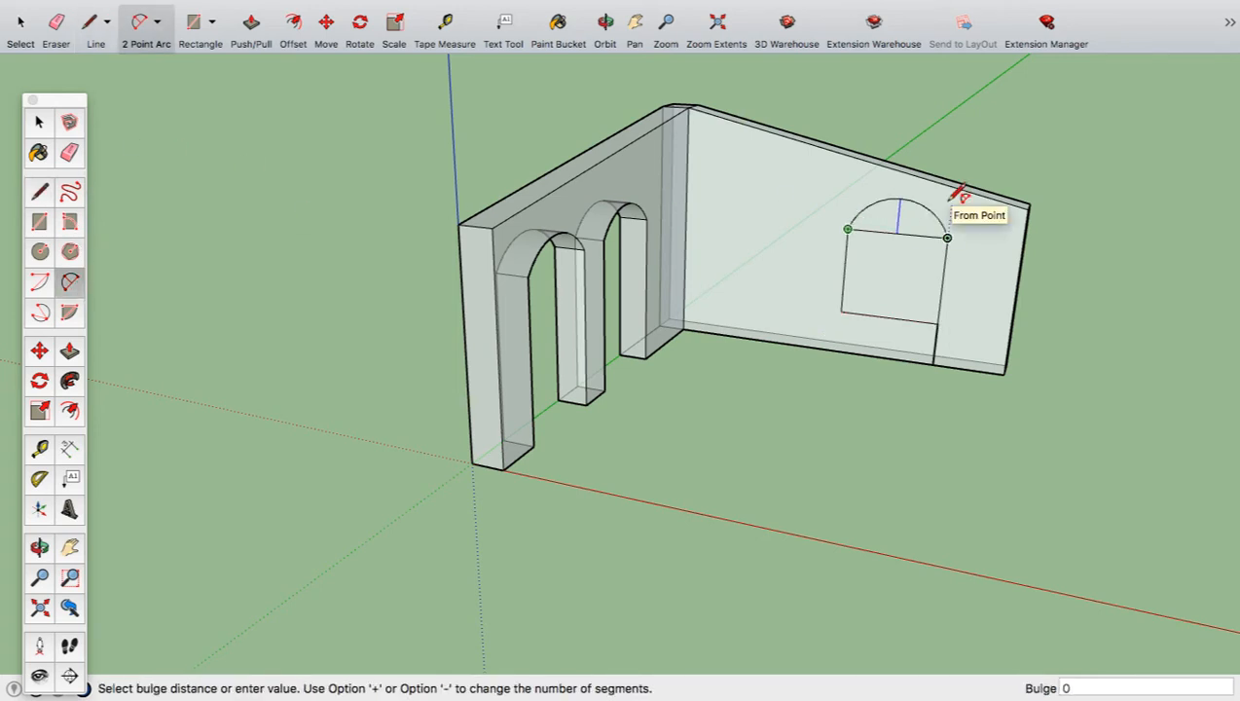
pyautogui.write('0,50')
pyautogui.press('Return')
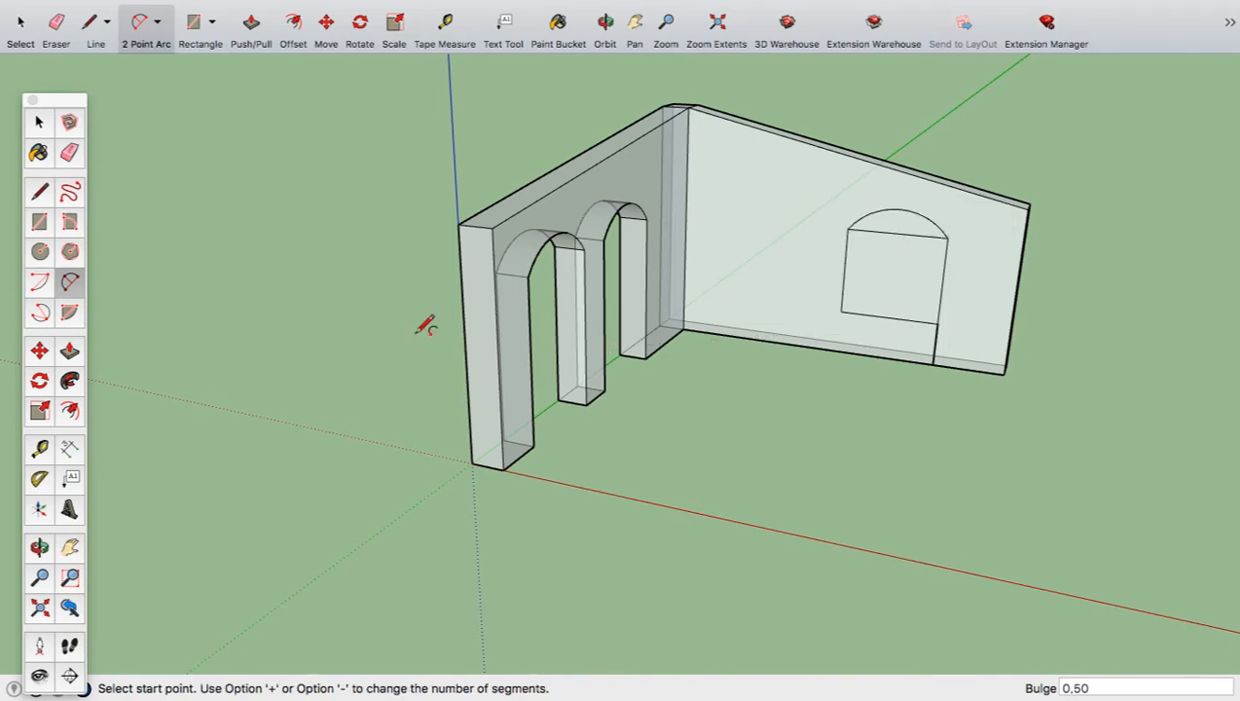
pyautogui.click(67, 156)
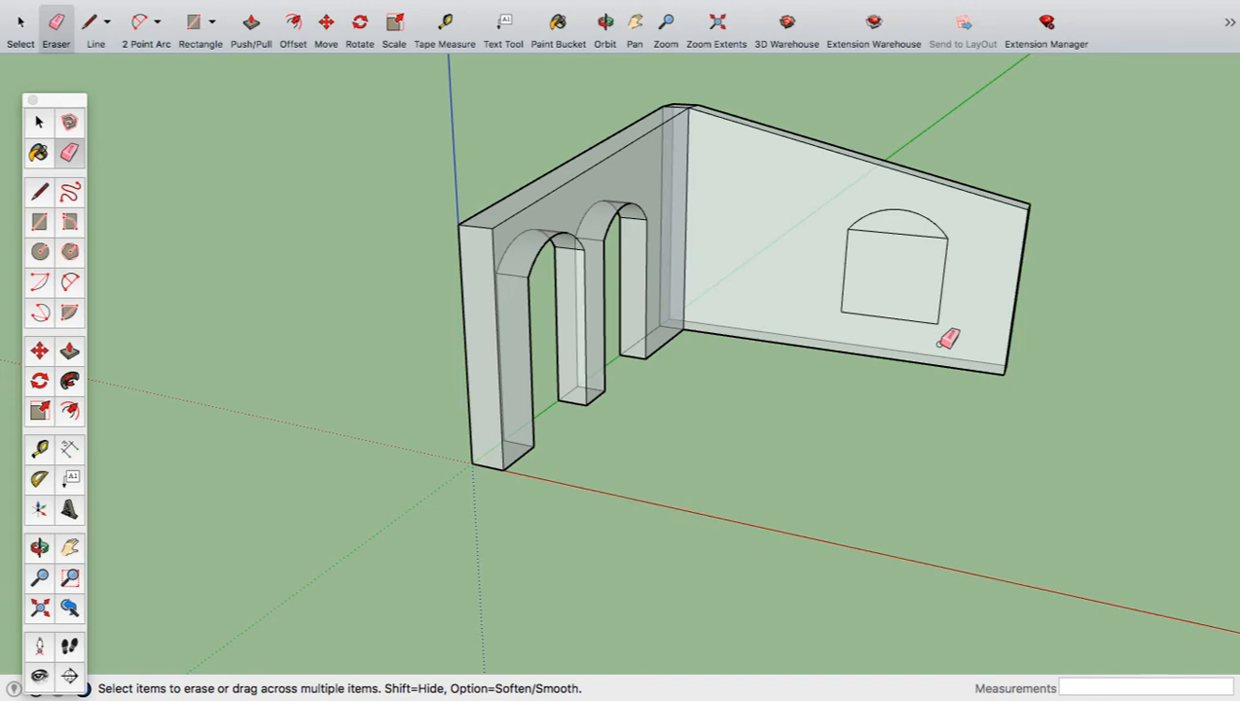
# - Push the window's rectangular and arched faces 0.60 m through the second wall to open the window
pyautogui.click(69, 351)
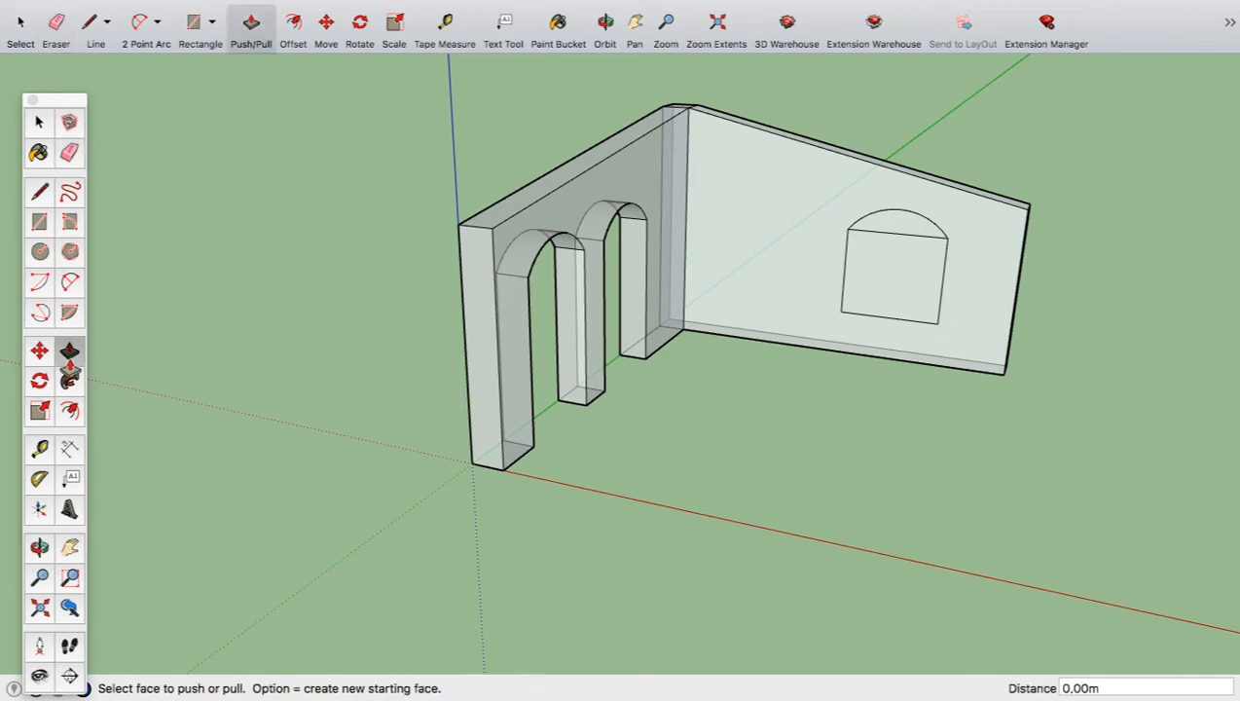
pyautogui.scroll(3, 1051, 268)
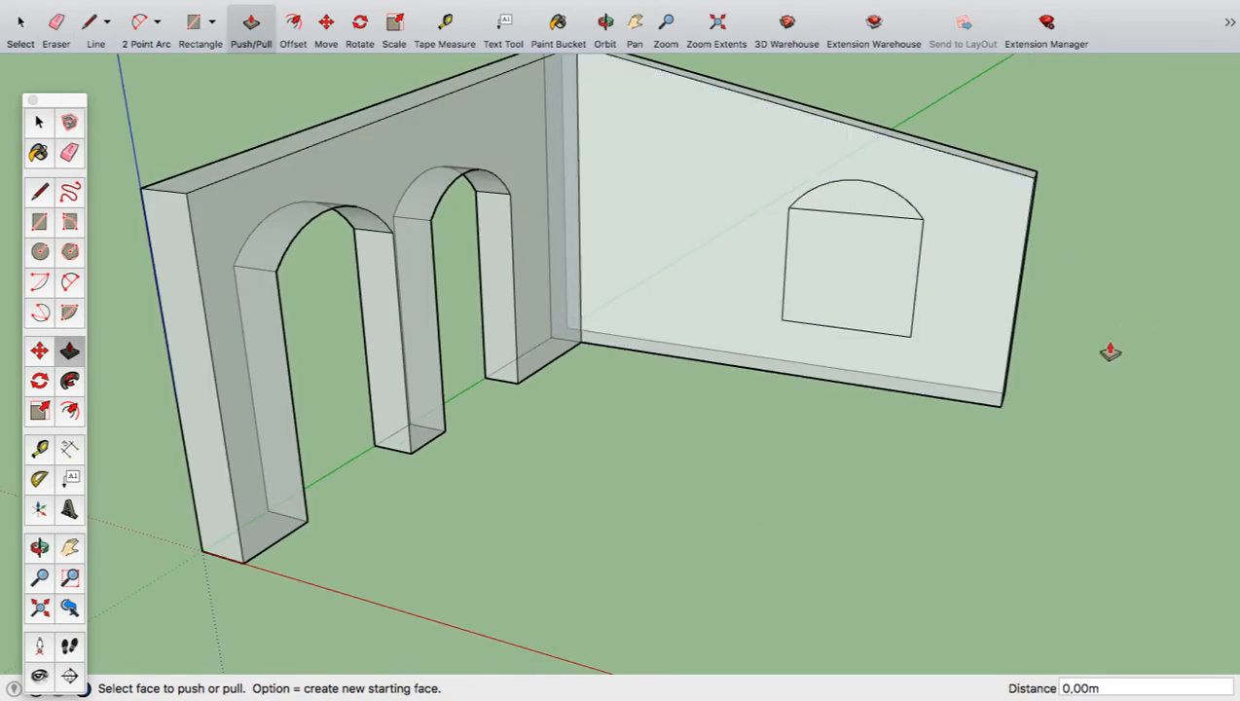
pyautogui.moveTo(1108, 351); pyautogui.dragTo(756, 401, button='middle')
pyautogui.scroll(-3, 941, 374)
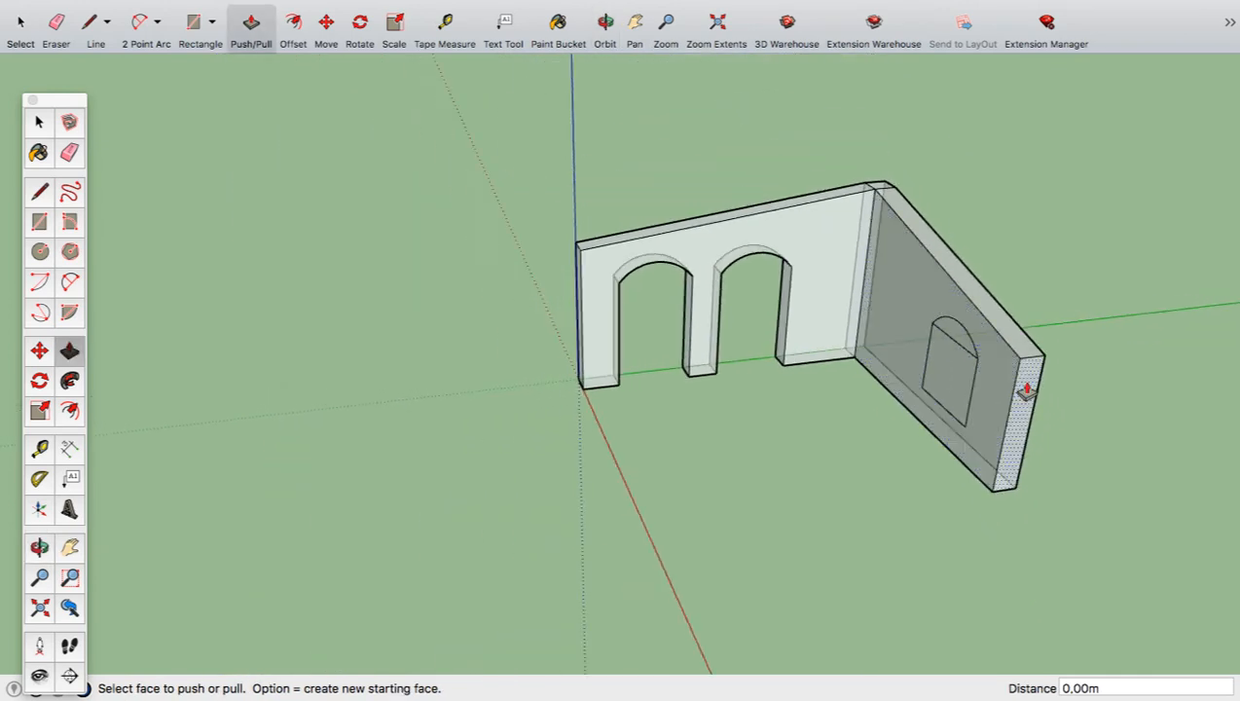
pyautogui.moveTo(1024, 387); pyautogui.dragTo(949, 364, button='middle')
pyautogui.click(949, 366)
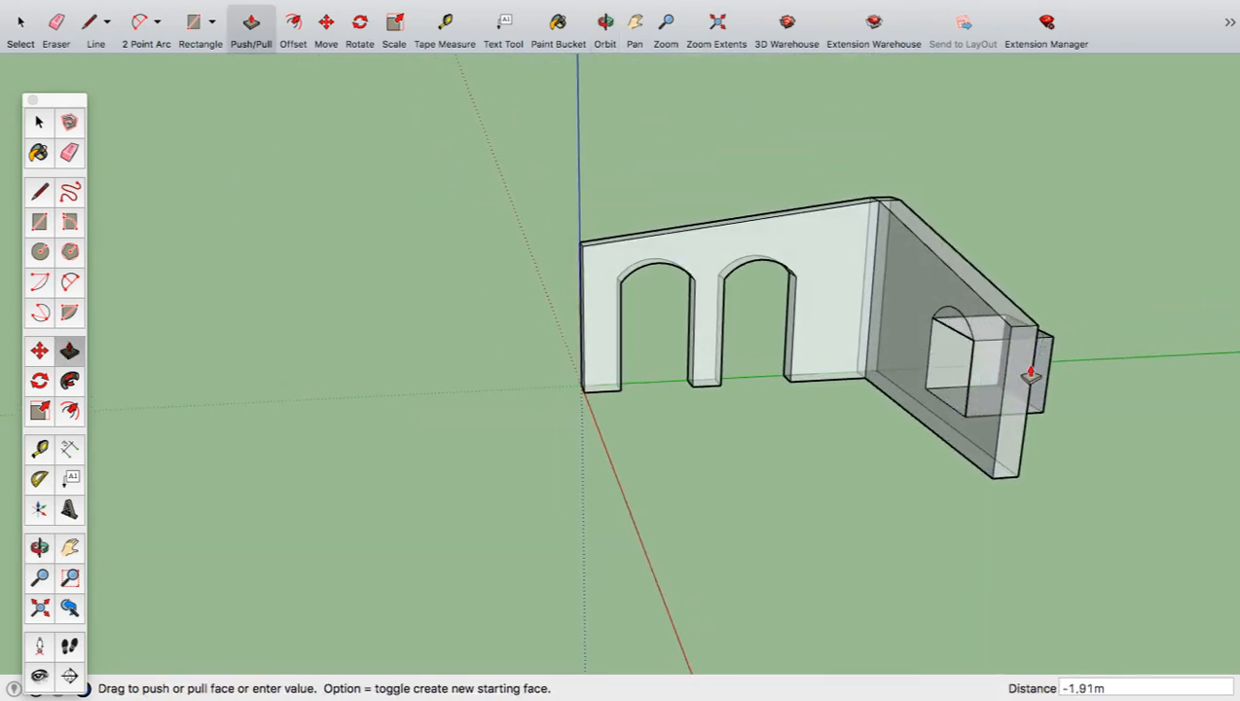
pyautogui.click(1019, 479)
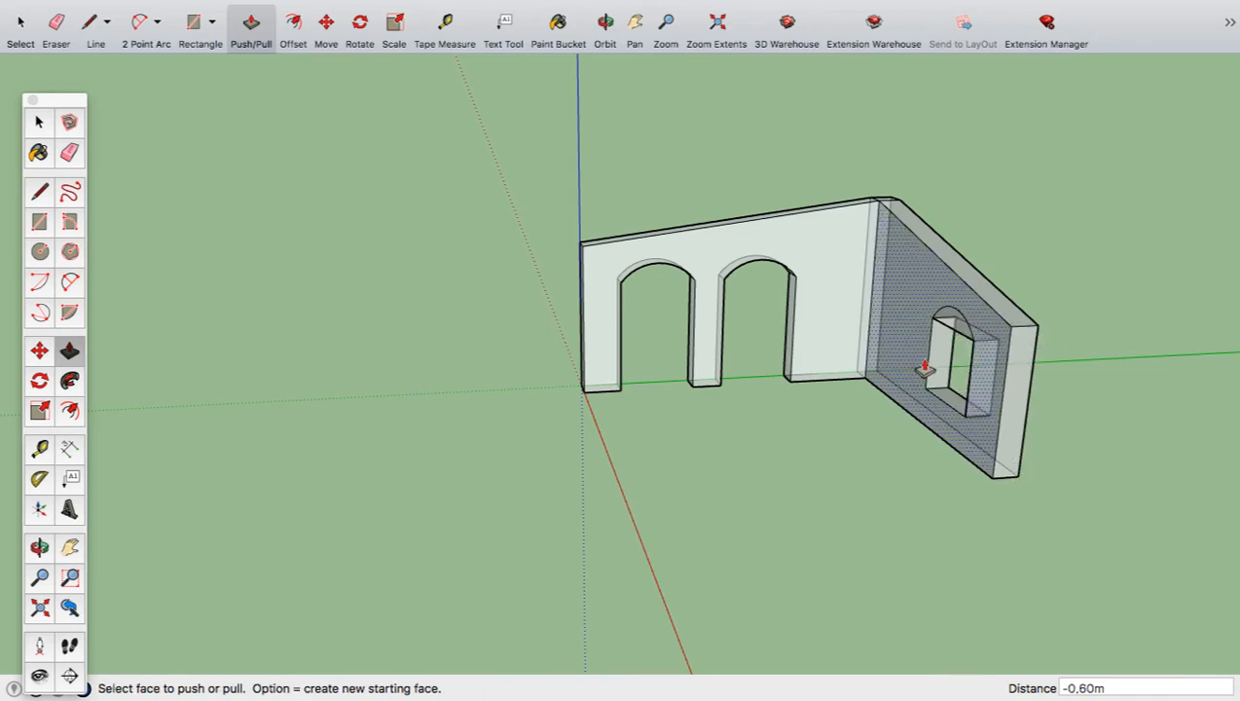
pyautogui.click(941, 329)
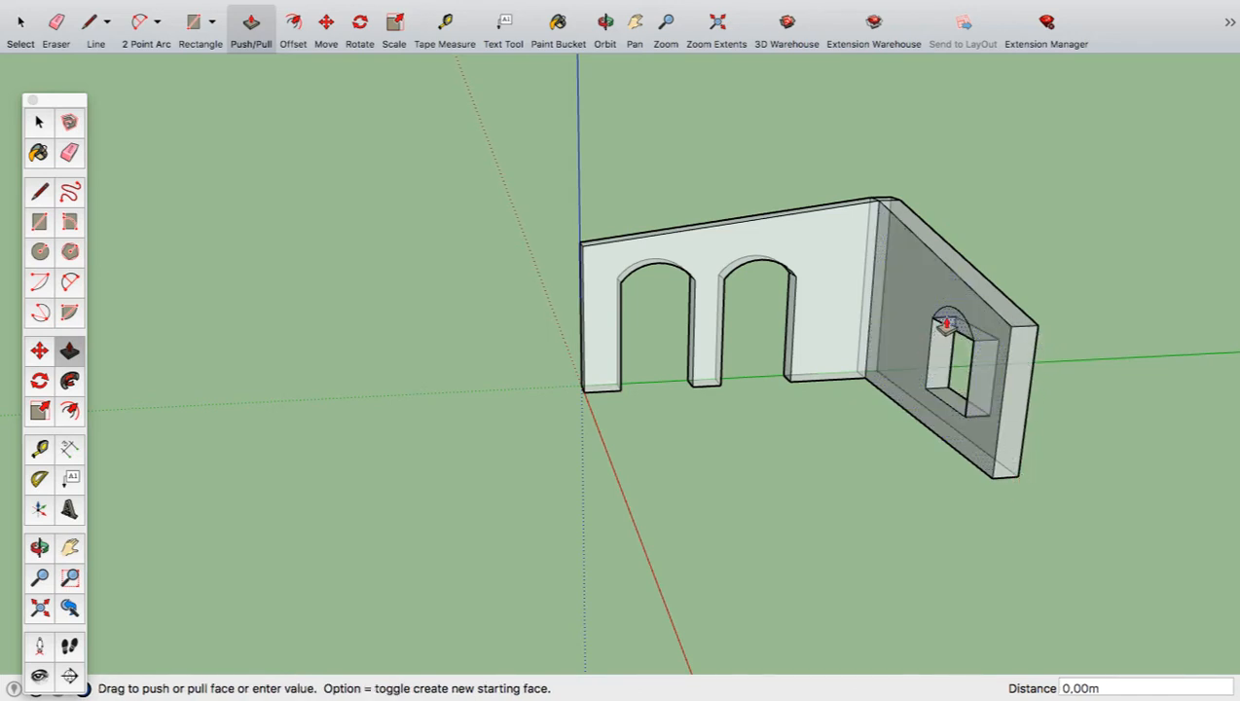
pyautogui.click(1000, 345)
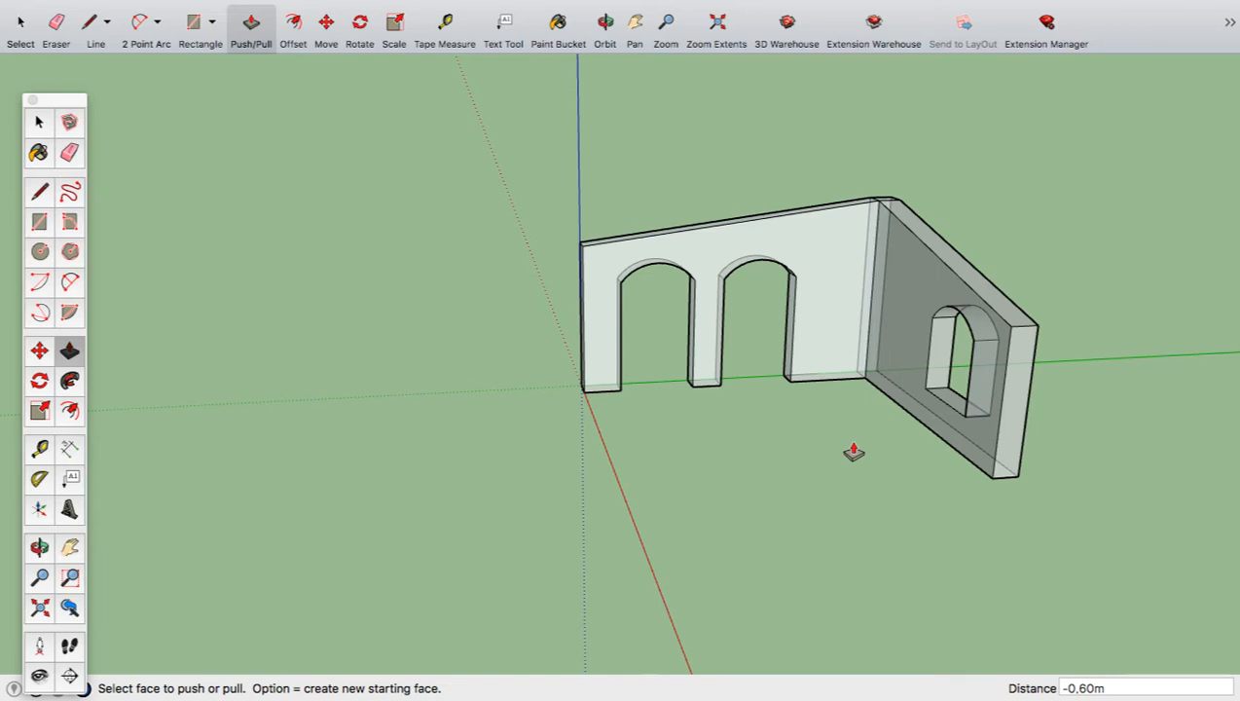
# - Draw a short offset line from the window's inner lower corner, then a closed second window outline 2.00 m wide and 1.80 m high
pyautogui.moveTo(854, 446); pyautogui.dragTo(1001, 448, button='middle')
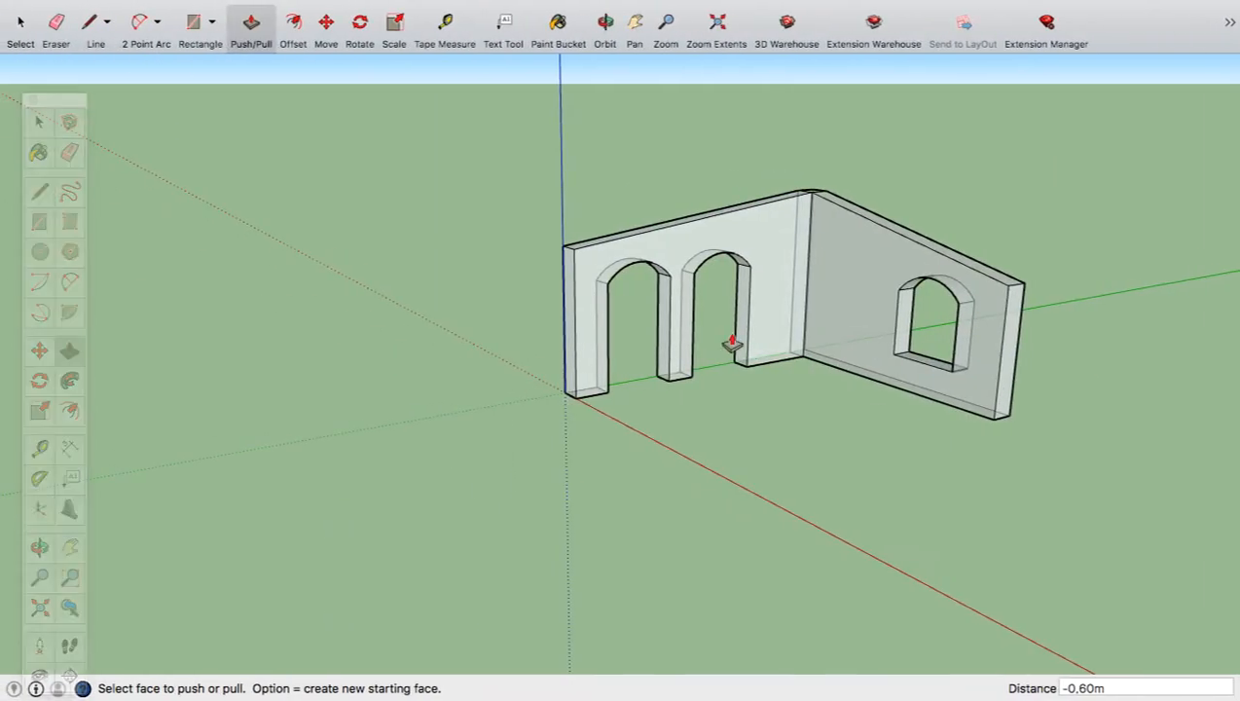
pyautogui.click(39, 190)
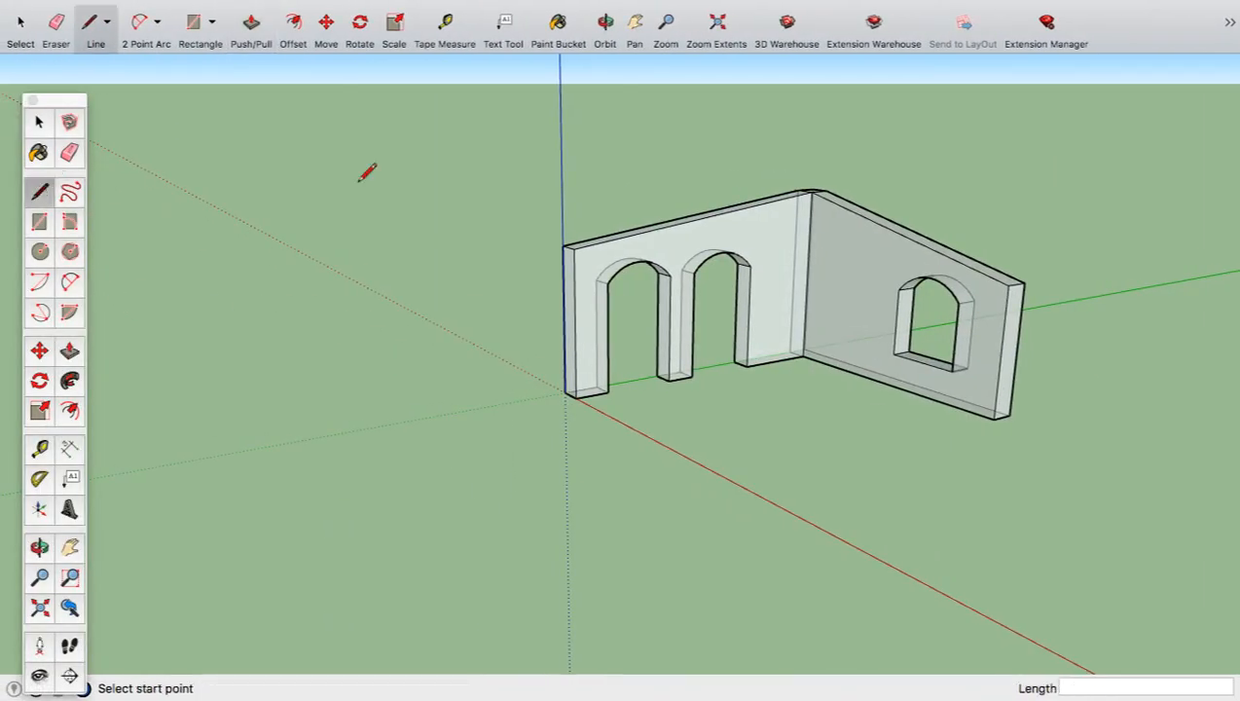
pyautogui.scroll(2, 881, 356)
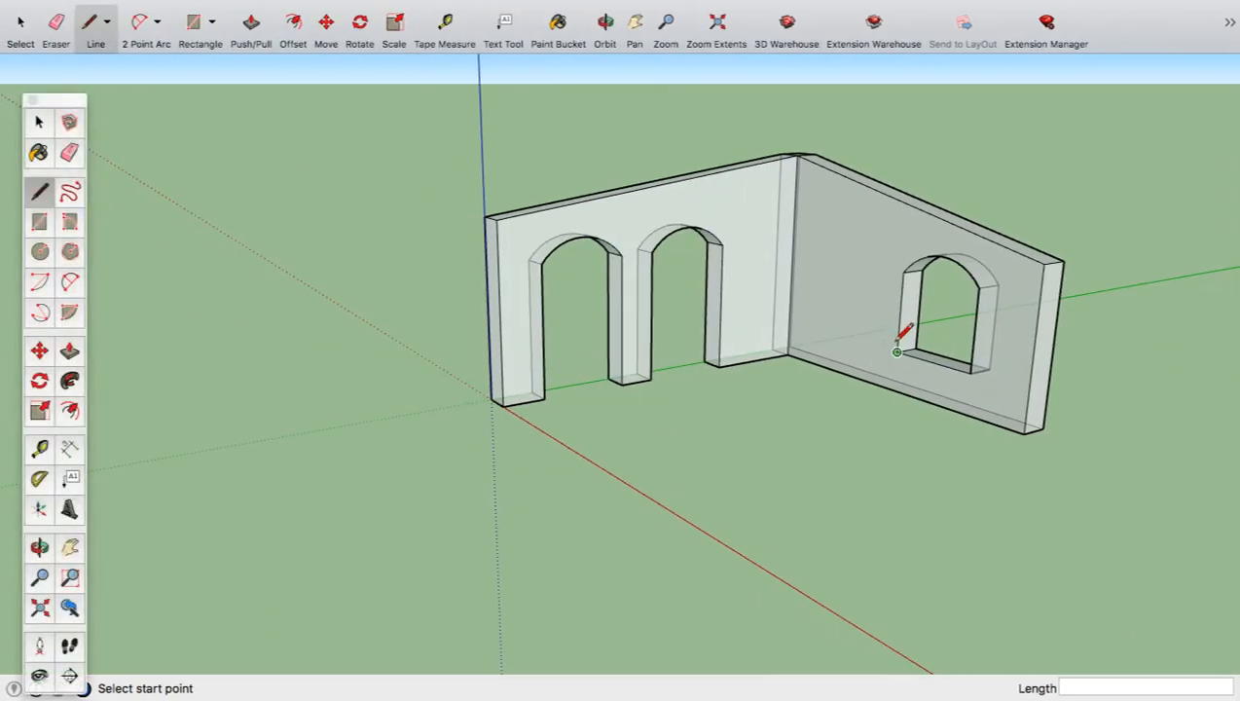
pyautogui.click(897, 352)
pyautogui.click(847, 337)
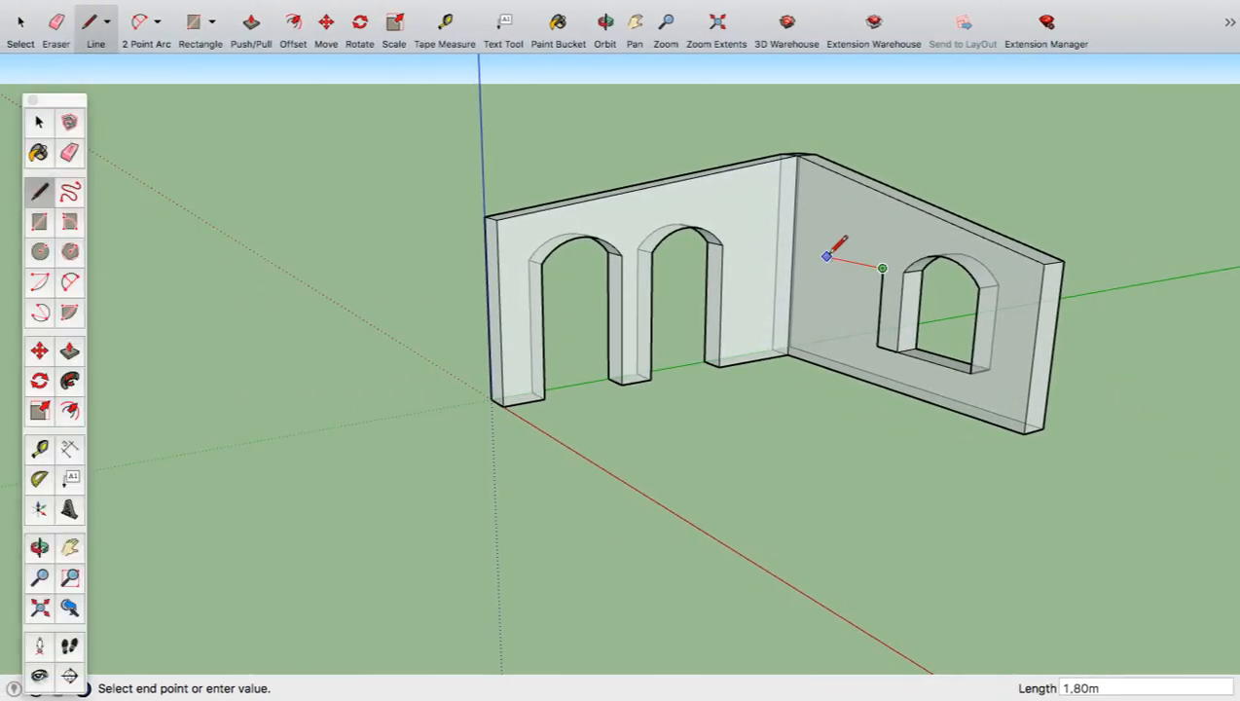
pyautogui.press('Return')
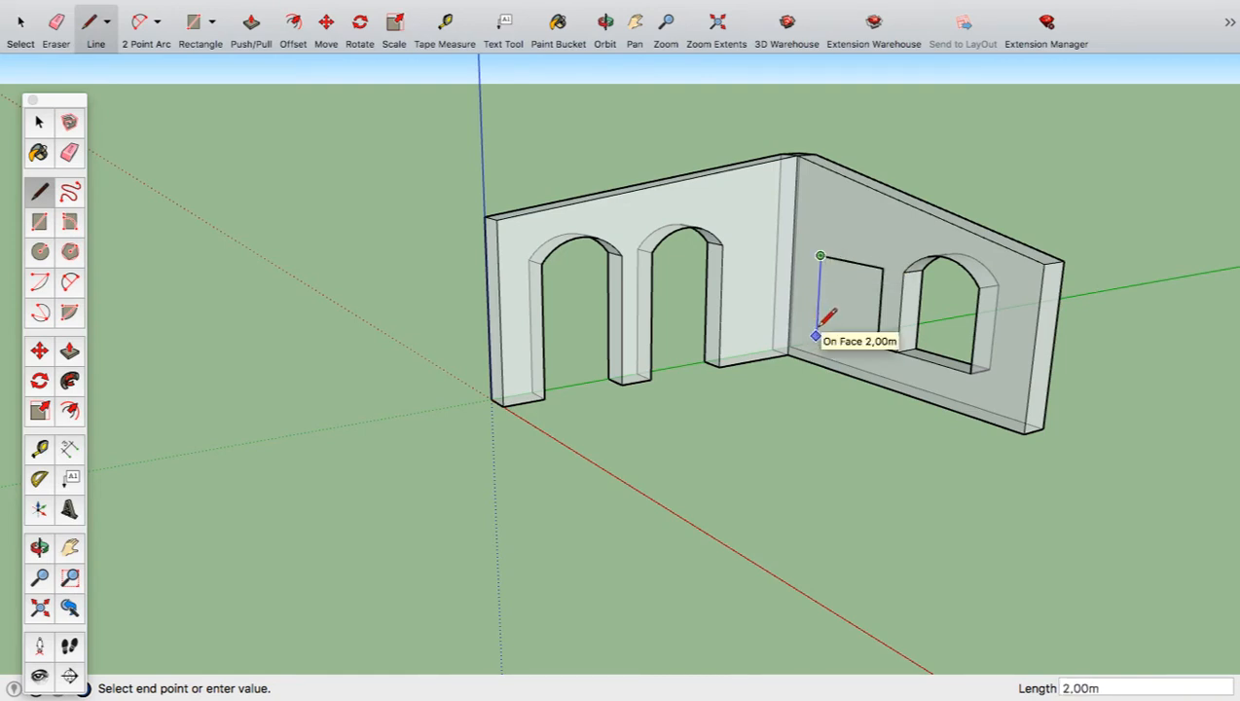
pyautogui.press('Return')
pyautogui.click(878, 344)
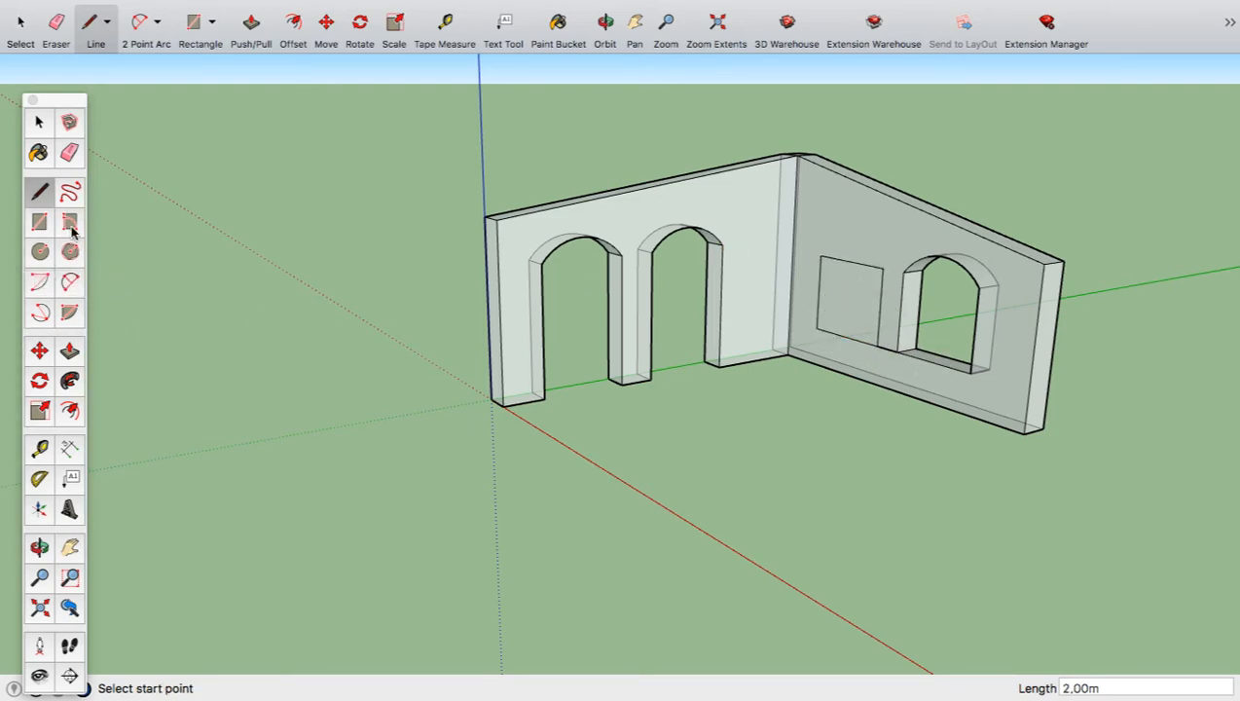
# - Add a two-point arc with a 0.50 m bulge over the second window outline and erase the offset line between the windows
pyautogui.click(82, 283)
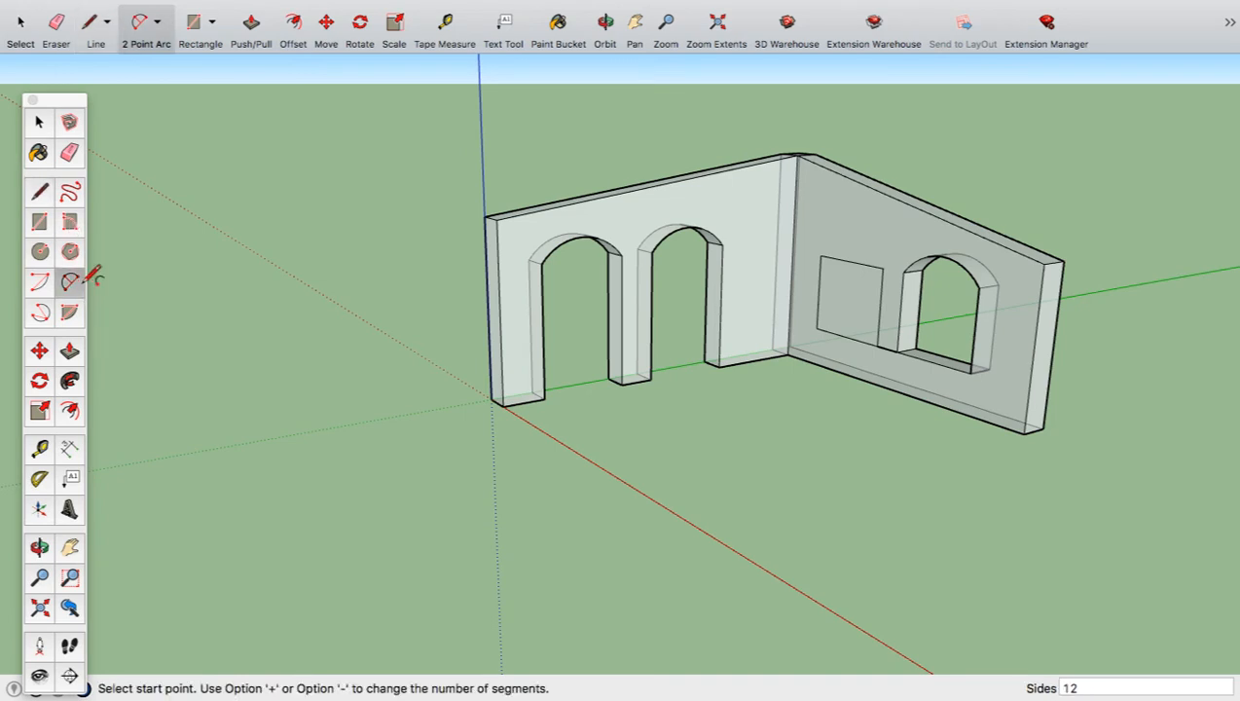
pyautogui.click(820, 255)
pyautogui.click(882, 267)
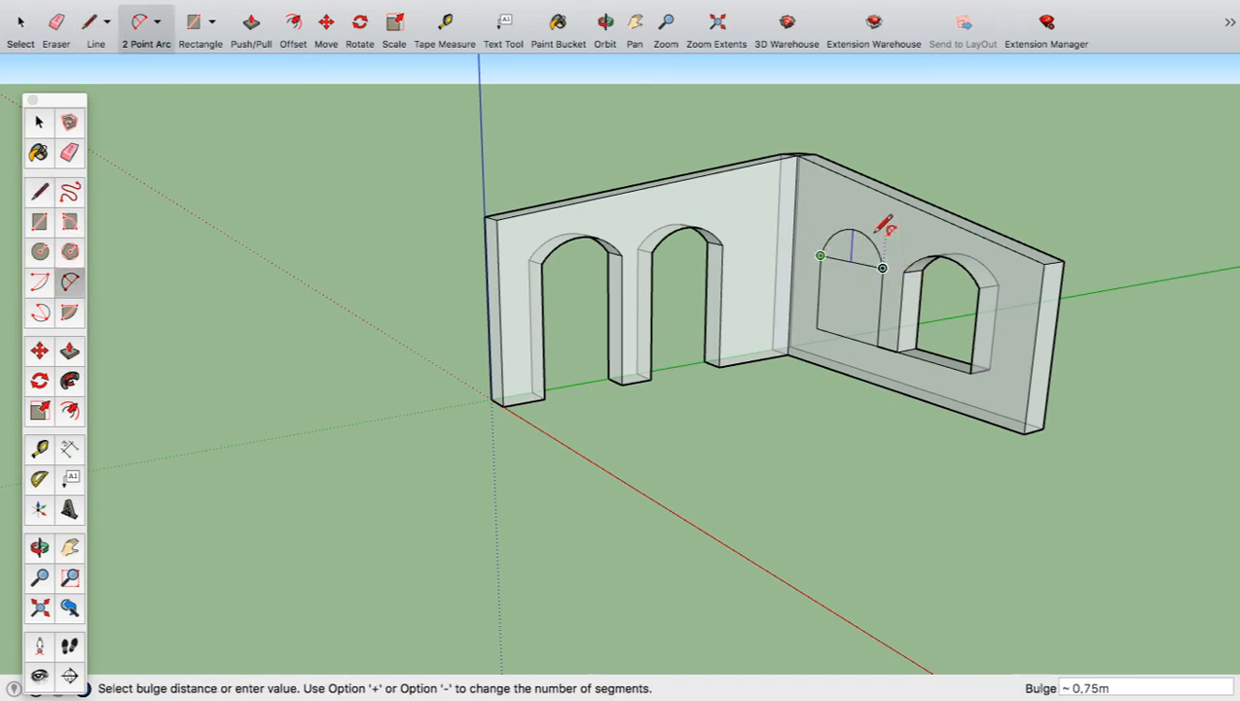
pyautogui.write('0.')
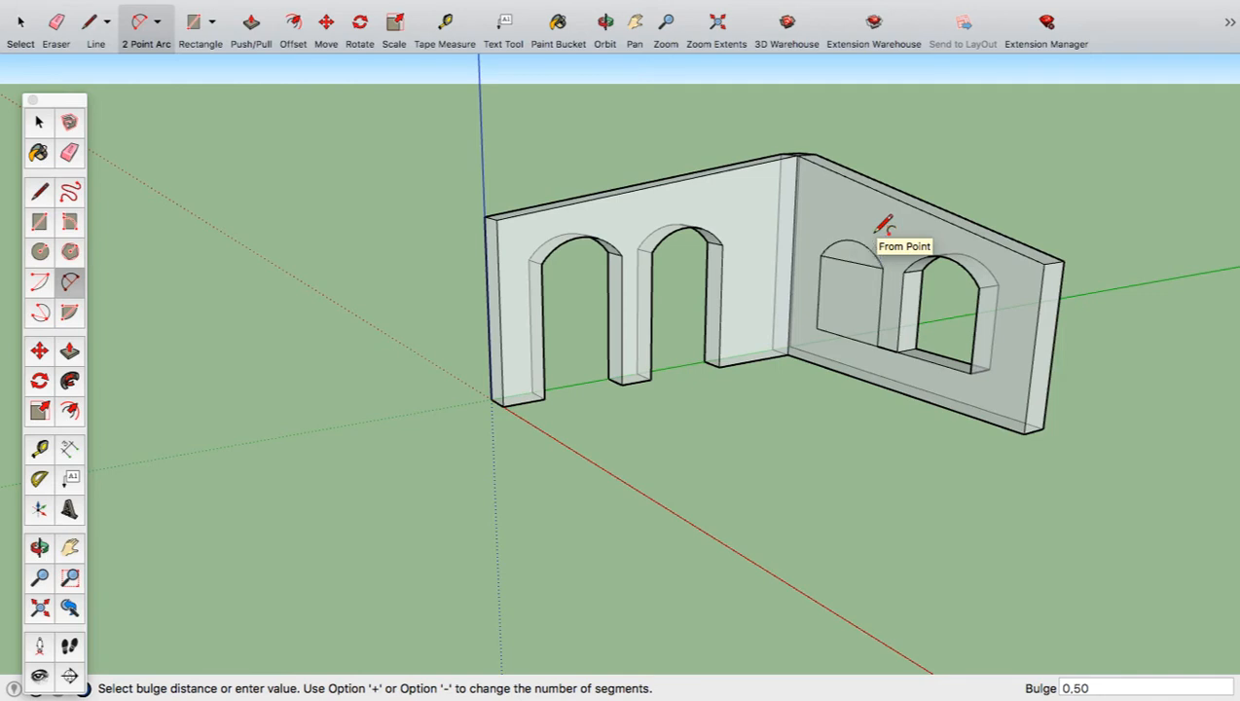
pyautogui.press('Return')
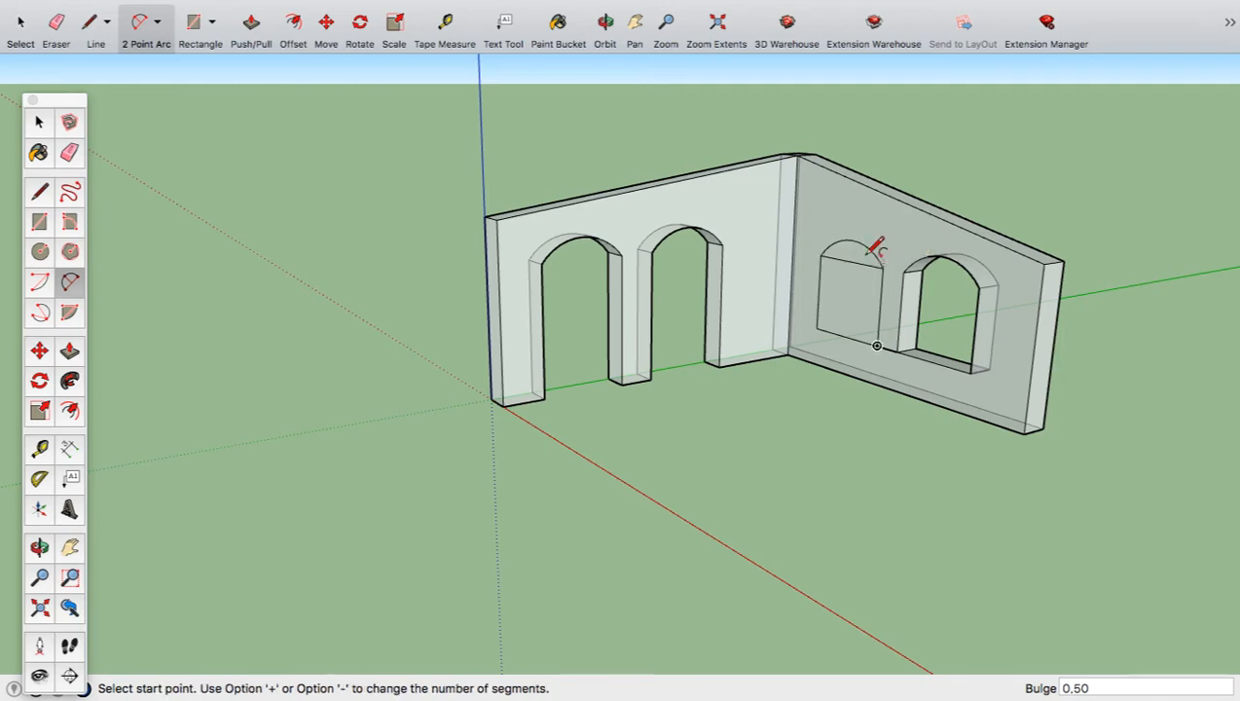
pyautogui.click(69, 152)
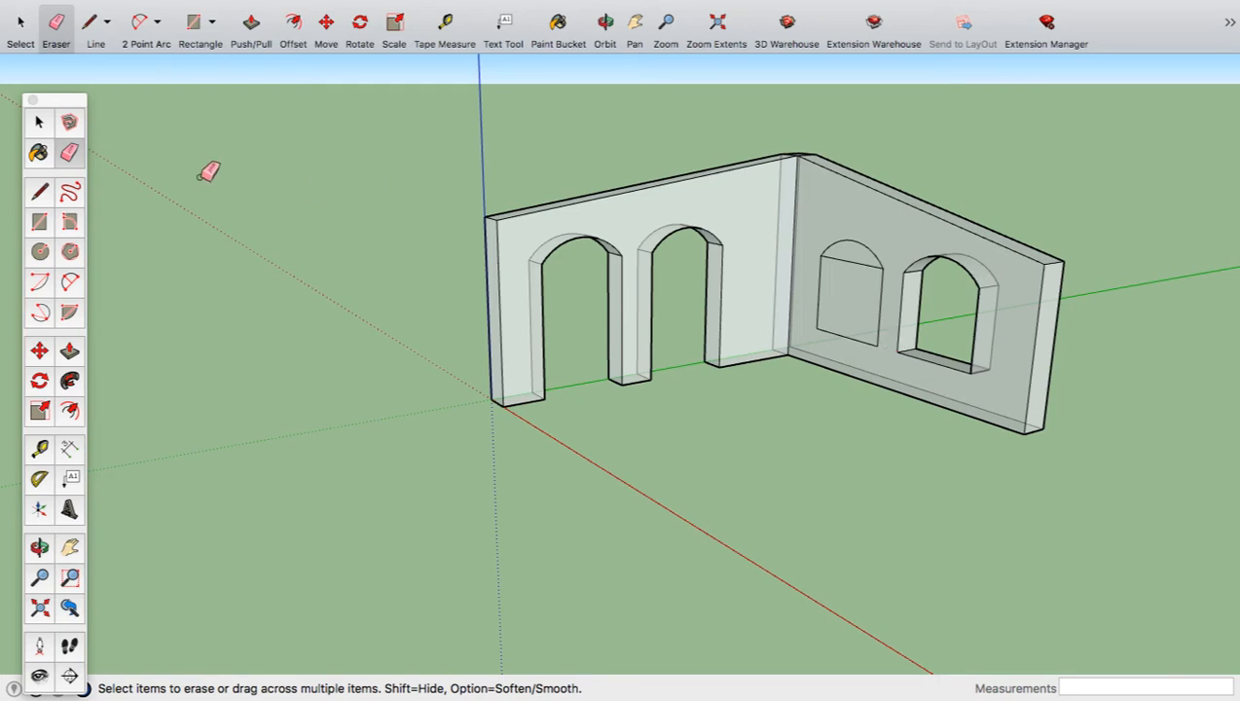
# - Push the second window's rectangular and arched faces 0.60 m through the wall
pyautogui.click(69, 351)
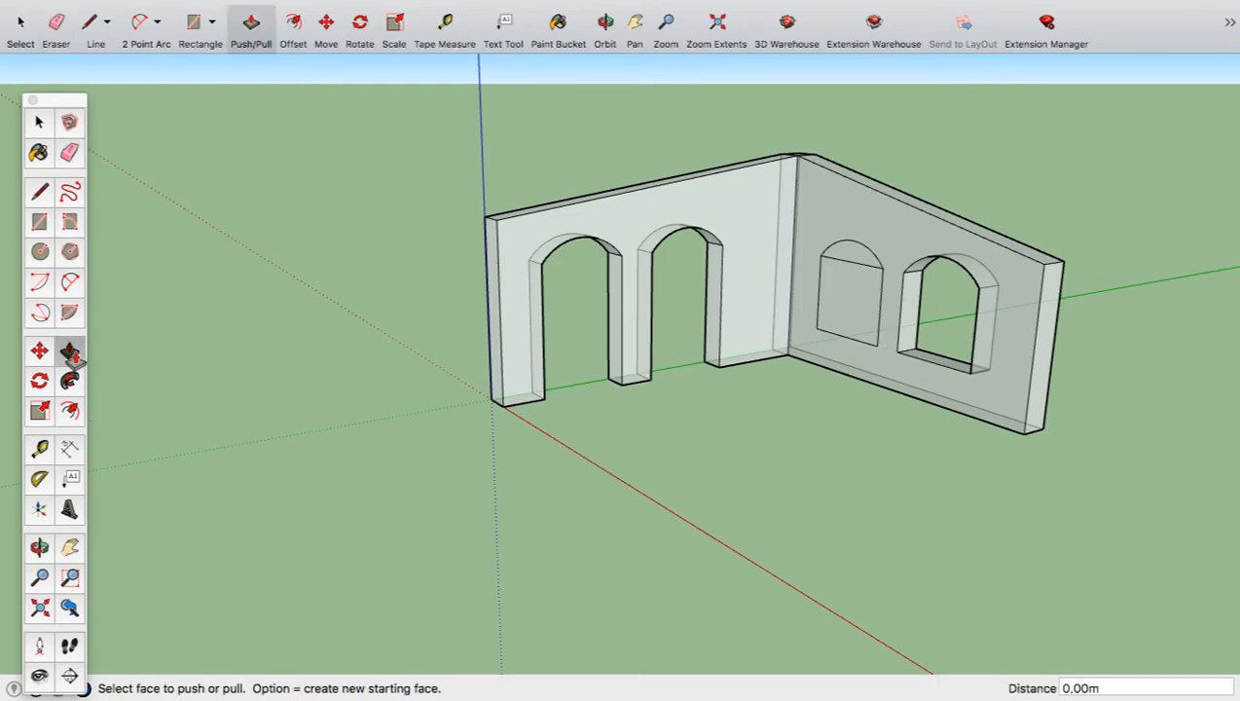
pyautogui.click(877, 299)
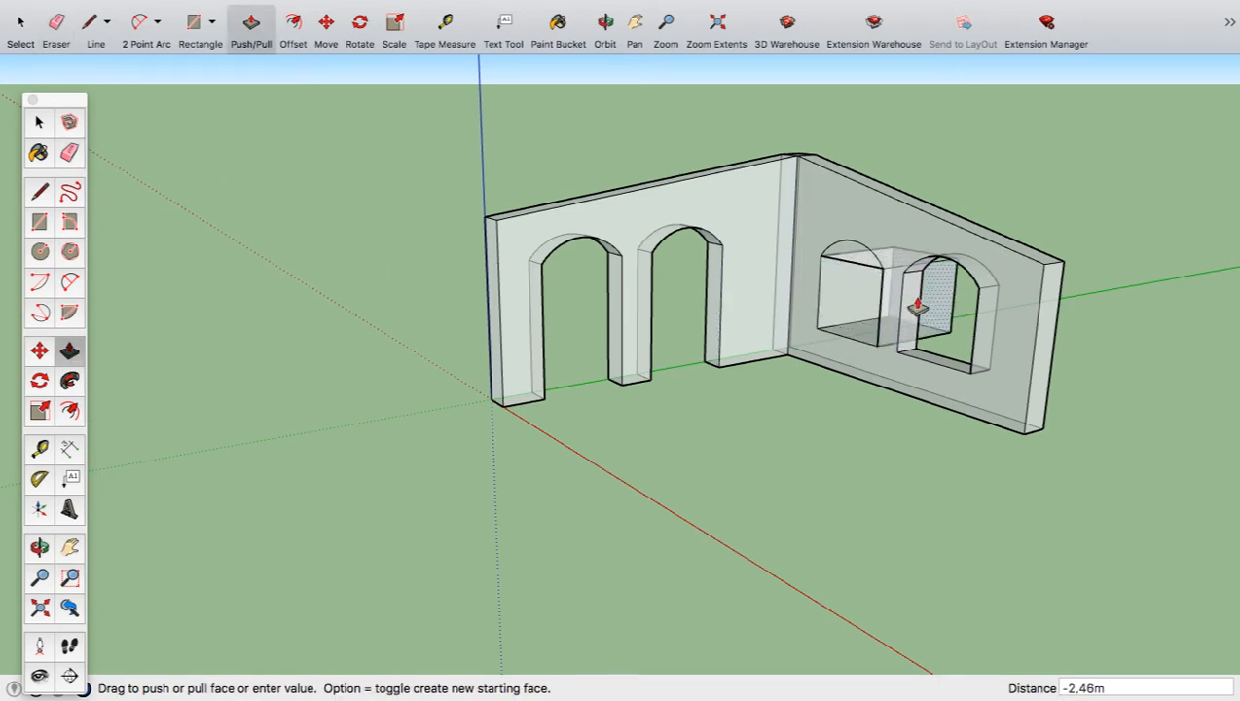
pyautogui.click(916, 356)
pyautogui.click(866, 279)
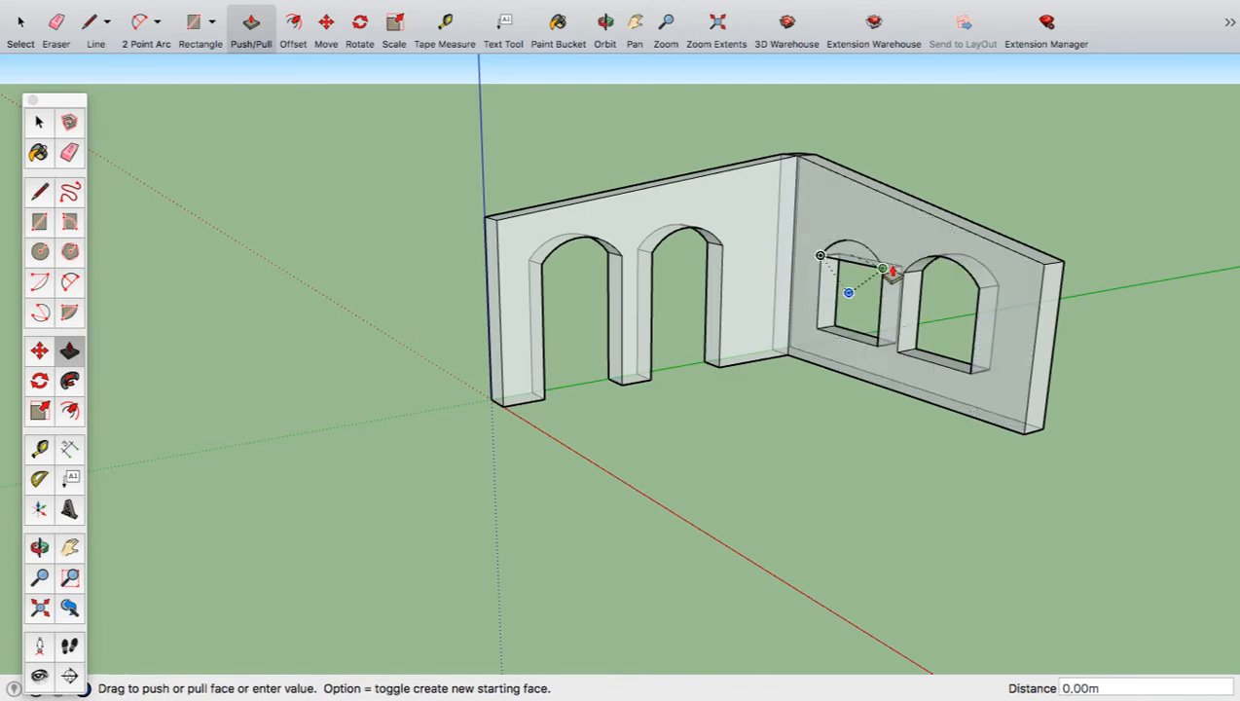
pyautogui.click(900, 277)
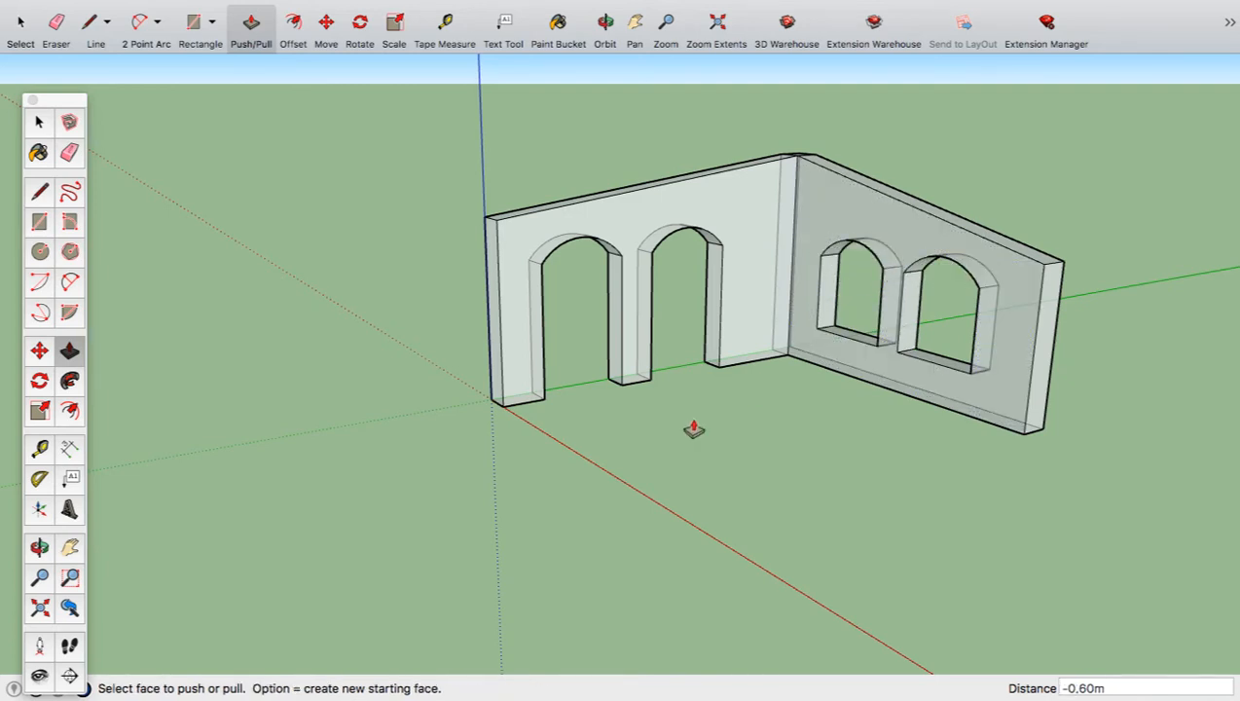
# - Draw a 5.06 m ground line parallel to the green axis from the second wall's inner lower corner at its free end
pyautogui.moveTo(784, 387); pyautogui.dragTo(896, 427, button='middle')
pyautogui.scroll(5, 974, 382)
pyautogui.moveTo(991, 385); pyautogui.dragTo(1013, 365, button='middle')
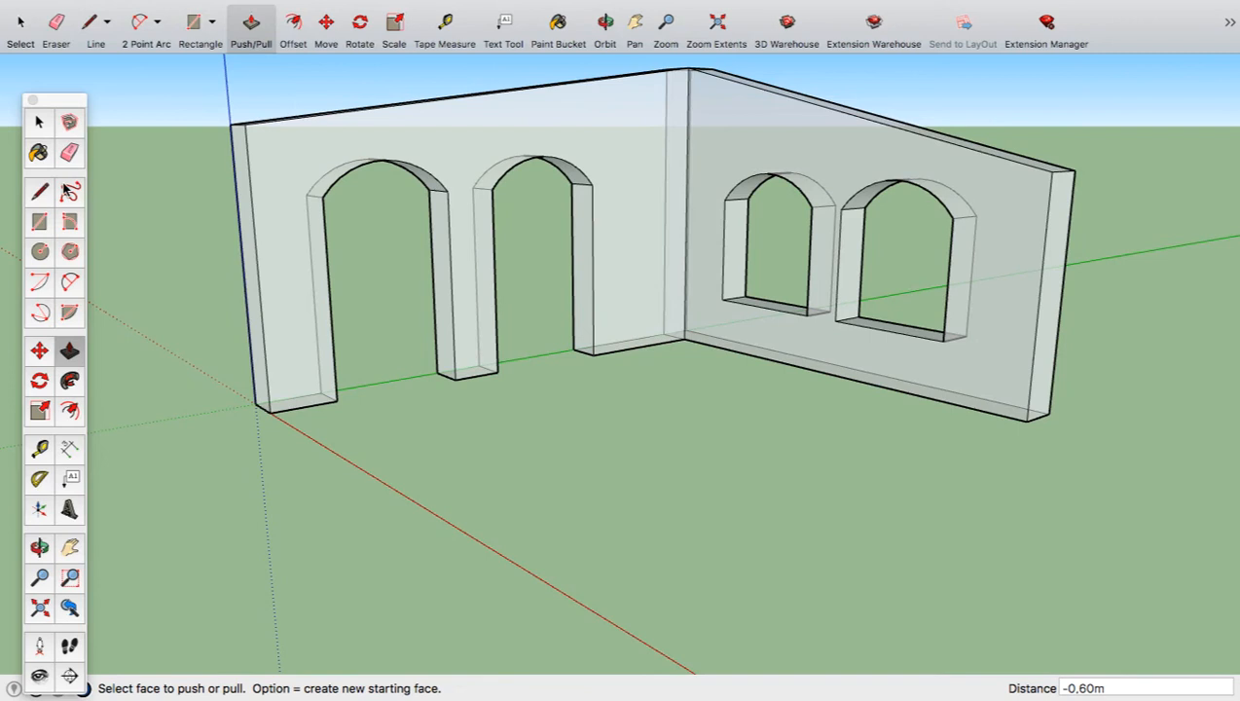
pyautogui.click(39, 191)
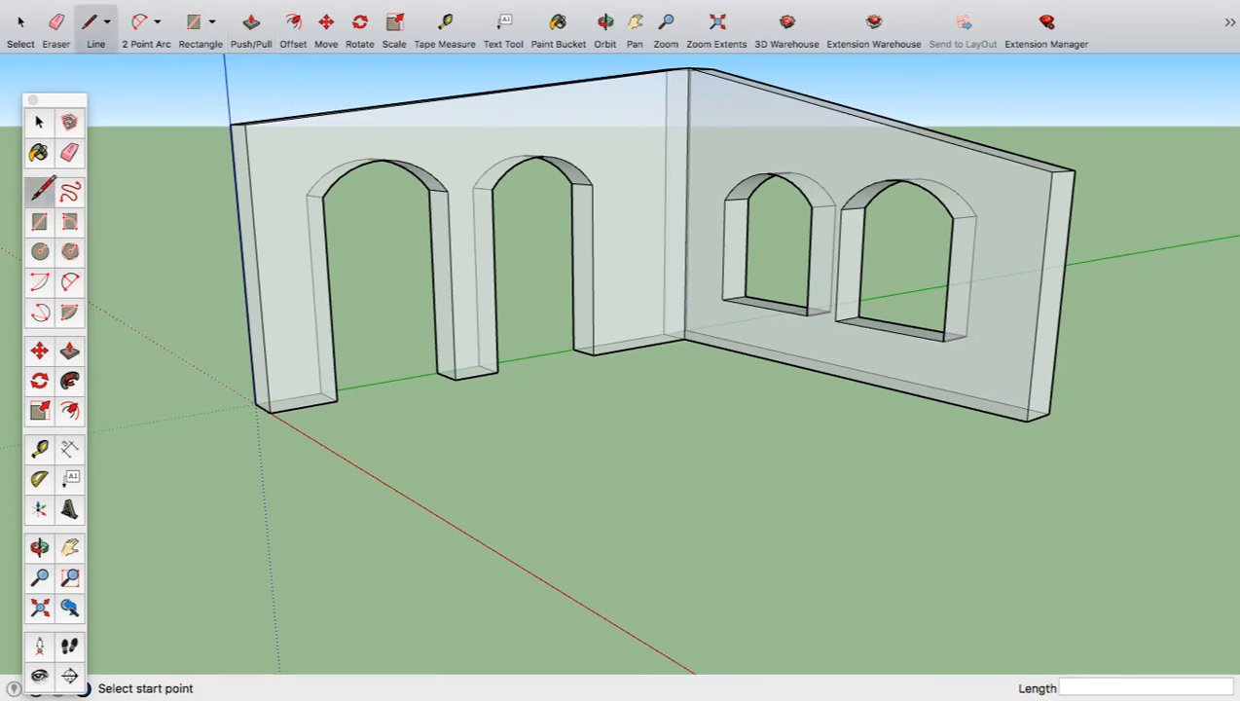
pyautogui.click(1027, 421)
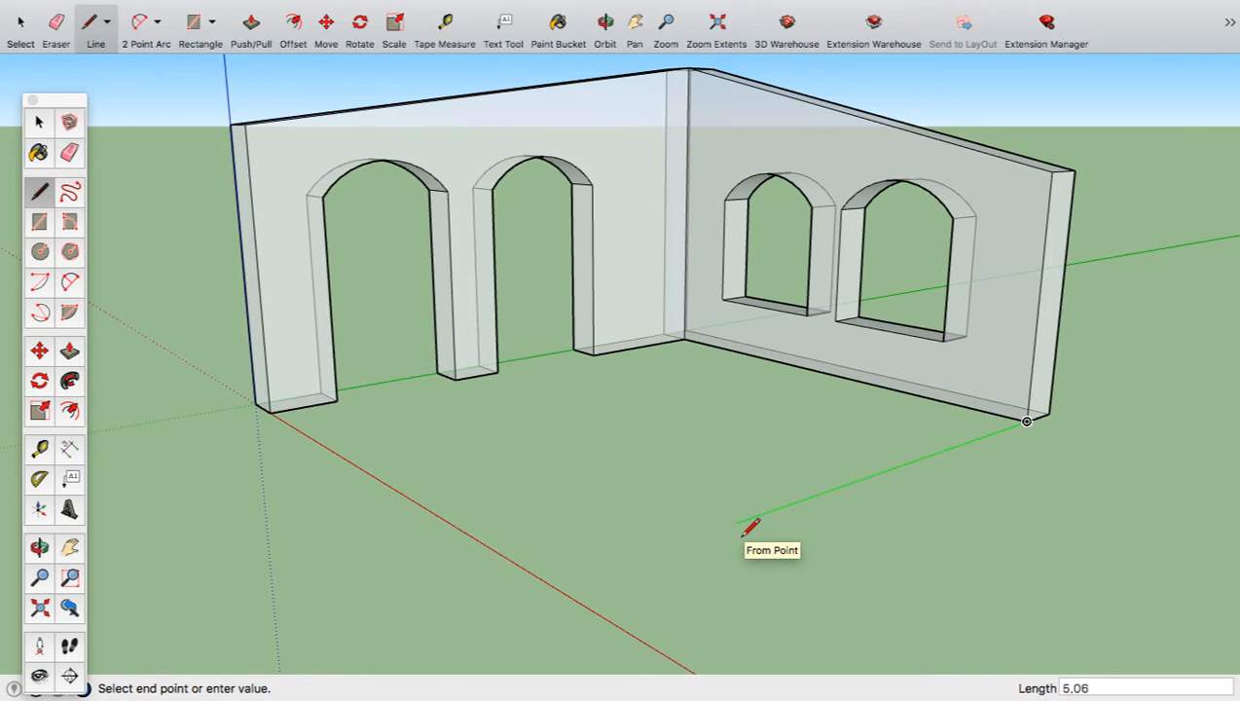
pyautogui.press('Return')
pyautogui.press('Escape')
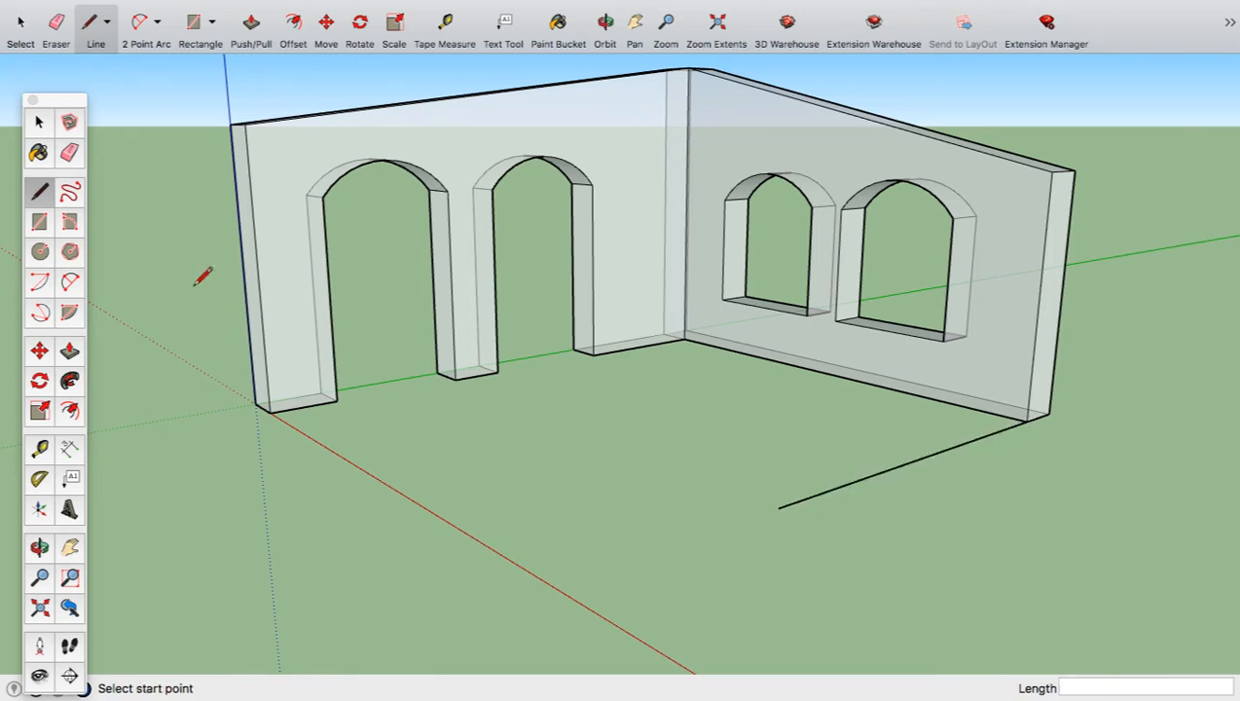
# - Draw a 1.00 m by 1.00 m rectangle on the ground, starting at the free end of the 5.06 m line
pyautogui.click(40, 222)
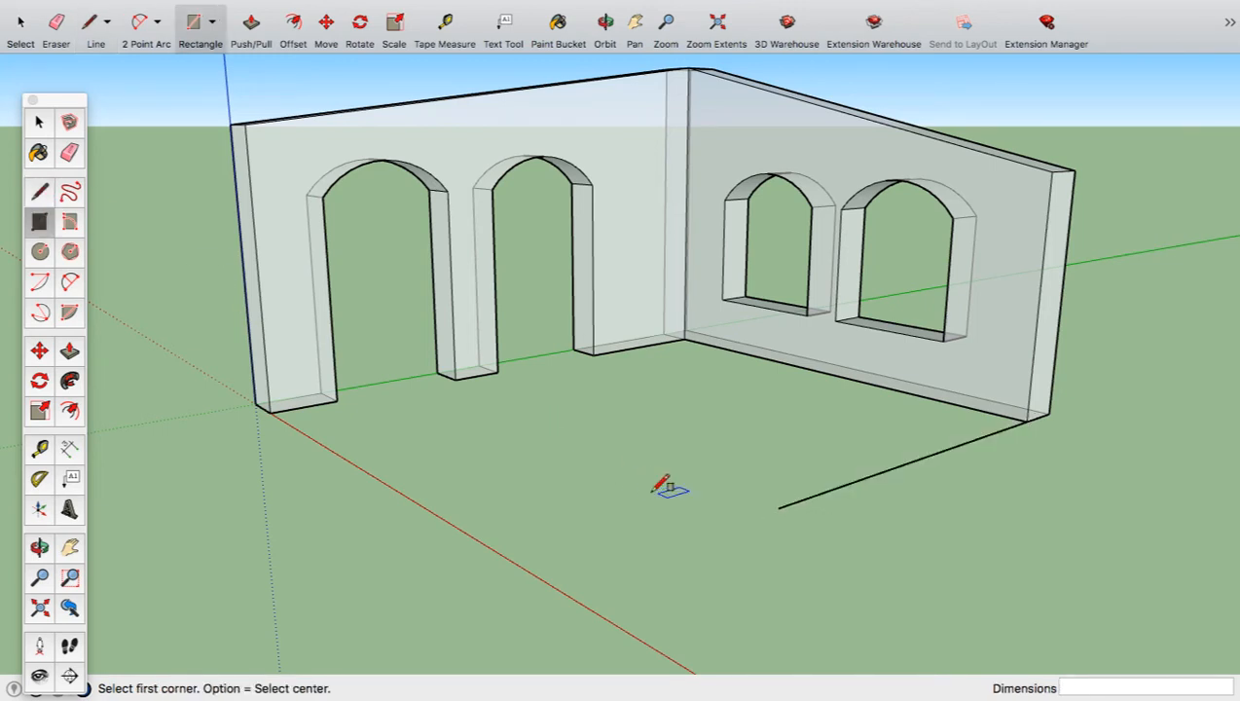
pyautogui.click(779, 507)
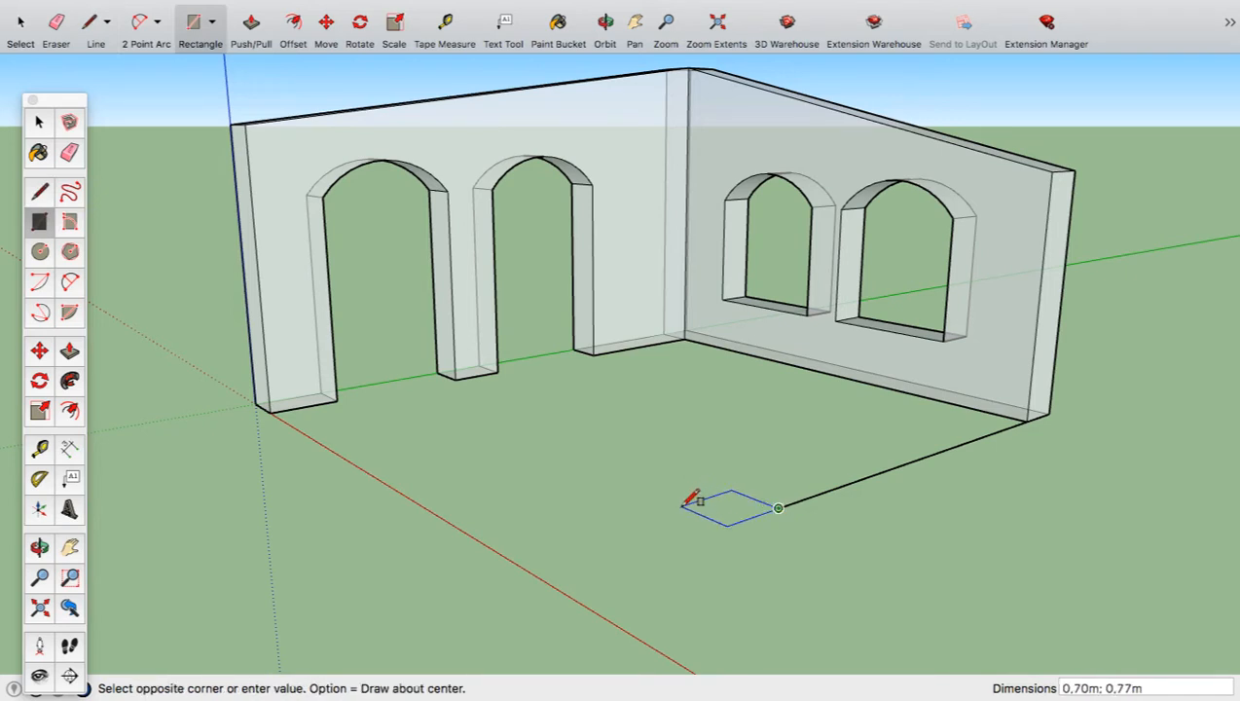
pyautogui.write('1')
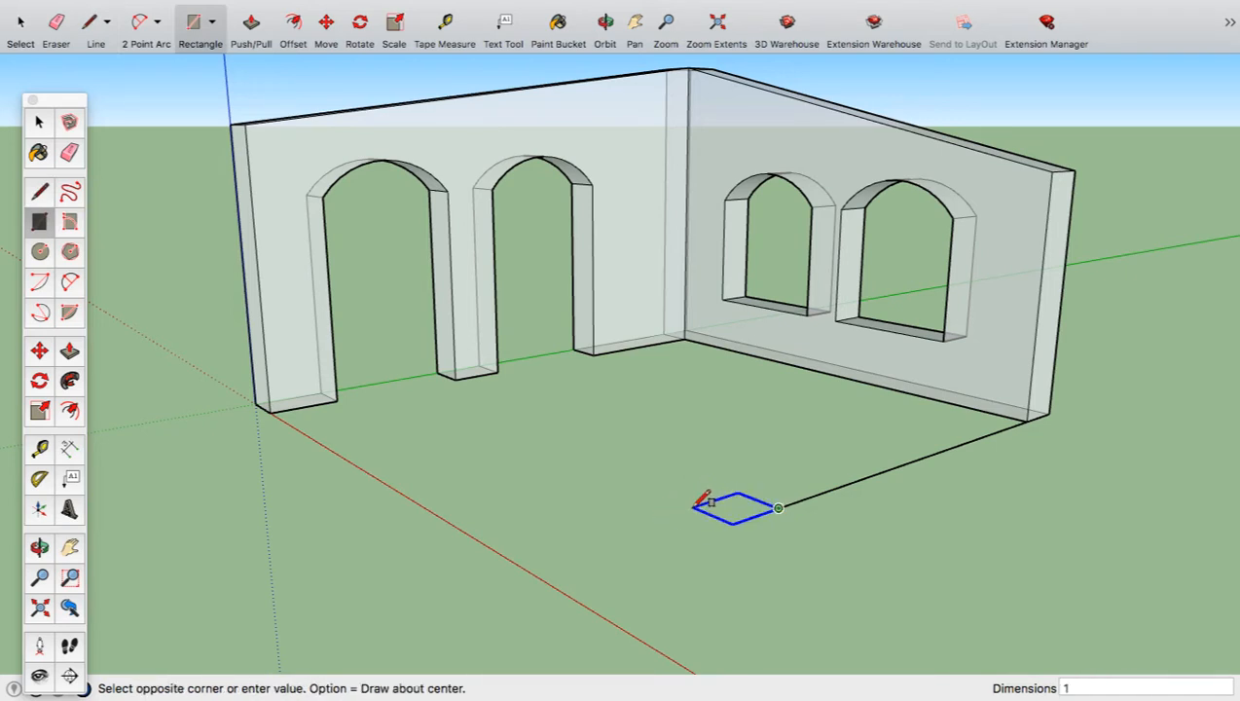
pyautogui.write(',00')
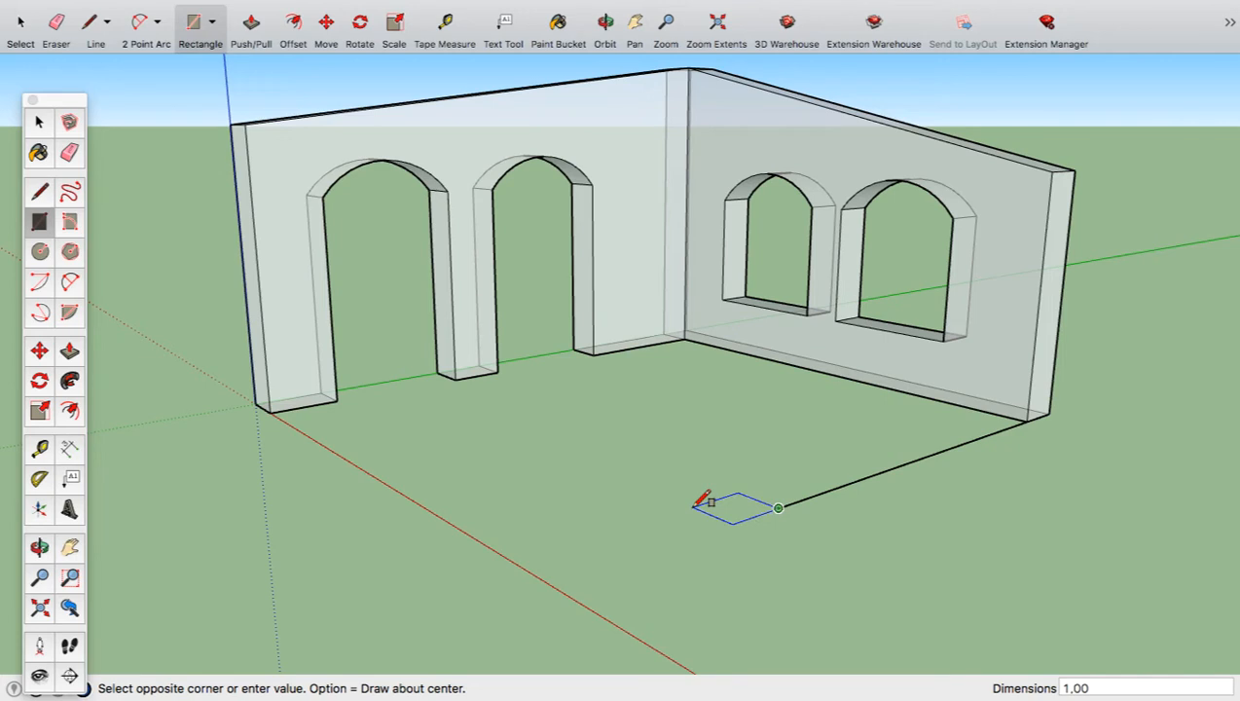
pyautogui.write(';1.00')
pyautogui.press('Return')
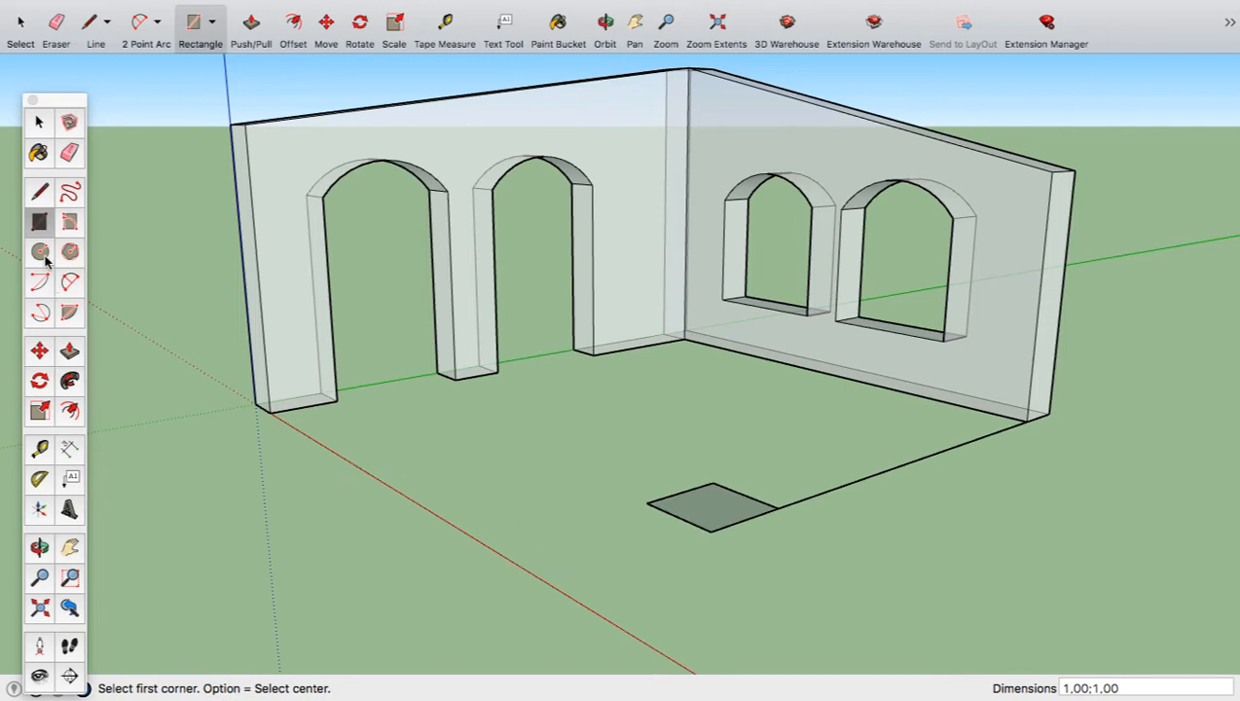
# - Push/Pull the square base on the ground up to a height of 0.30 m
pyautogui.click(69, 350)
pyautogui.click(715, 512)
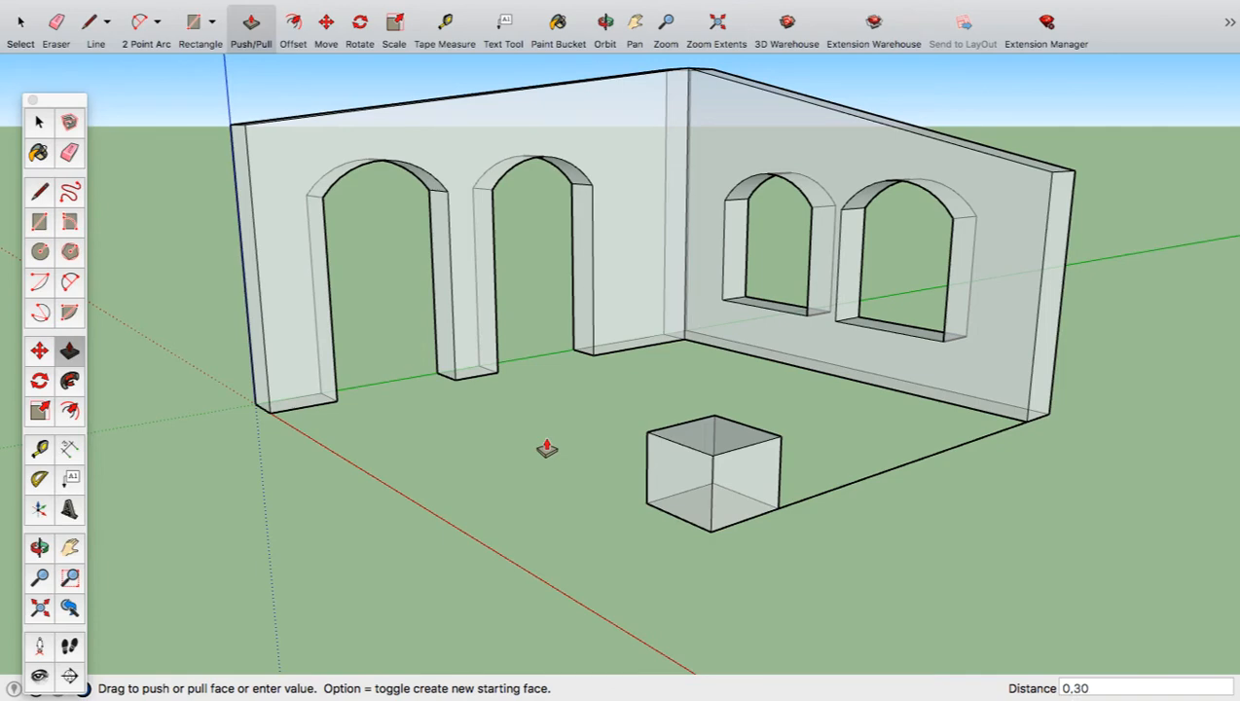
pyautogui.press('Return')
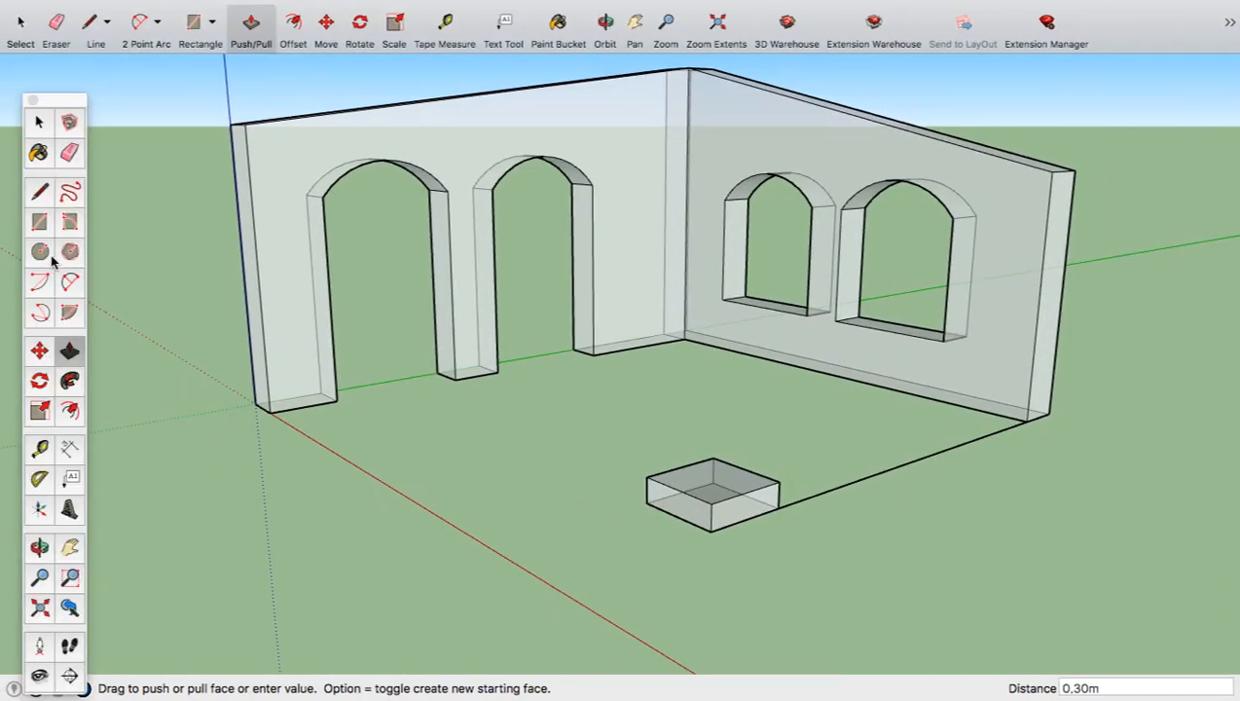
# - Turn off the X-ray face style so the model's faces display as opaque
pyautogui.click(40, 251)
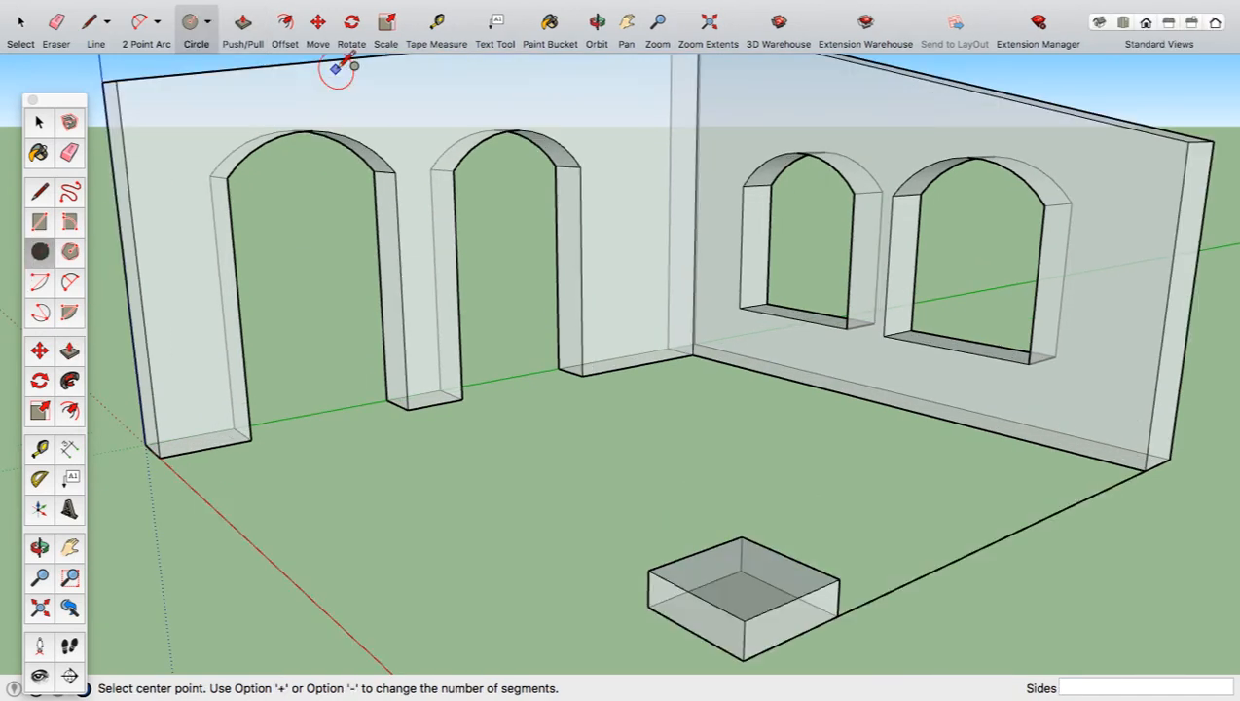
pyautogui.click(266, 10)
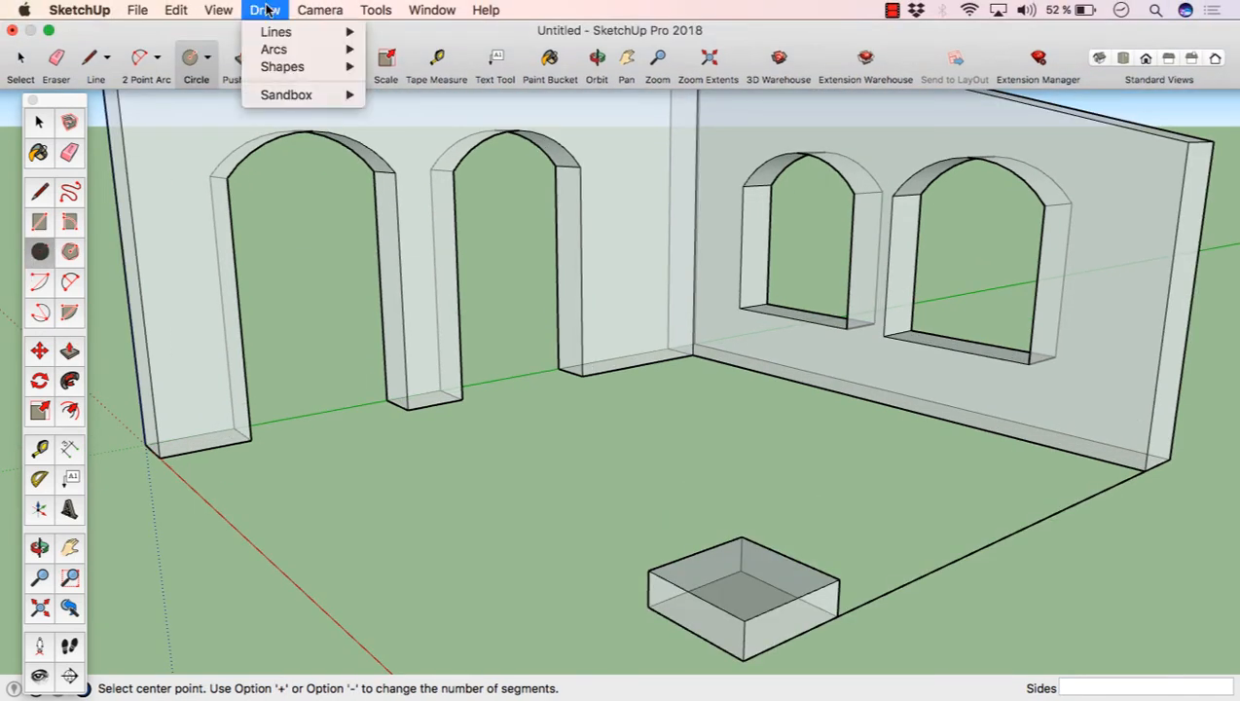
pyautogui.moveTo(220, 10)
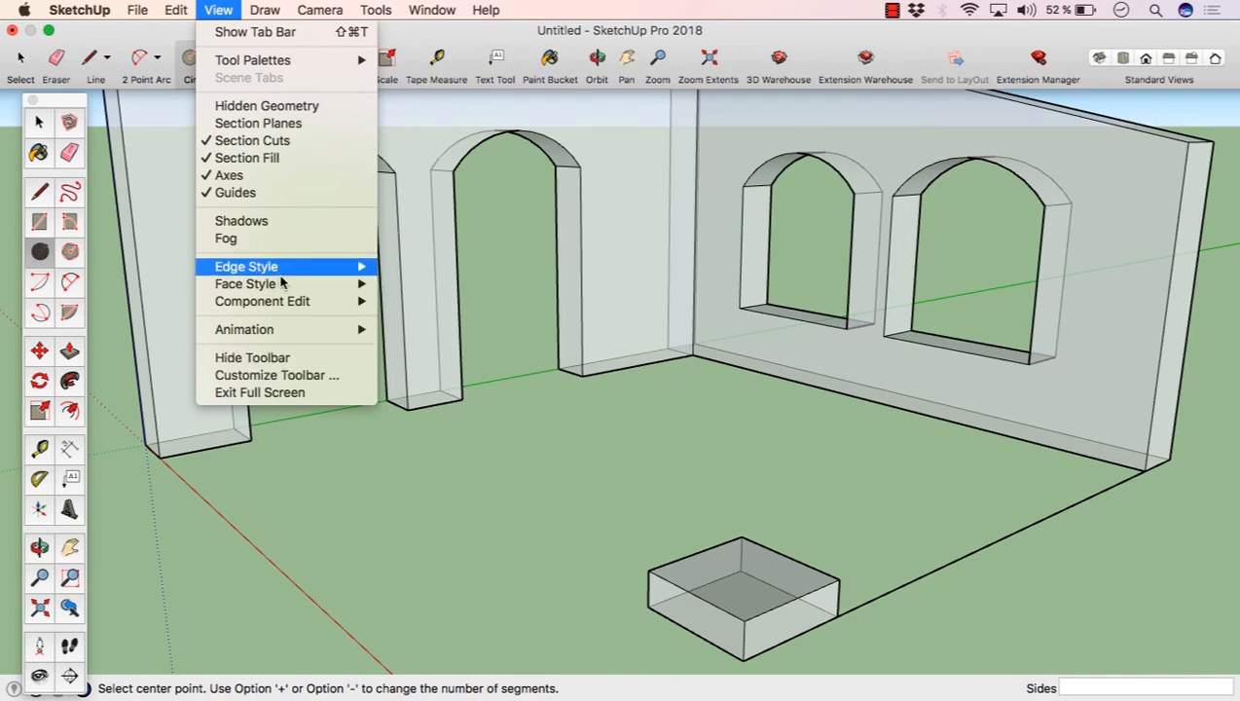
pyautogui.moveTo(278, 292)
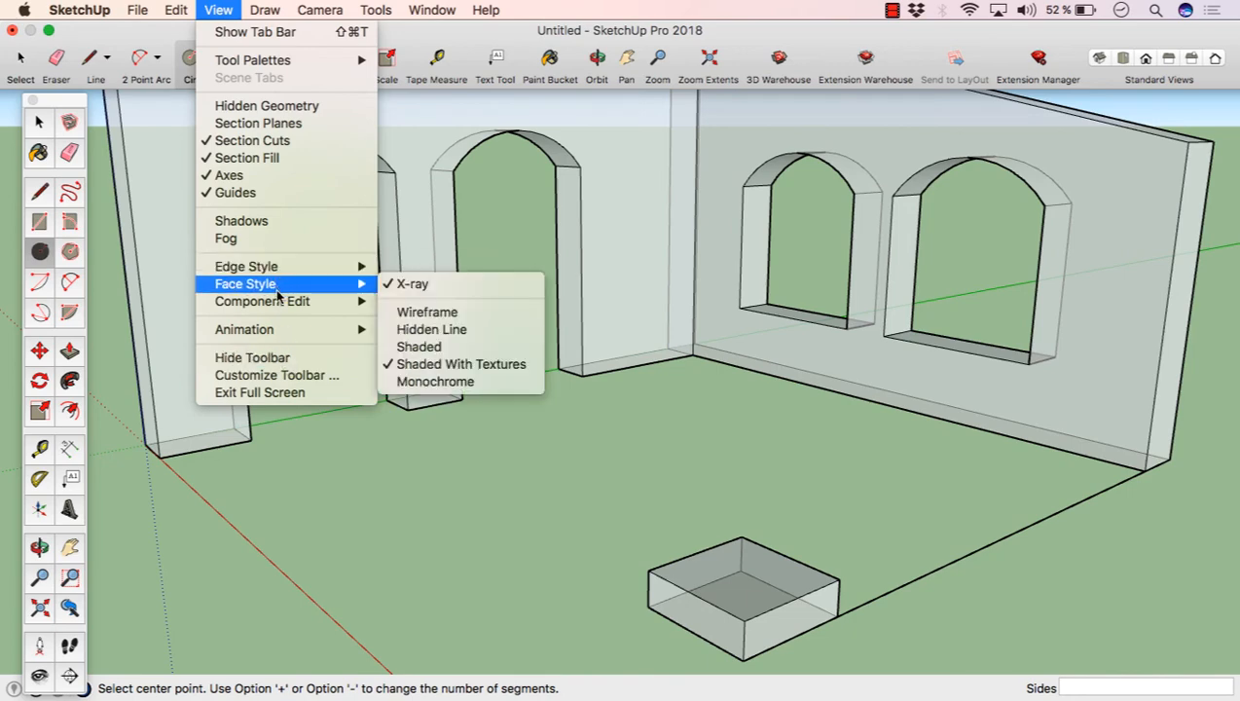
pyautogui.click(414, 284)
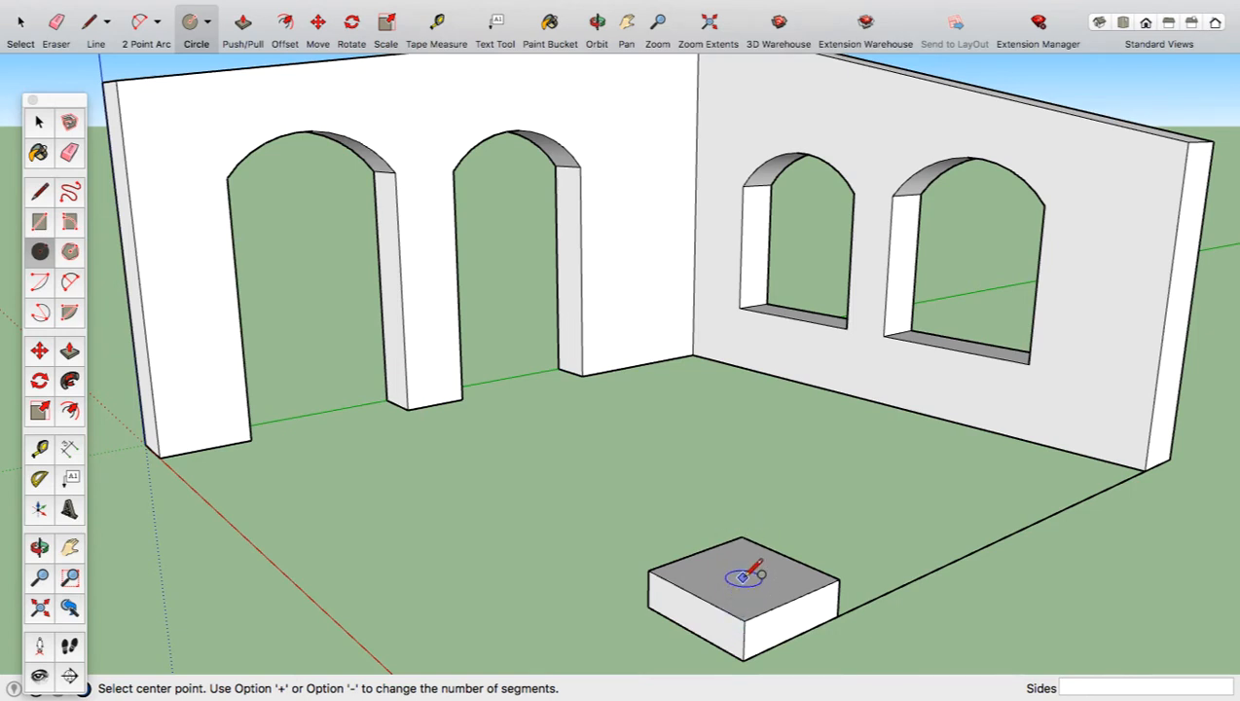
# - Draw both diagonals across the top face of the square base, from corner to opposite corner
pyautogui.click(39, 190)
pyautogui.click(649, 574)
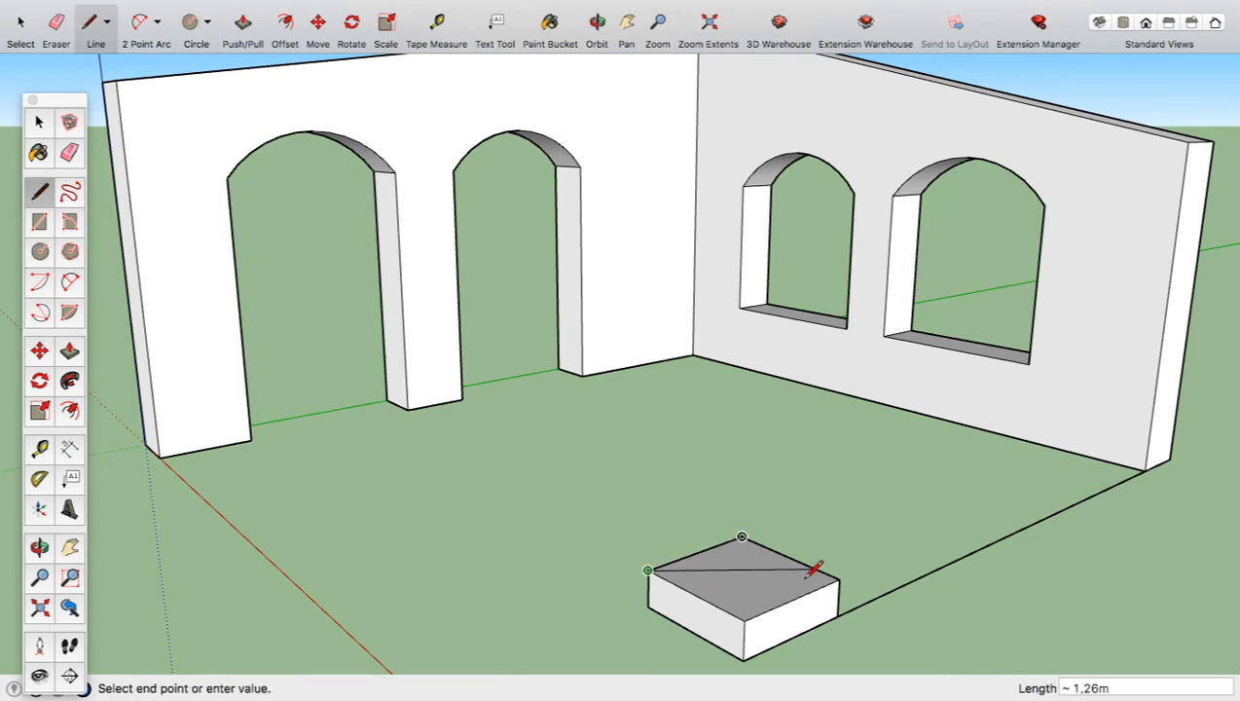
pyautogui.click(839, 581)
pyautogui.click(745, 620)
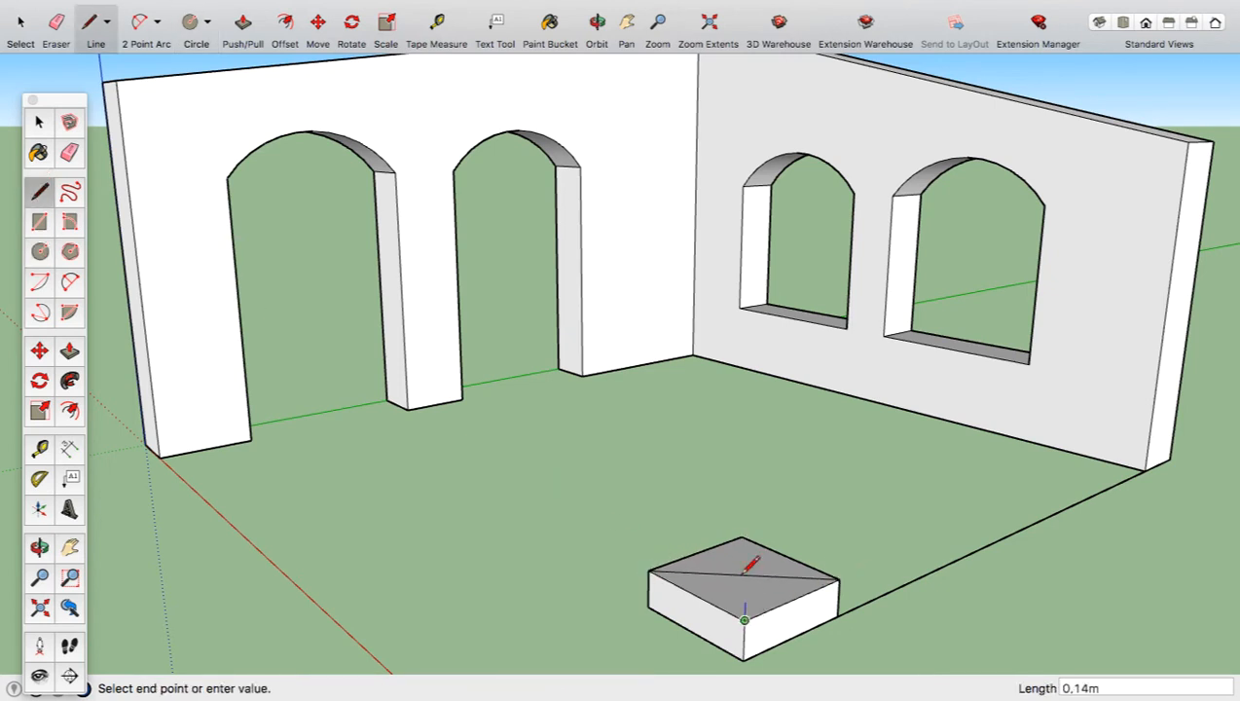
pyautogui.click(742, 537)
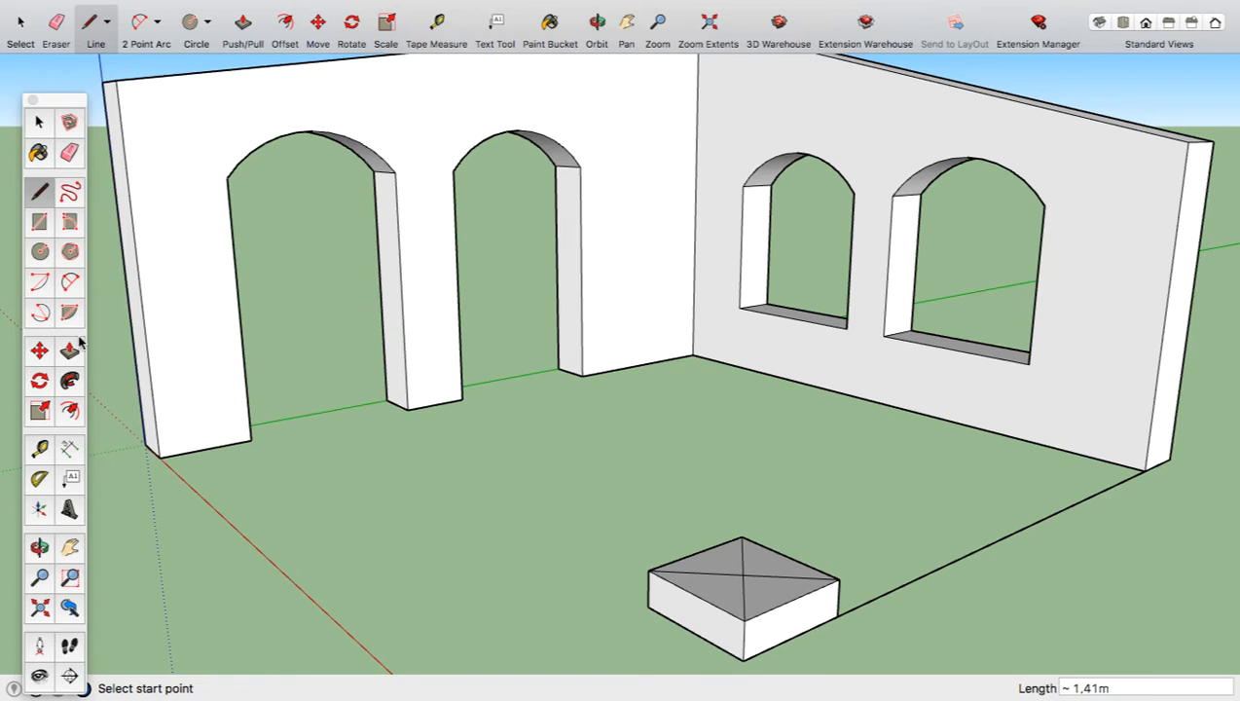
# - Draw a circle with a 0.40 m radius on the base's top face, centred where the diagonals cross
pyautogui.click(39, 251)
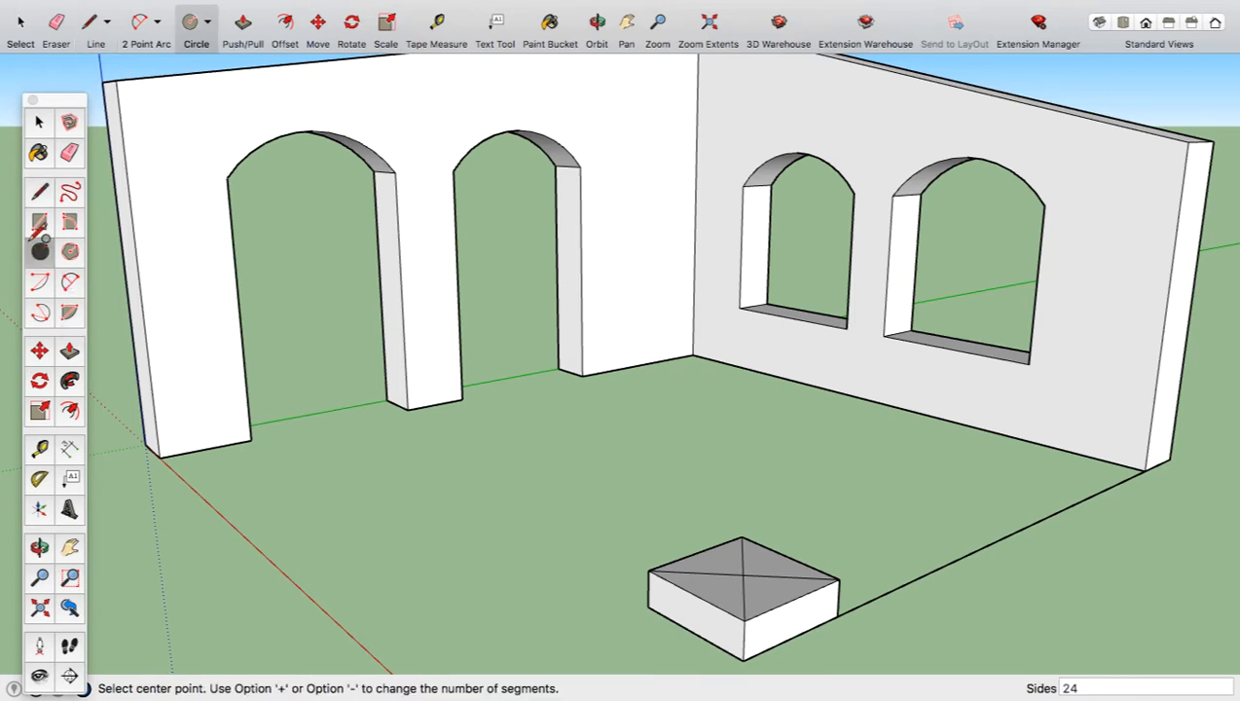
pyautogui.click(742, 574)
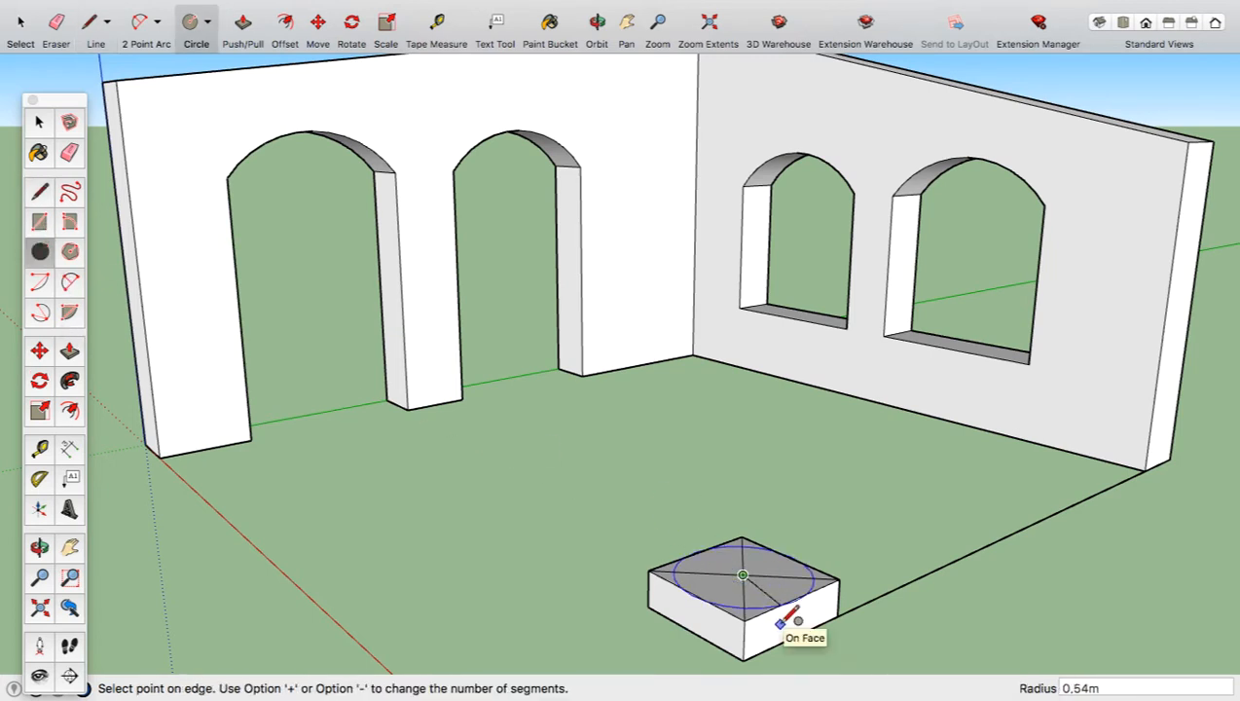
pyautogui.click(782, 621)
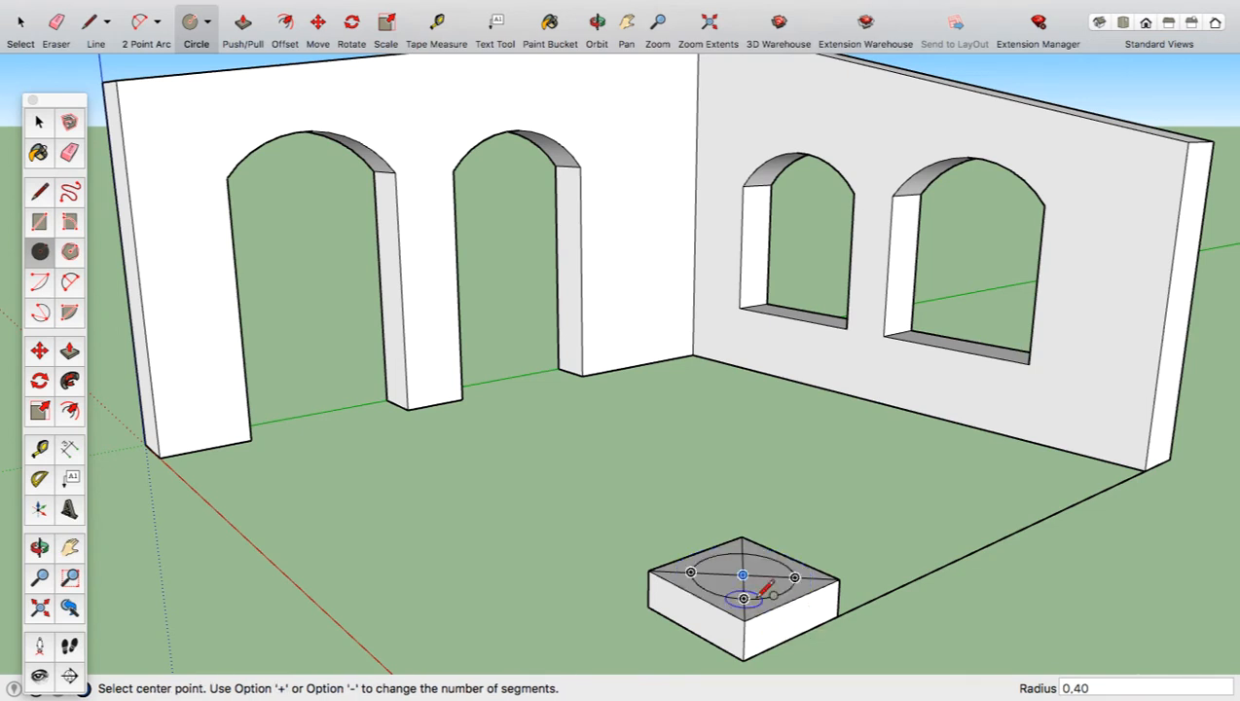
# - Erase the diagonal segments inside and outside the circle on the base's top face
pyautogui.click(70, 152)
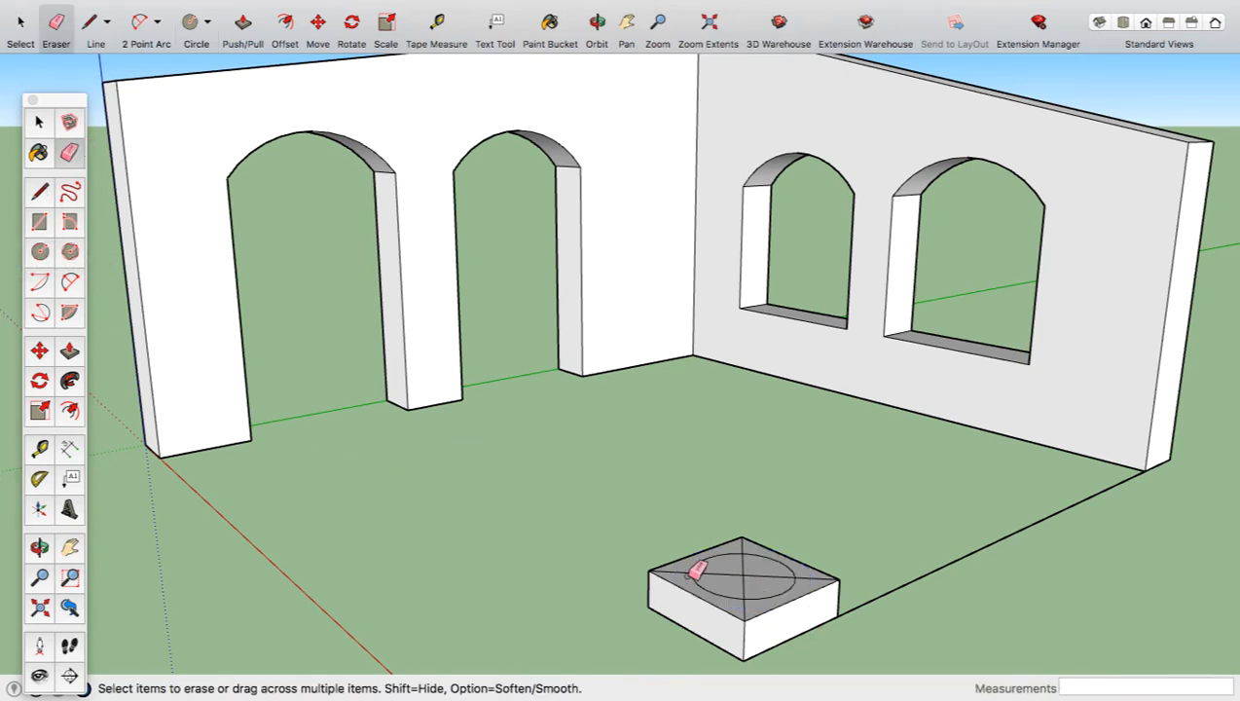
pyautogui.click(758, 574)
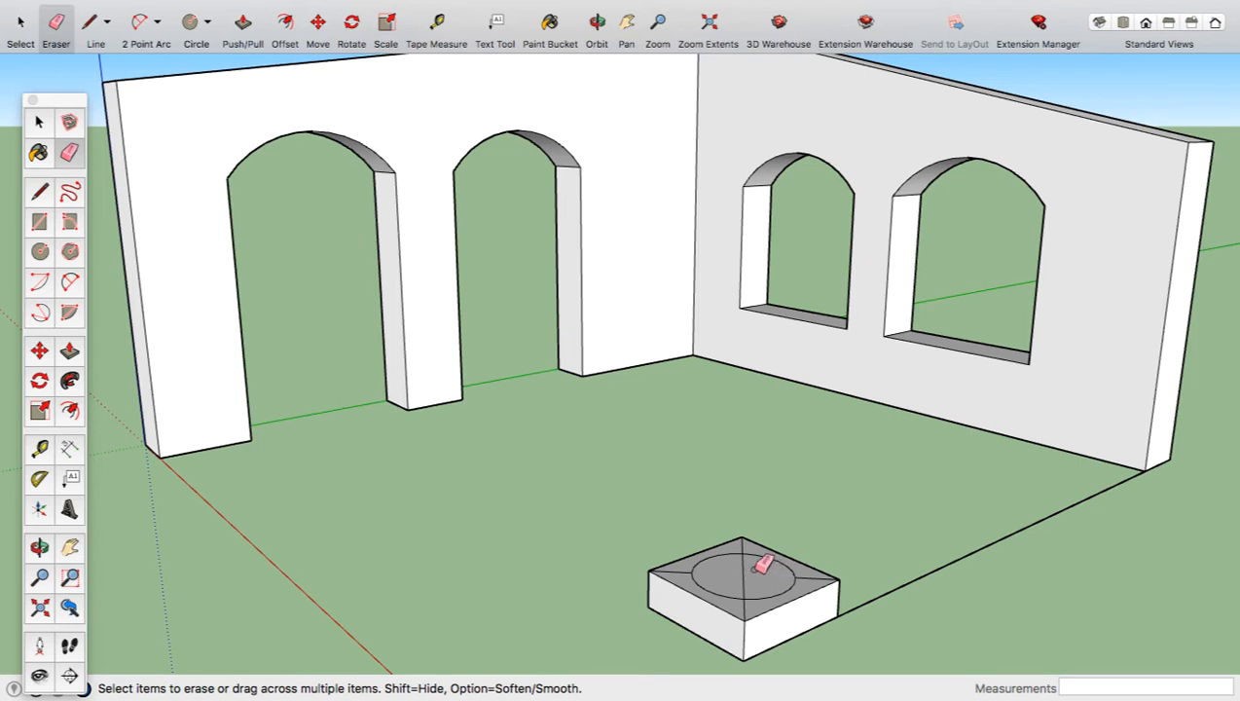
pyautogui.click(748, 569)
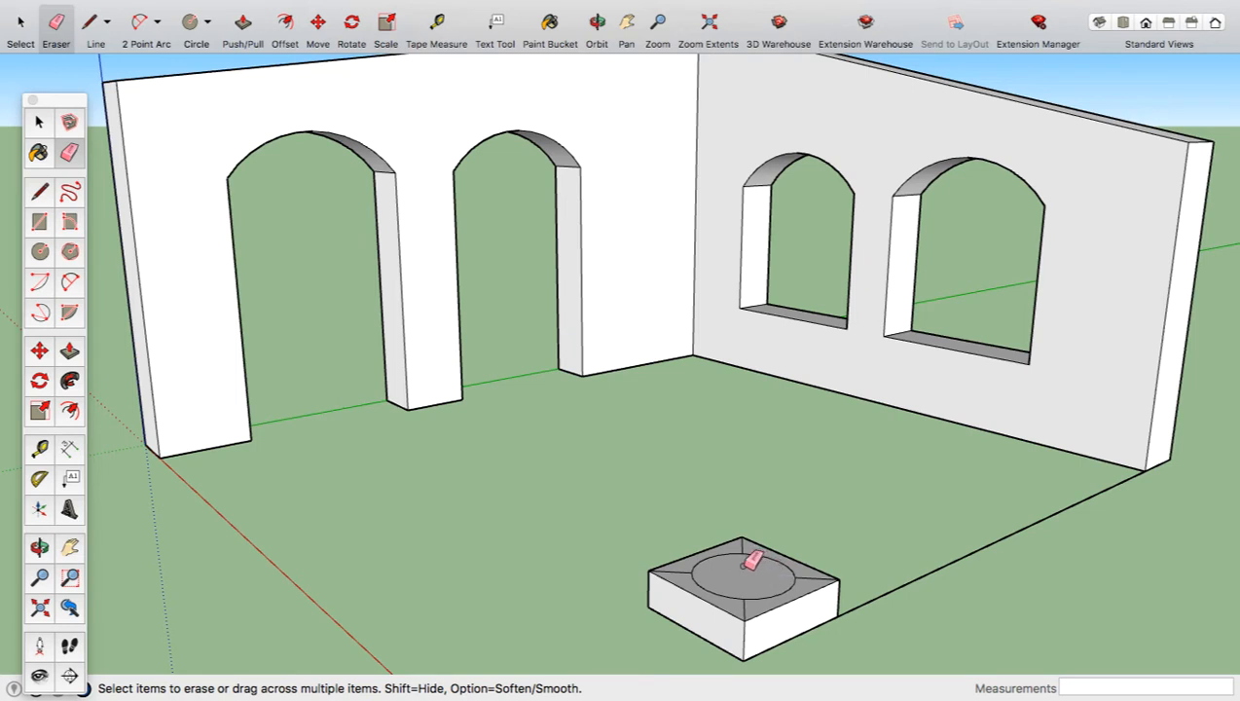
pyautogui.click(674, 569)
pyautogui.click(738, 545)
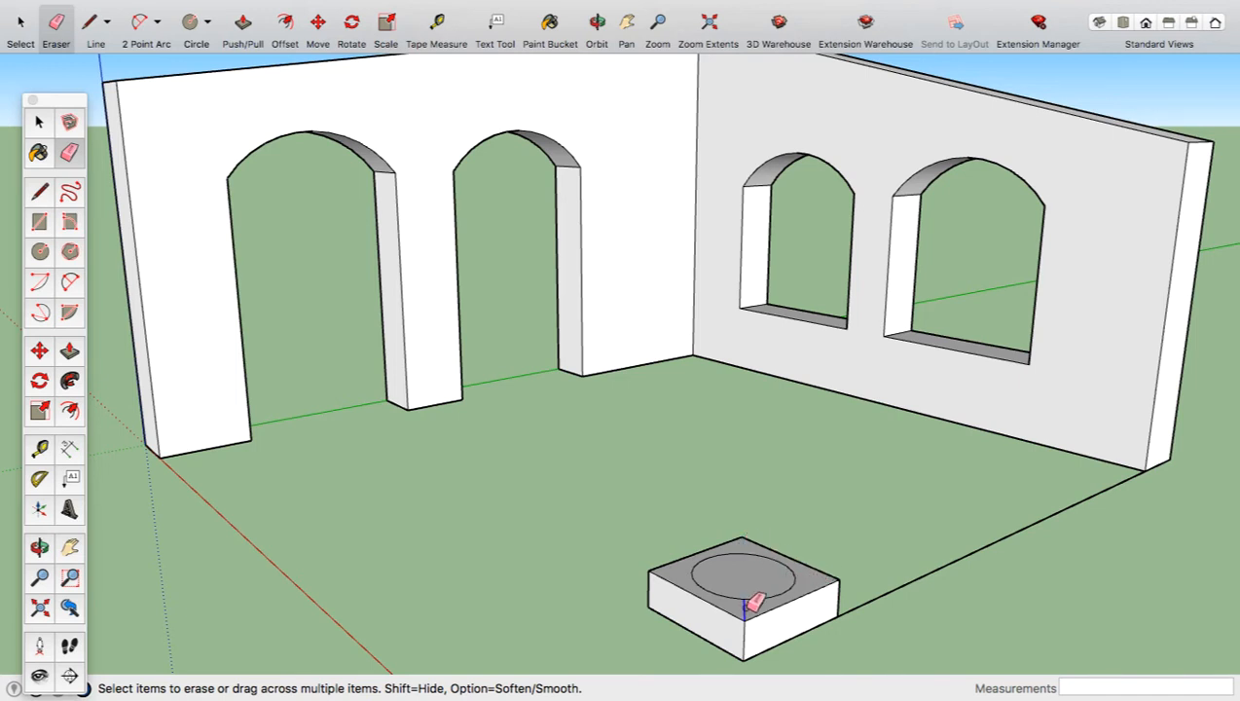
# - Push/Pull the circular face up 3.10 m to form a column on the base
pyautogui.click(68, 352)
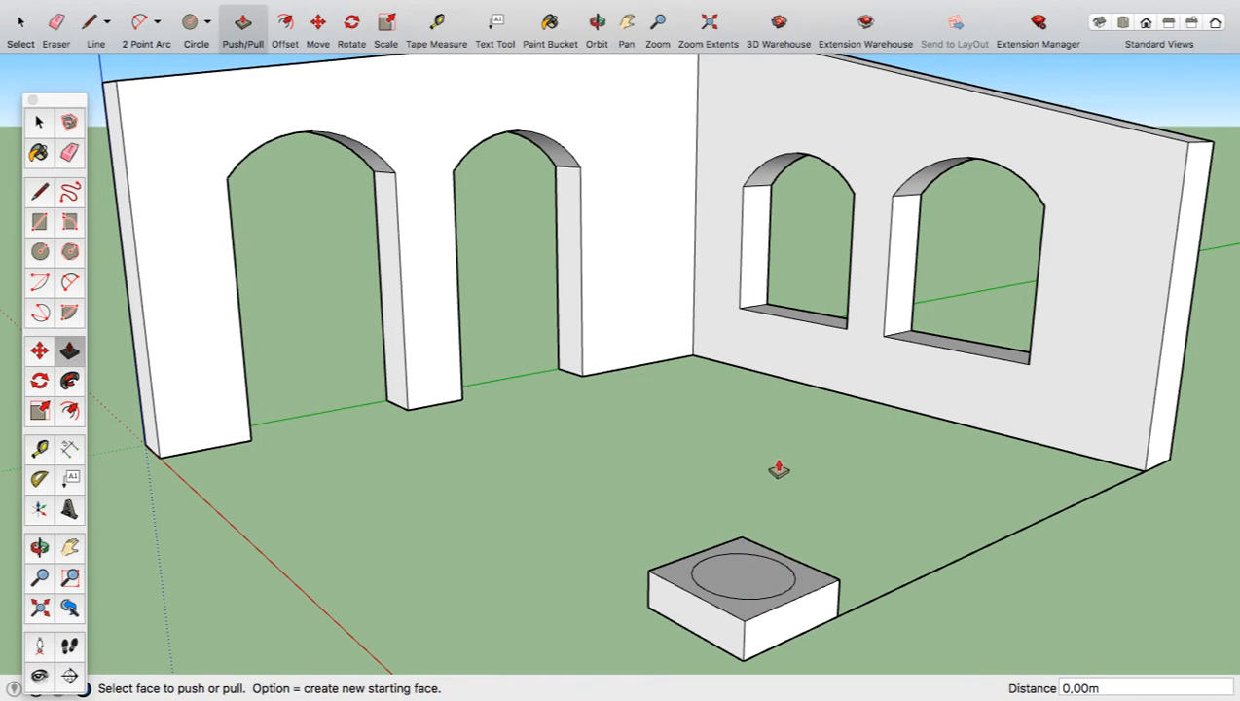
pyautogui.click(742, 581)
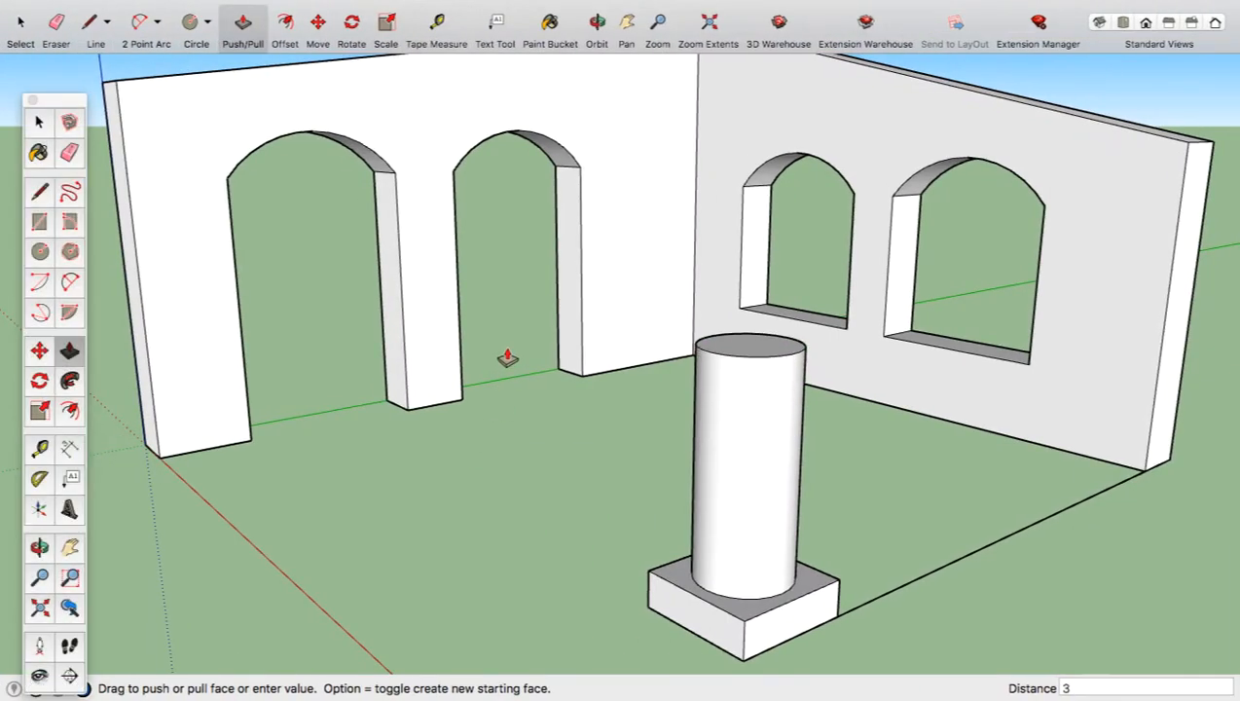
pyautogui.press('Return')
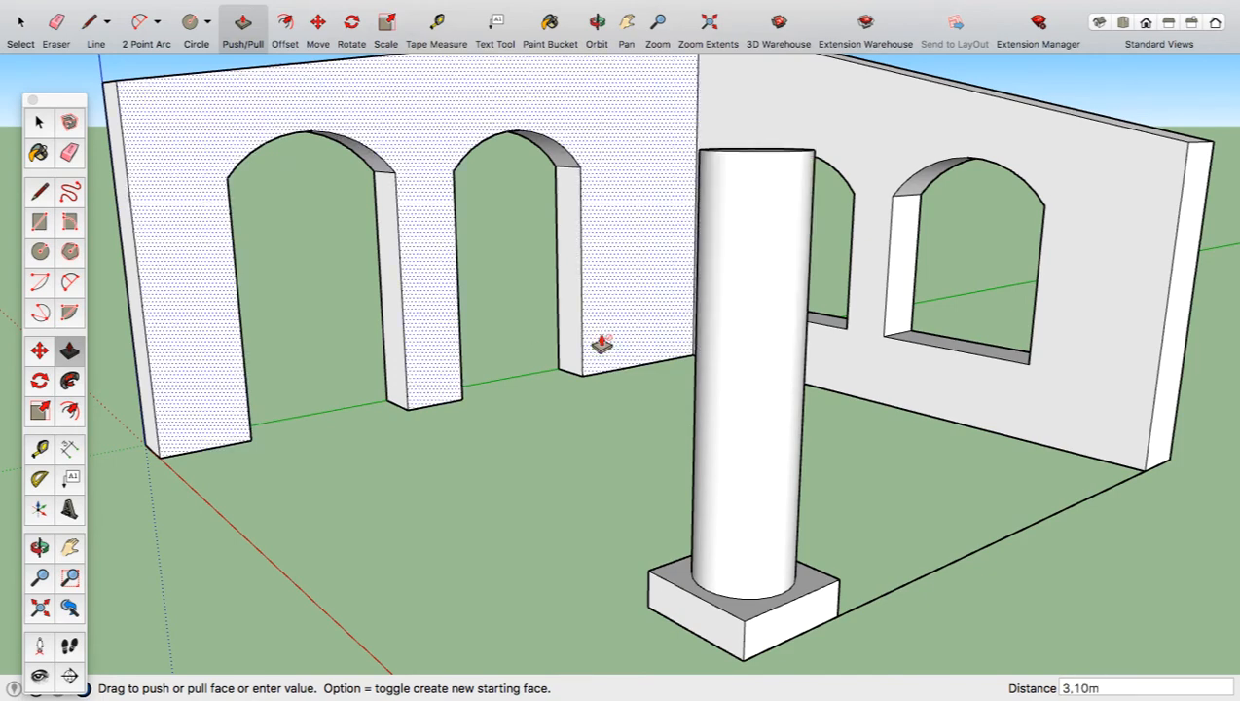
# - Erase the ground guide line between the column base and the window wall
pyautogui.scroll(-6, 793, 379)
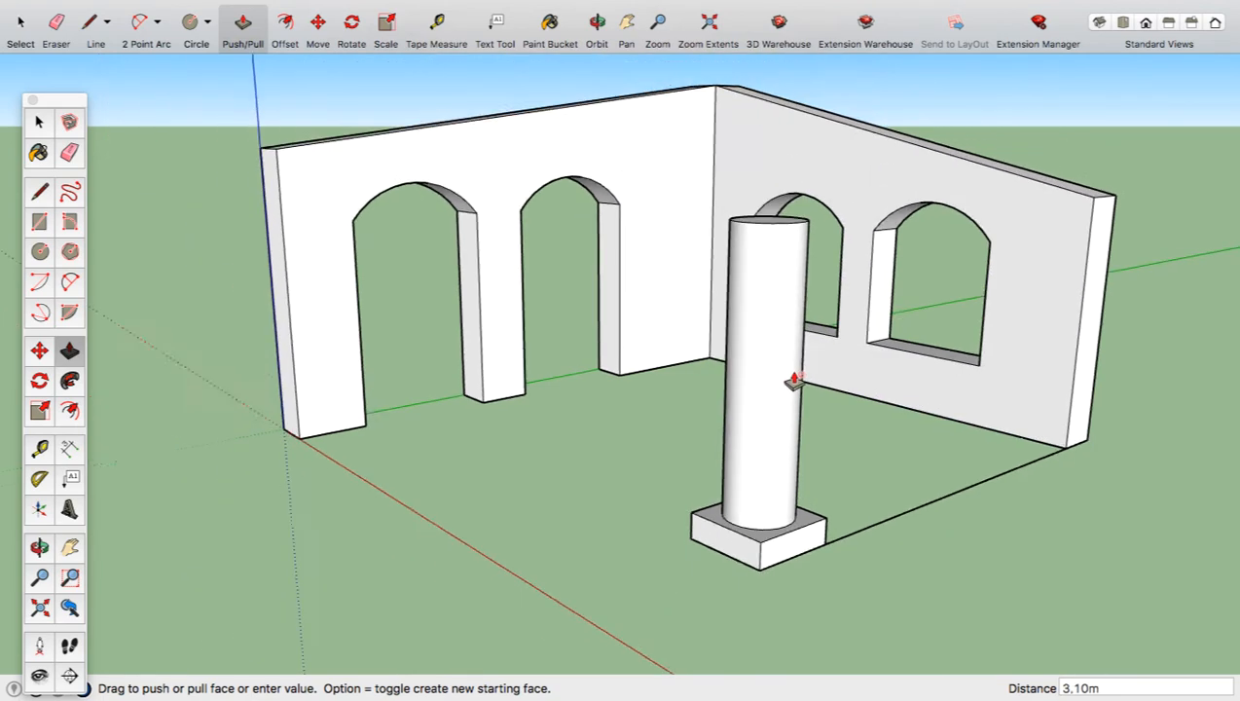
pyautogui.moveTo(812, 382)
pyautogui.mouseDown(button='middle')
pyautogui.moveTo(881, 471)
pyautogui.moveTo(991, 510)
pyautogui.moveTo(905, 487)
pyautogui.mouseUp(button='middle')
pyautogui.click(69, 152)
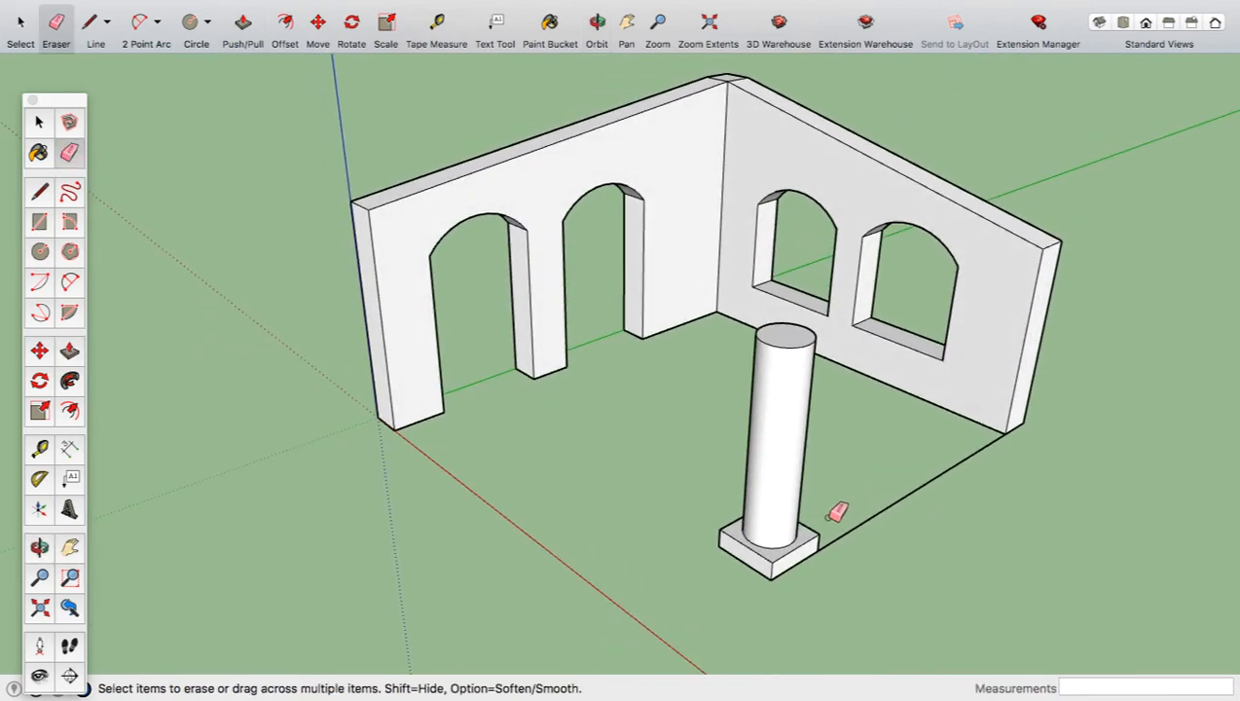
pyautogui.click(847, 529)
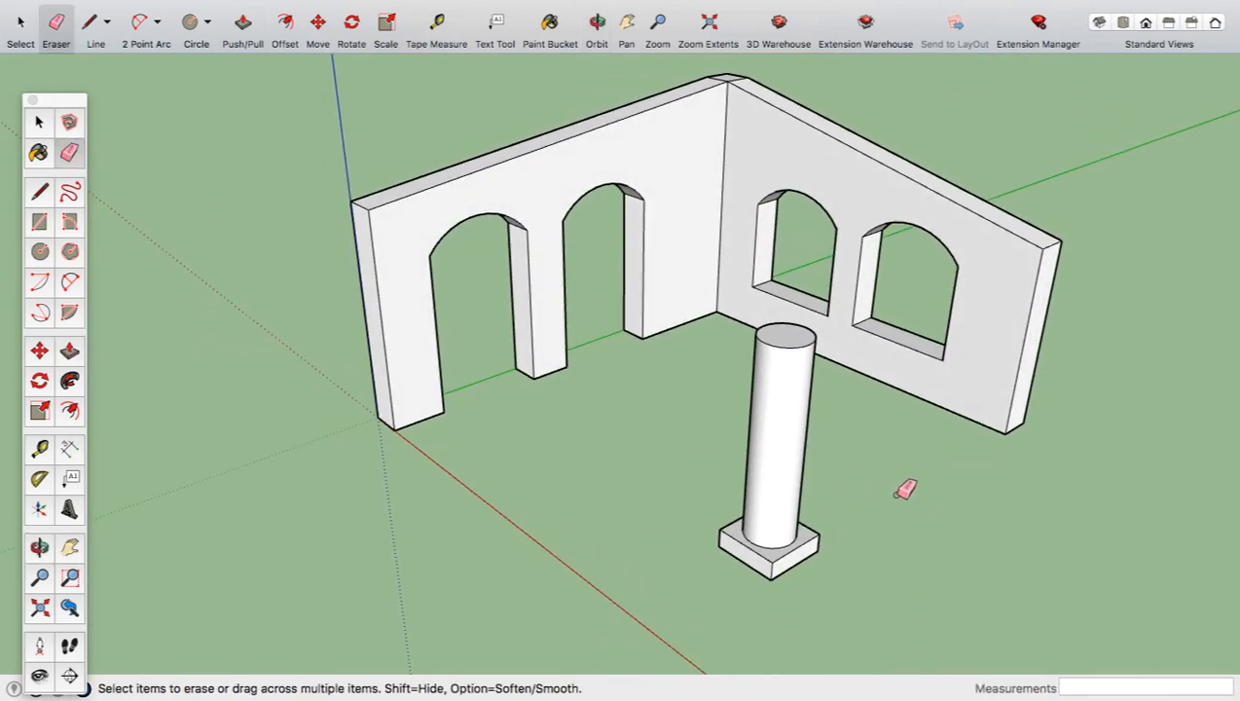
pyautogui.moveTo(902, 489)
pyautogui.mouseDown(button='middle')
pyautogui.moveTo(979, 447)
pyautogui.moveTo(982, 461)
pyautogui.moveTo(928, 490)
pyautogui.mouseUp(button='middle')
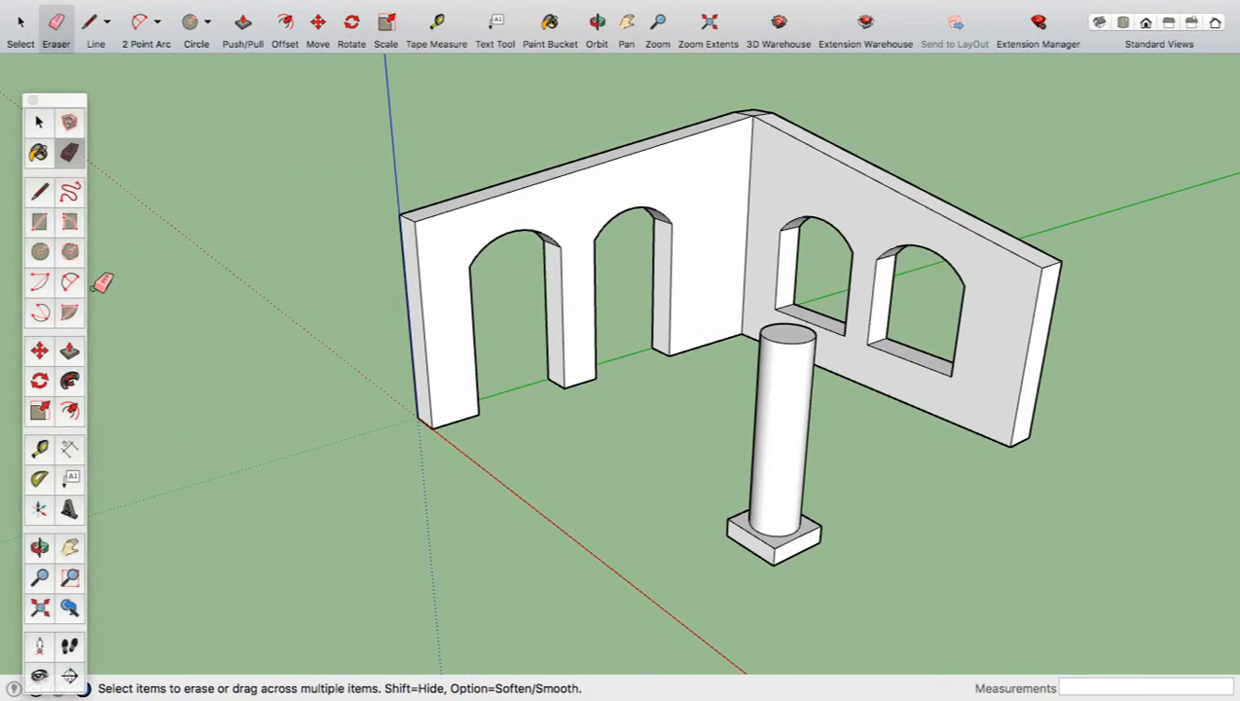
# - Add a linear dimension for the doorway wall's height along the outer vertical edge at its free end
pyautogui.click(70, 449)
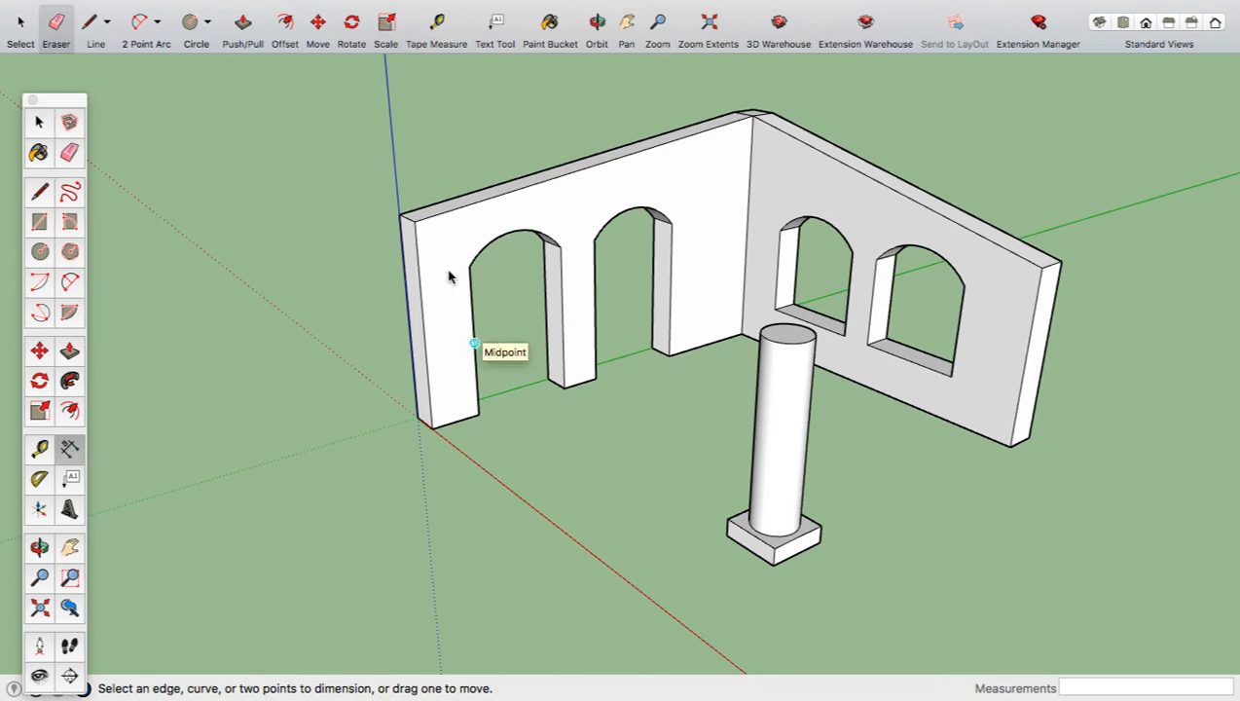
pyautogui.click(399, 215)
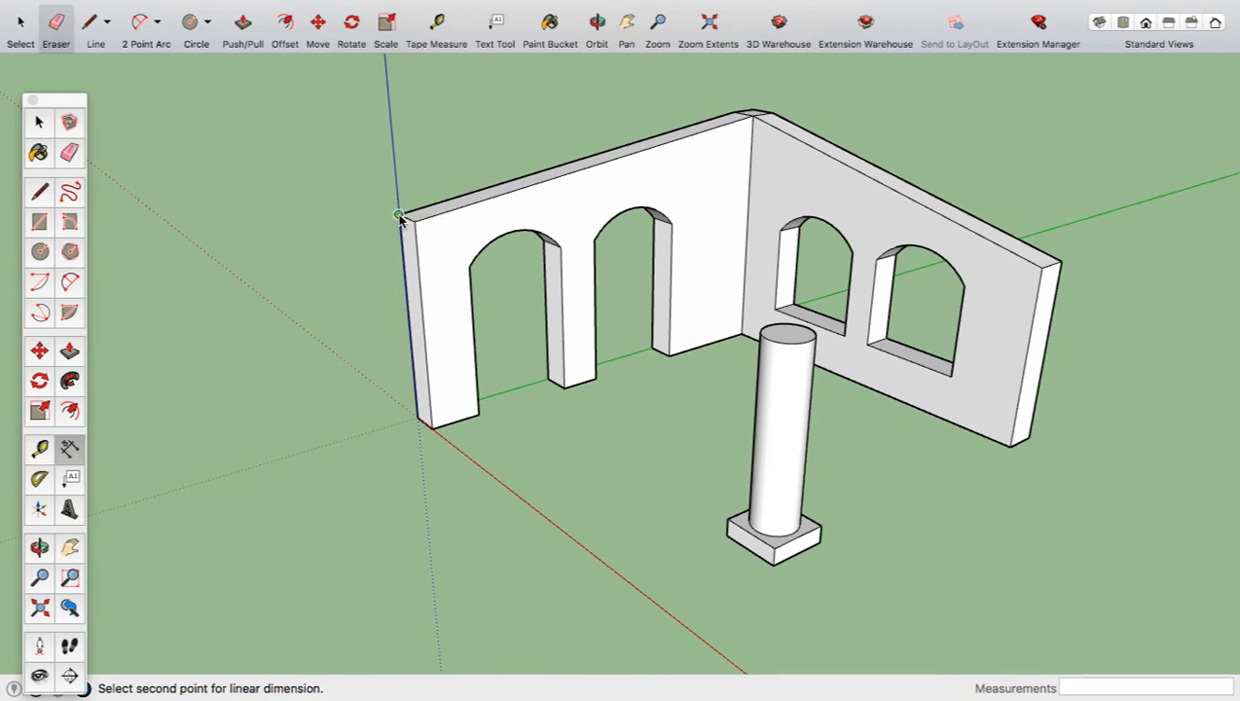
pyautogui.click(416, 418)
pyautogui.click(397, 425)
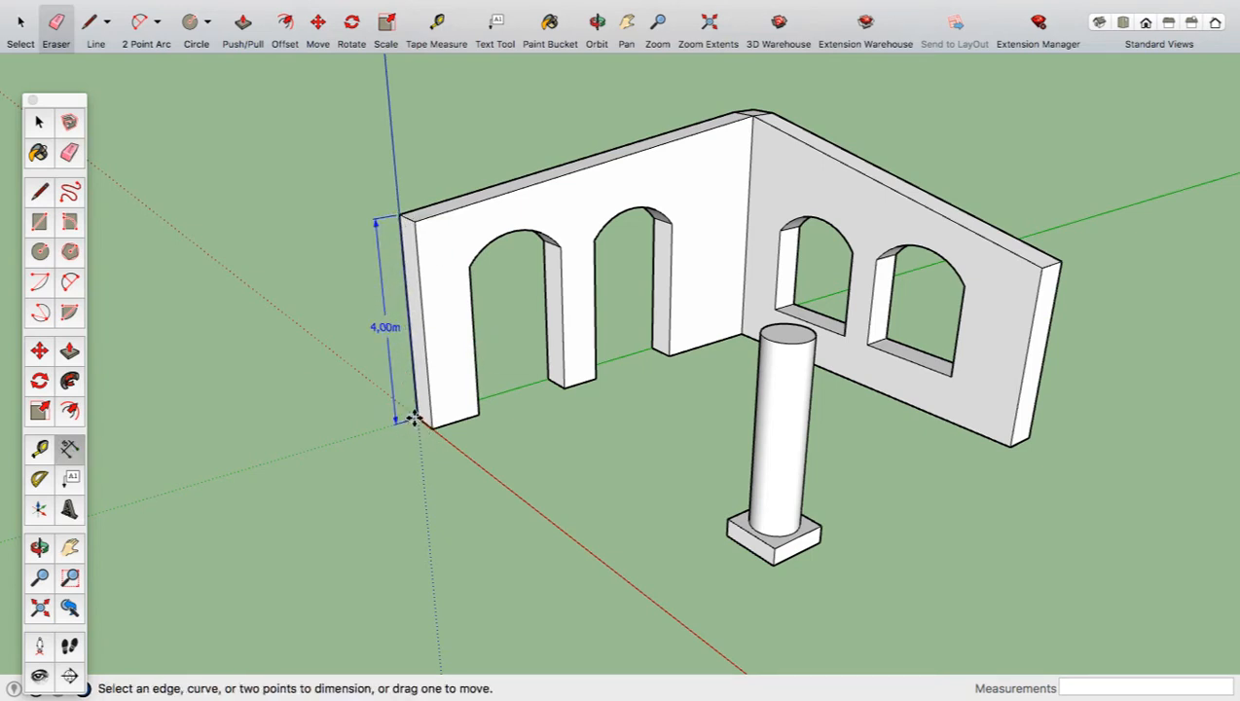
# - Add a linear dimension for the doorway wall's thickness along the bottom edge of its free end
pyautogui.click(415, 418)
pyautogui.press('Escape')
pyautogui.click(416, 417)
pyautogui.click(432, 429)
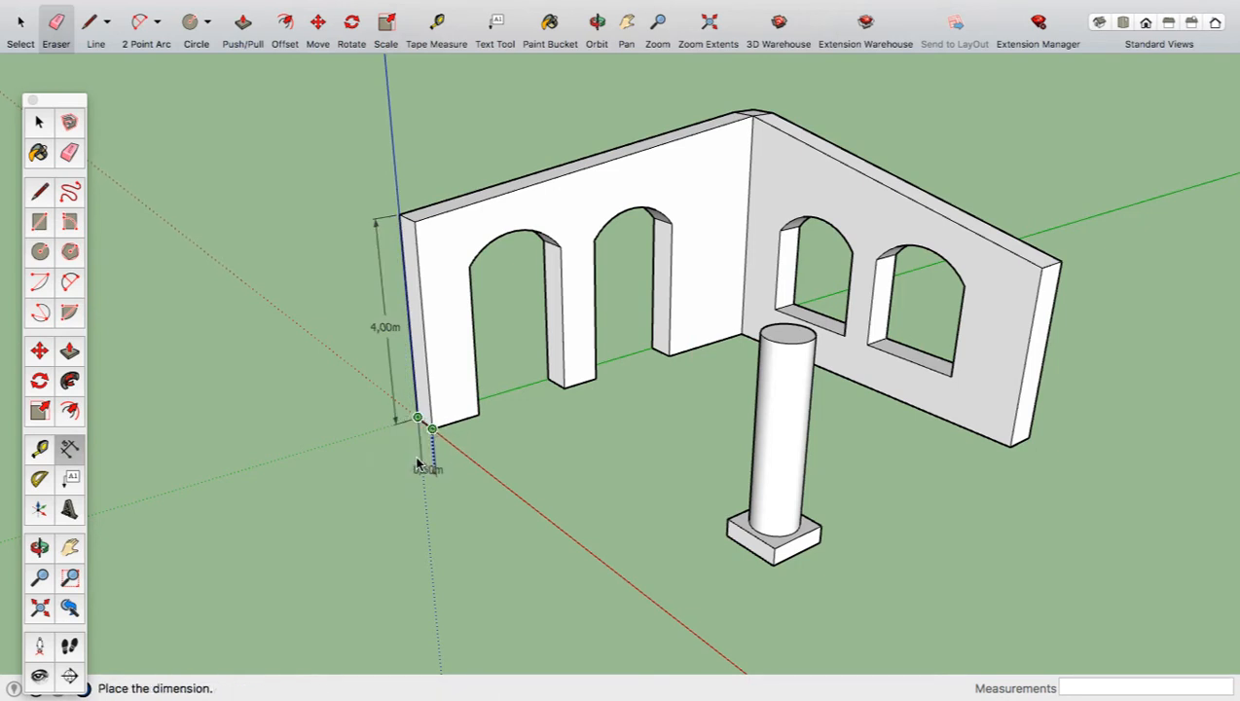
pyautogui.click(415, 445)
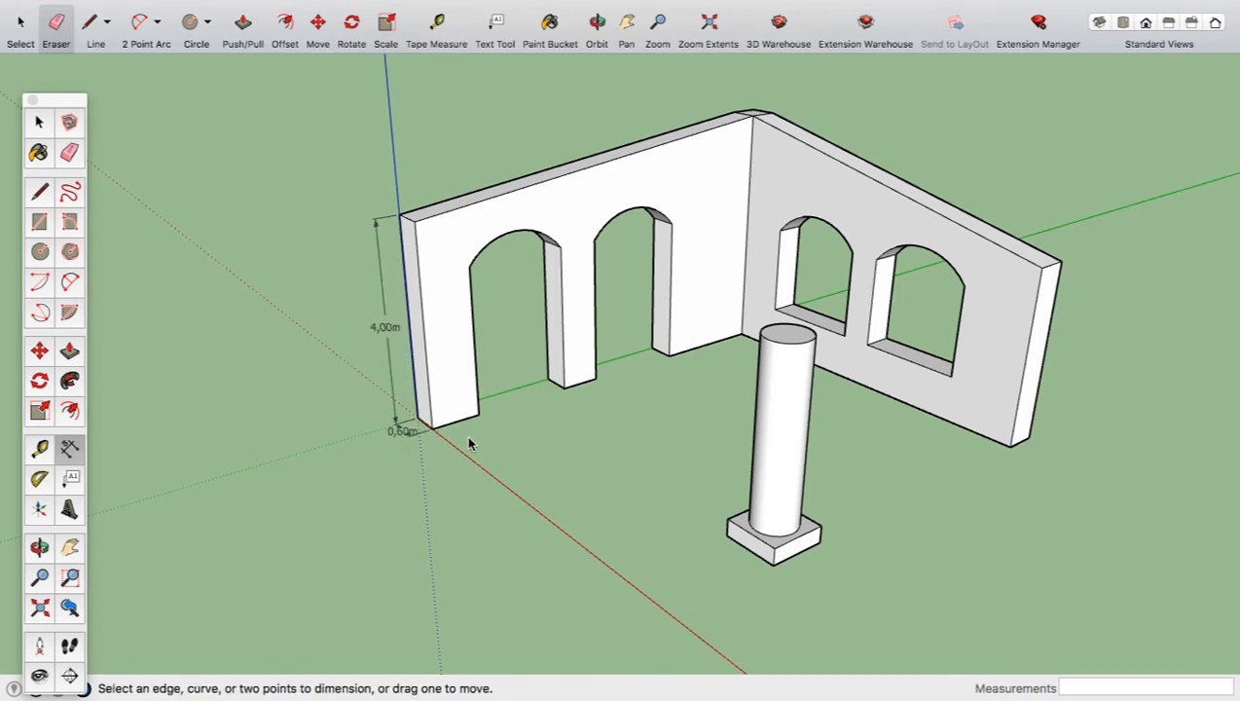
# - Dimension the wall section before the first doorway and the first doorway's width along the inner ground edge
pyautogui.click(432, 429)
pyautogui.click(478, 414)
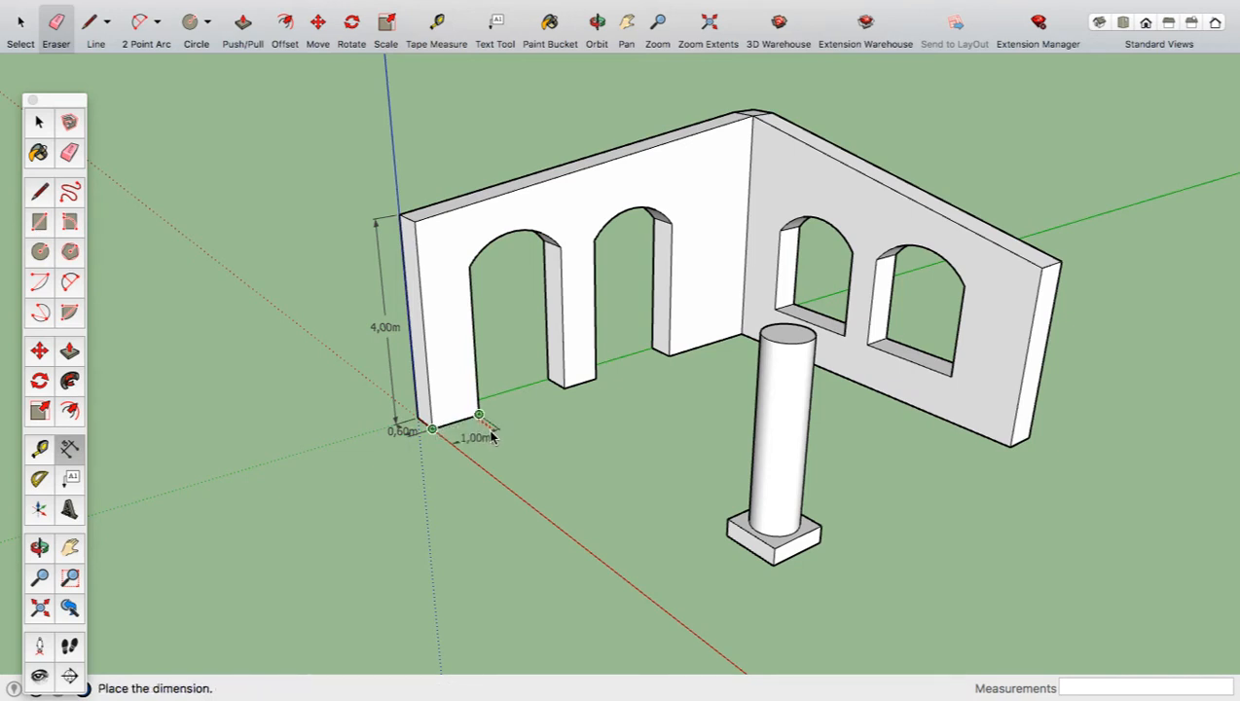
pyautogui.click(495, 435)
pyautogui.click(479, 415)
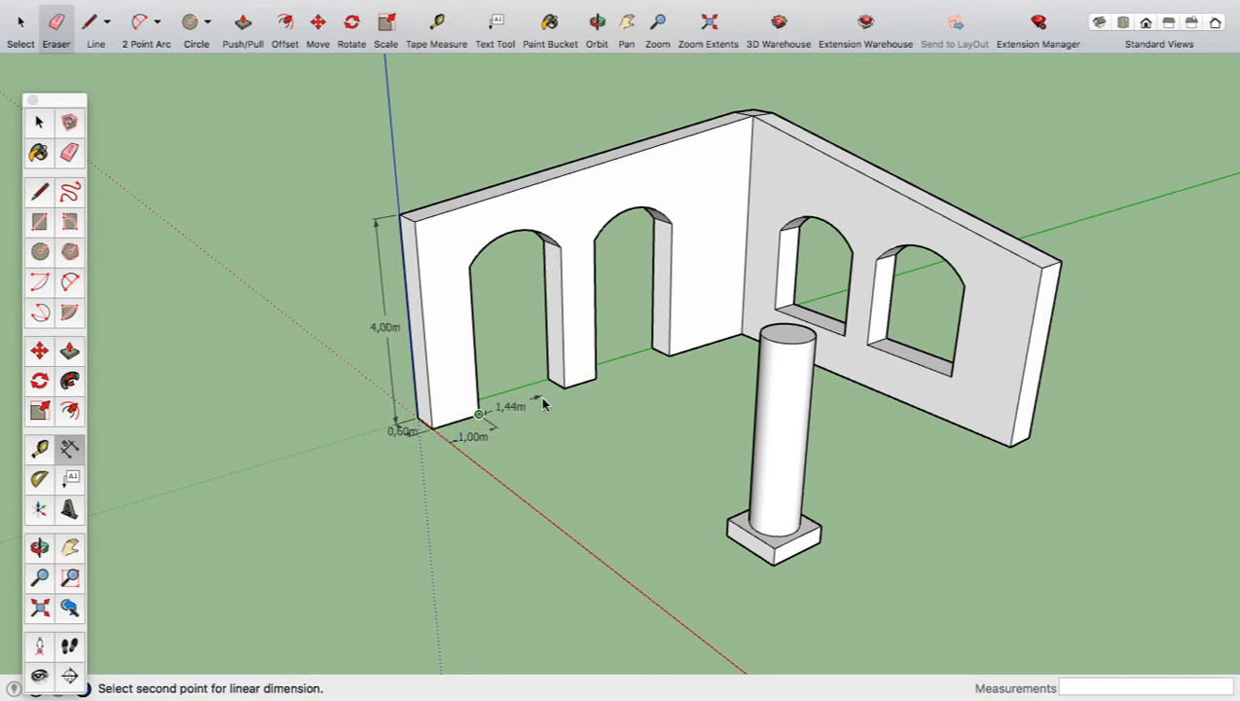
pyautogui.click(564, 389)
pyautogui.click(574, 409)
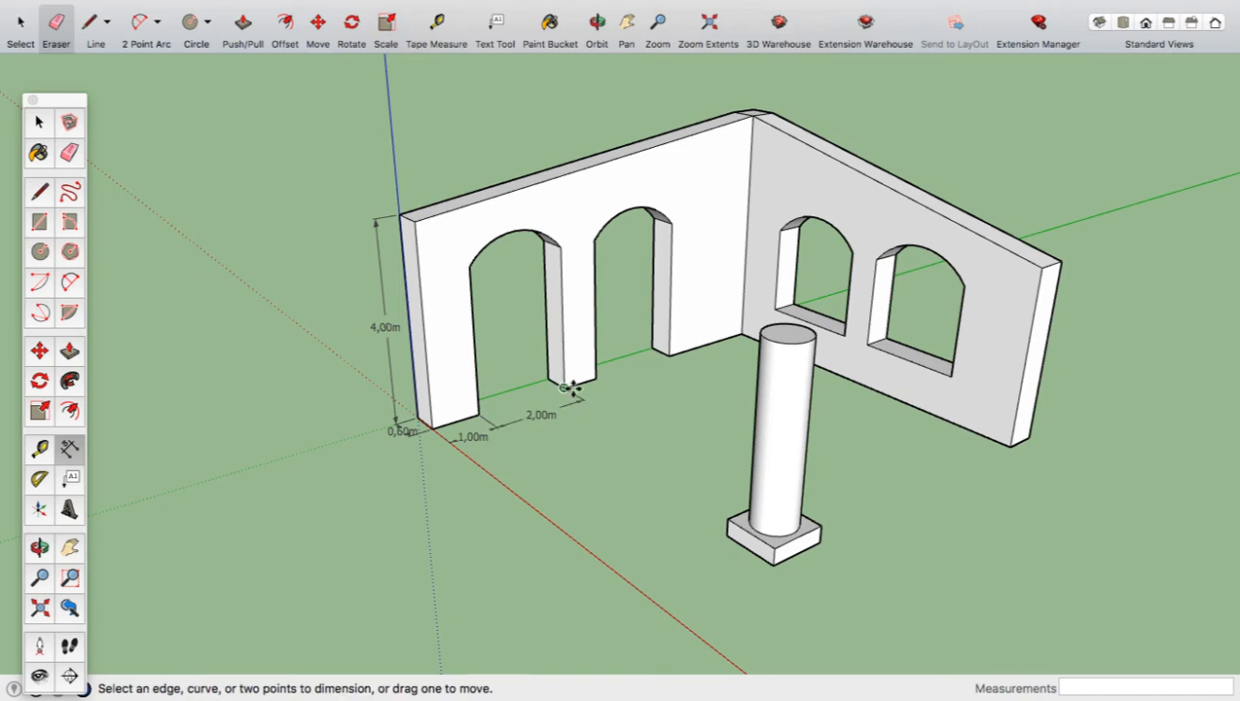
# - Dimension the pier between the two doorways and the second doorway's width along the inner ground edge
pyautogui.click(564, 389)
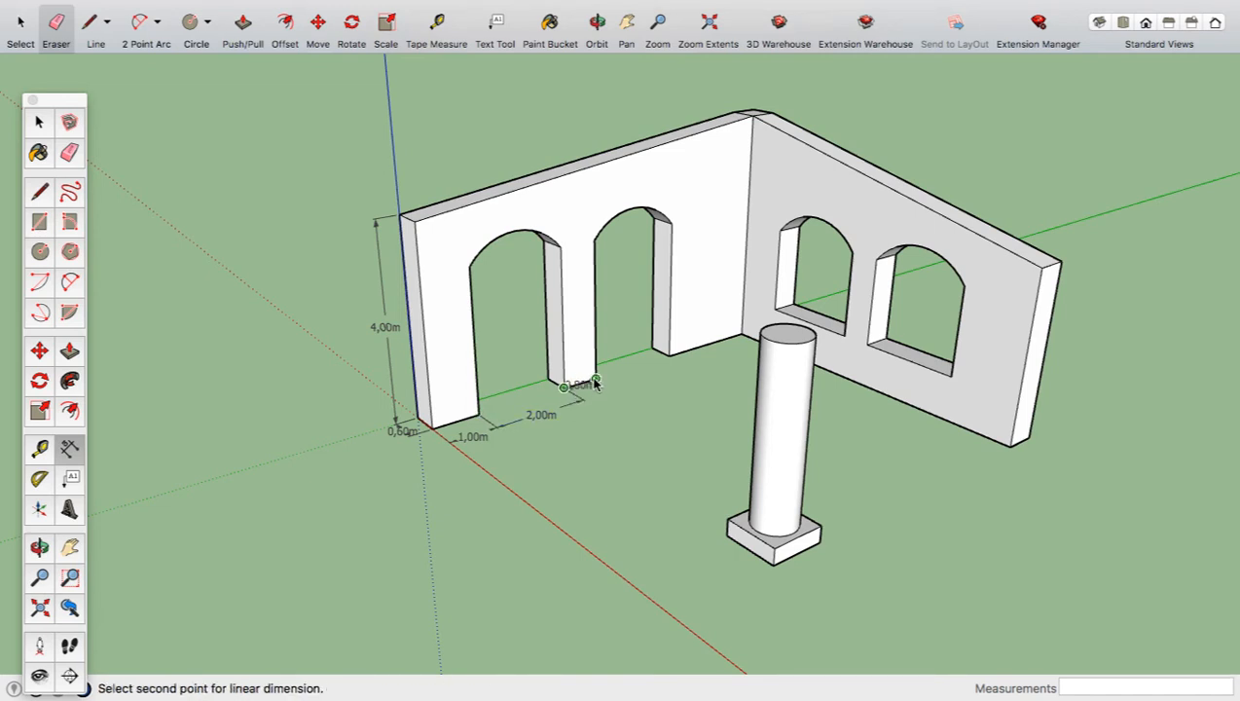
pyautogui.click(596, 381)
pyautogui.click(610, 394)
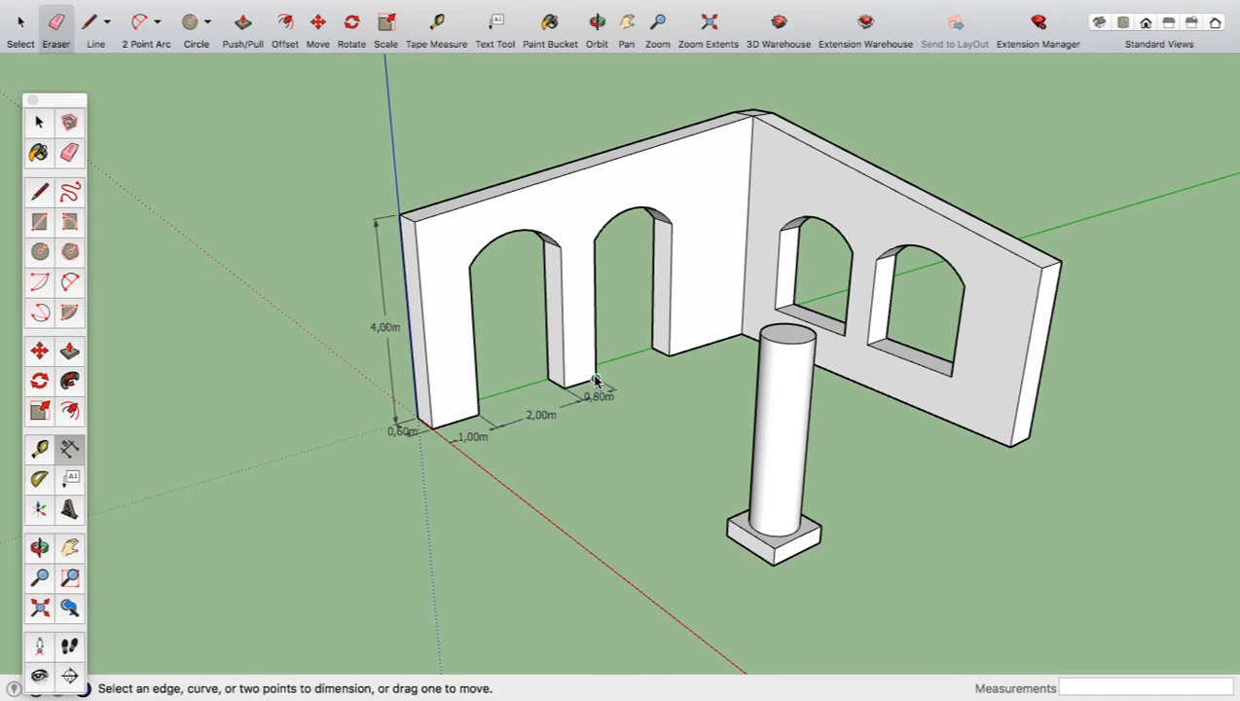
pyautogui.click(596, 380)
pyautogui.click(670, 355)
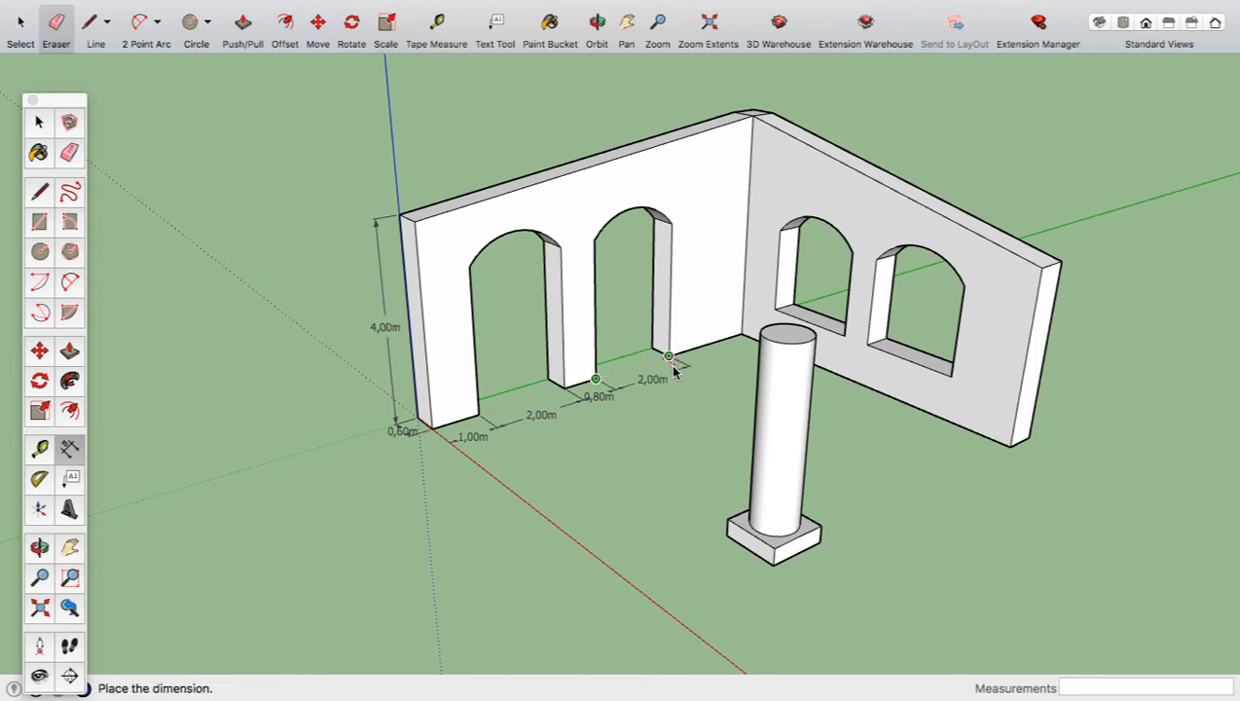
pyautogui.click(674, 368)
# - Dimension the wall section from the second doorway to the corner and the window wall's full inner length
pyautogui.click(670, 356)
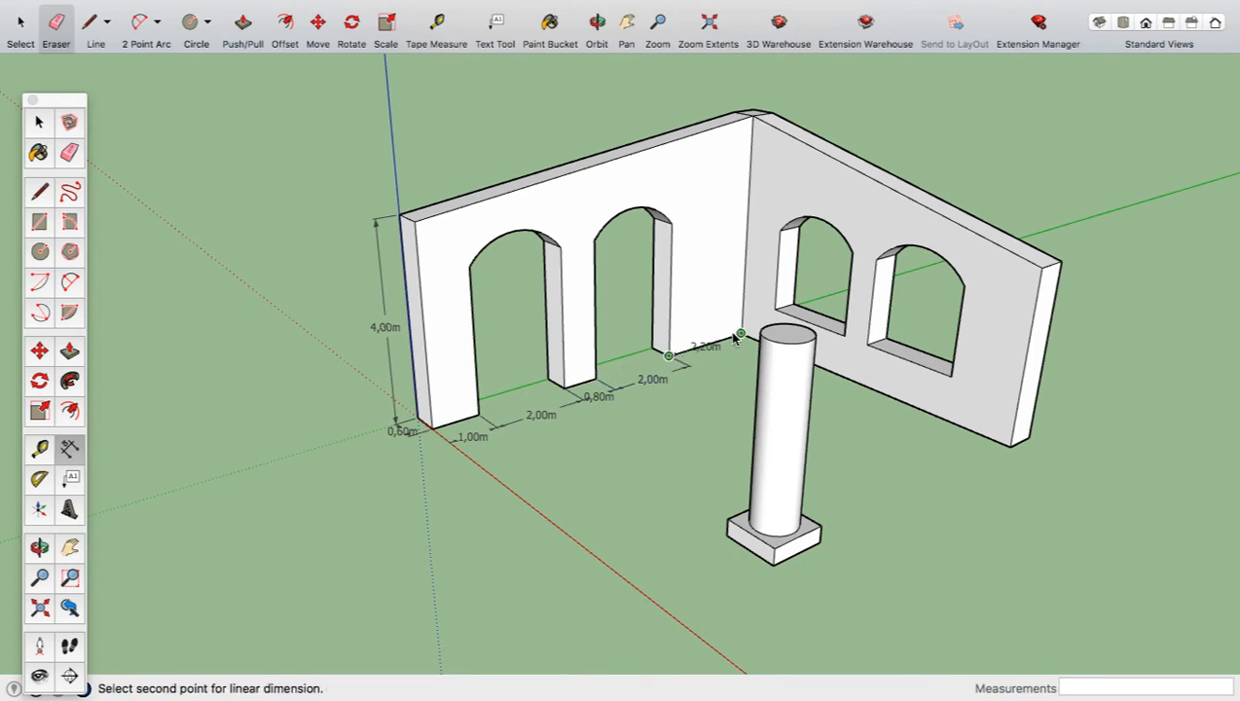
pyautogui.click(748, 334)
pyautogui.click(742, 346)
pyautogui.click(1011, 446)
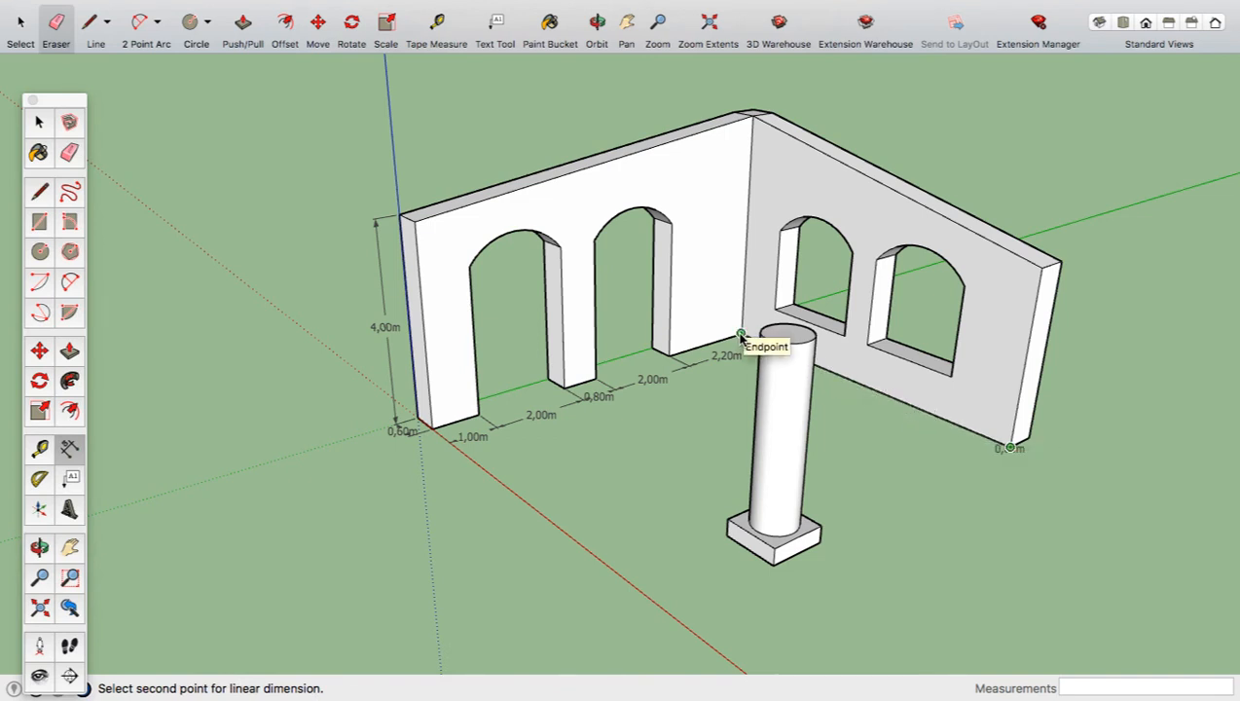
pyautogui.click(741, 334)
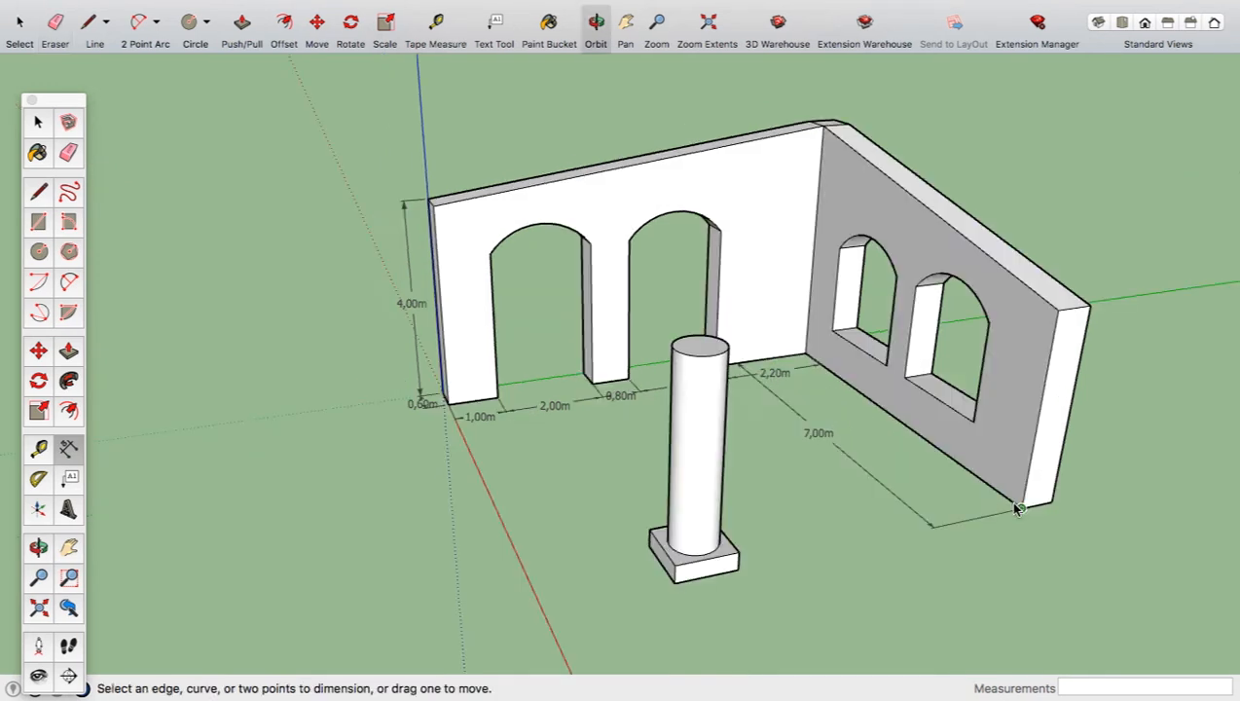
# - Draw vertical helper lines down to the ground edge from both sill corners of the outer window and the near corner of the other
pyautogui.click(37, 195)
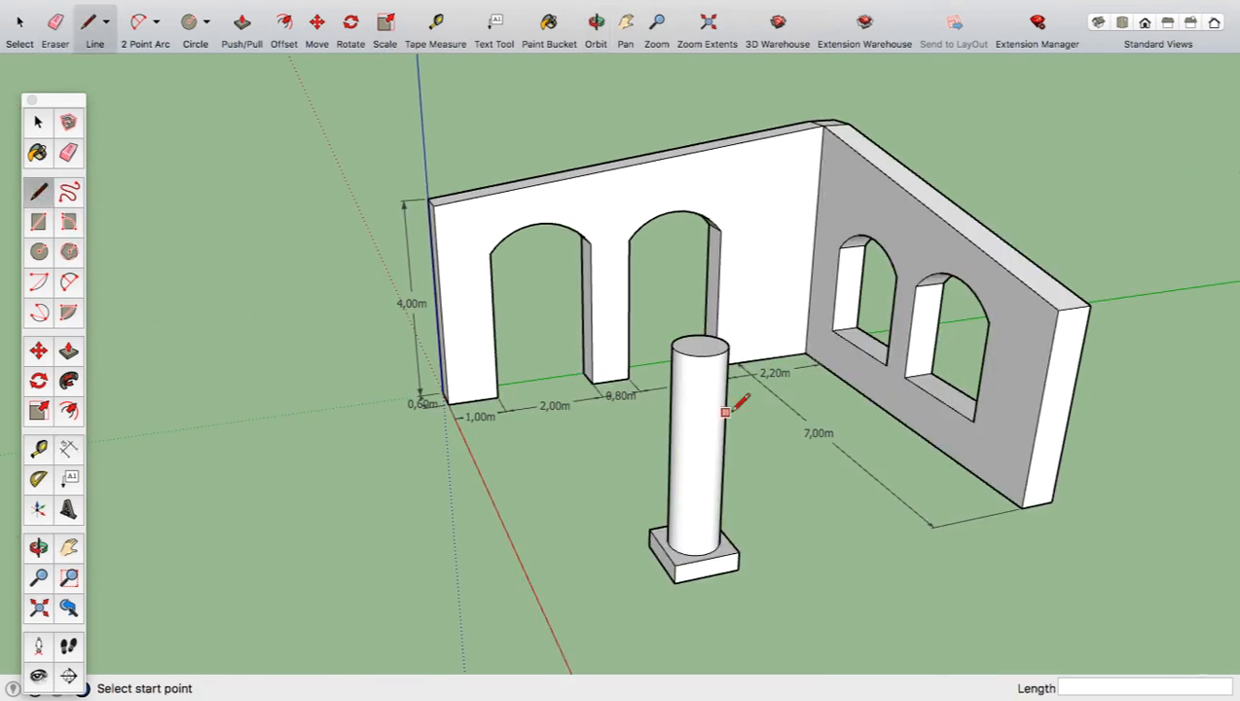
pyautogui.click(973, 420)
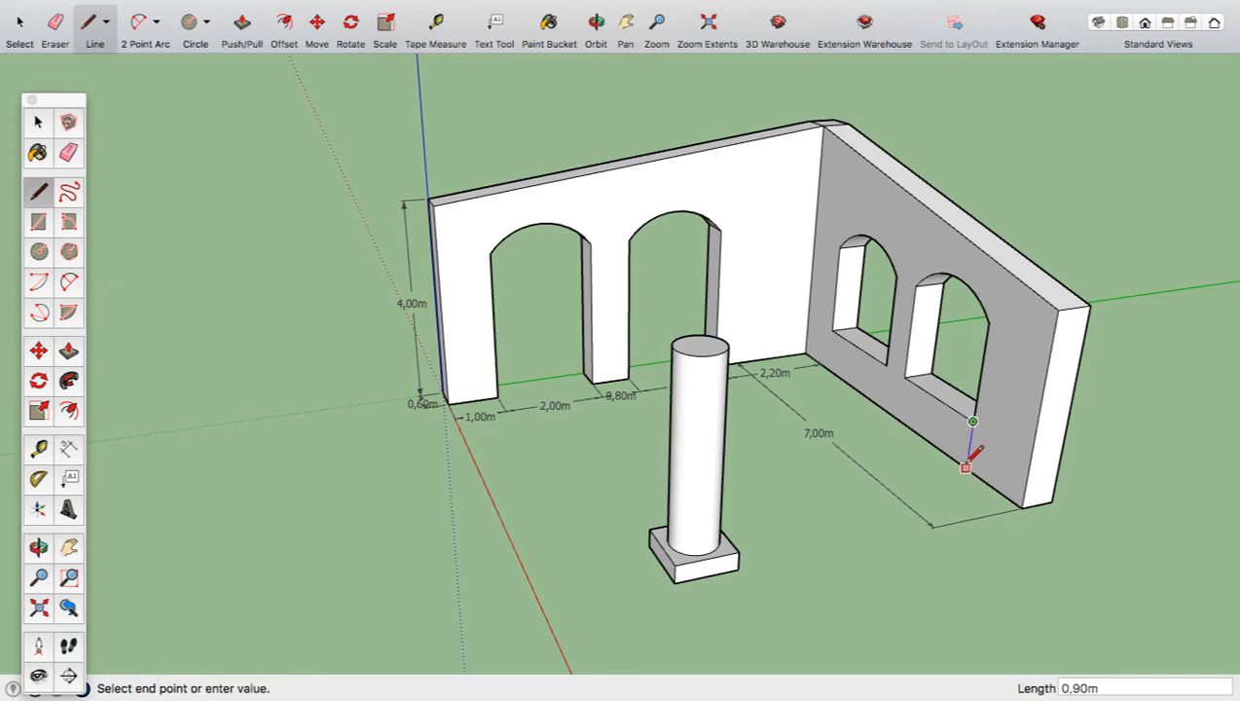
pyautogui.click(966, 467)
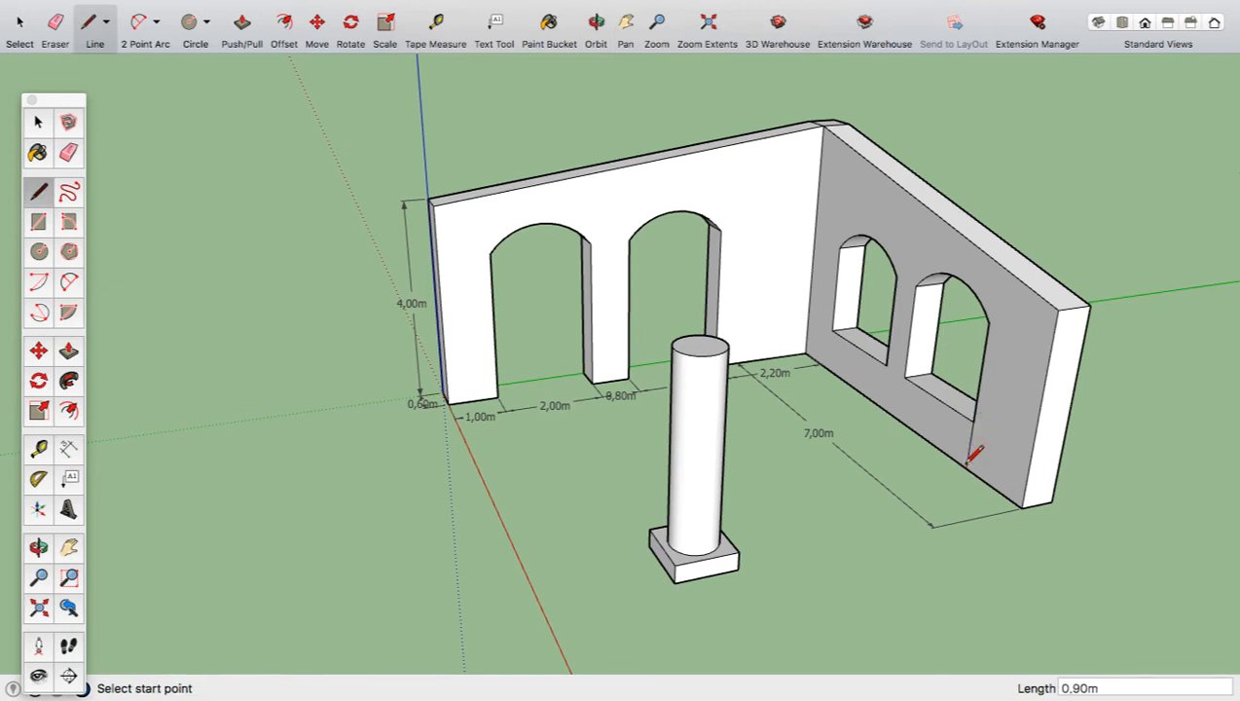
pyautogui.click(890, 364)
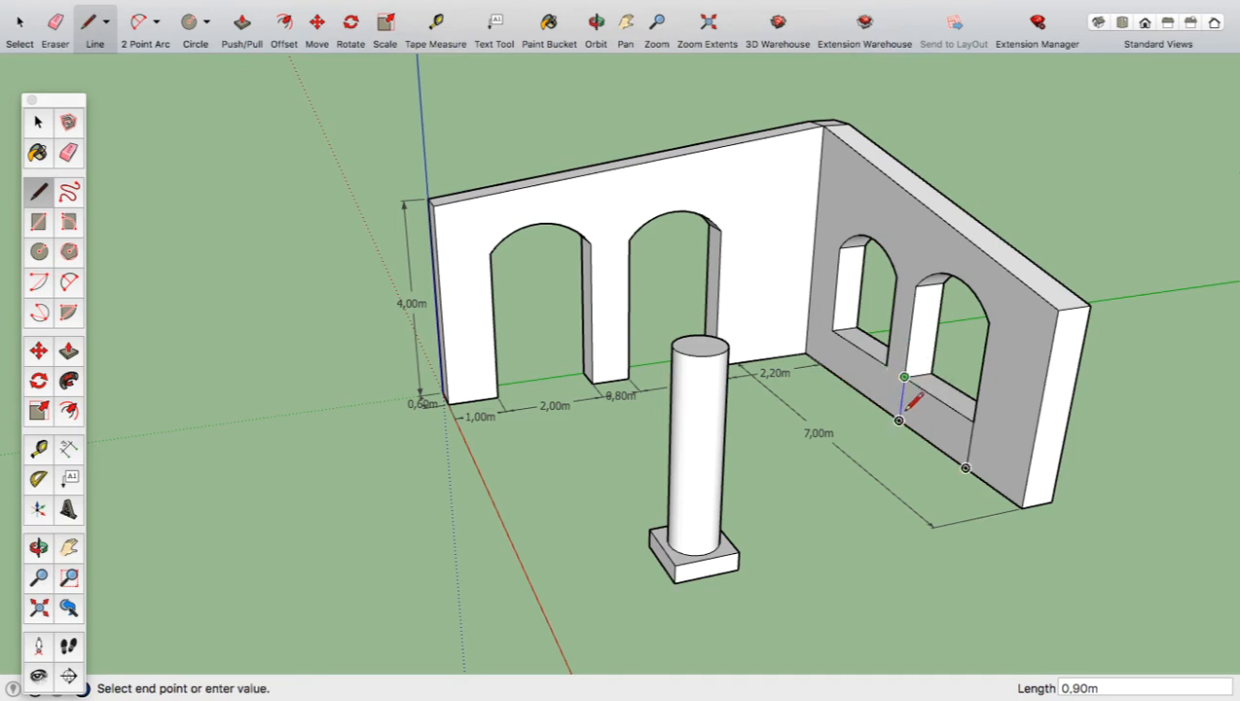
pyautogui.click(904, 421)
pyautogui.click(886, 365)
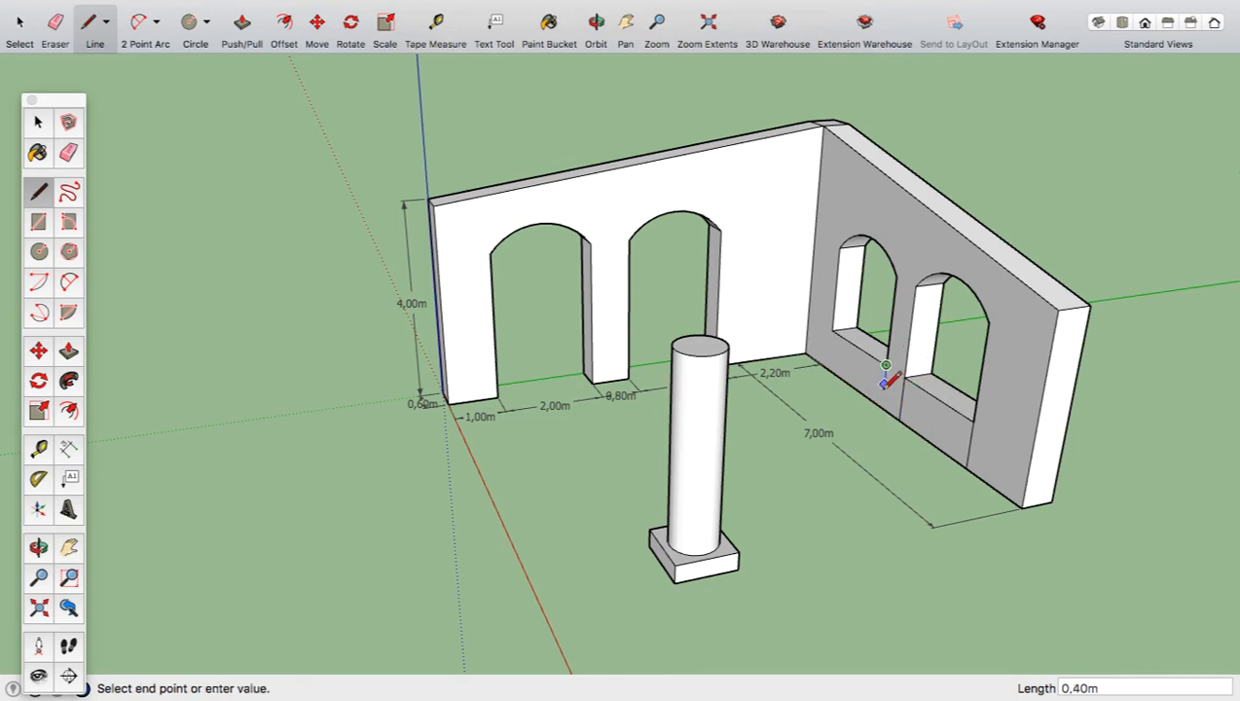
pyautogui.click(882, 406)
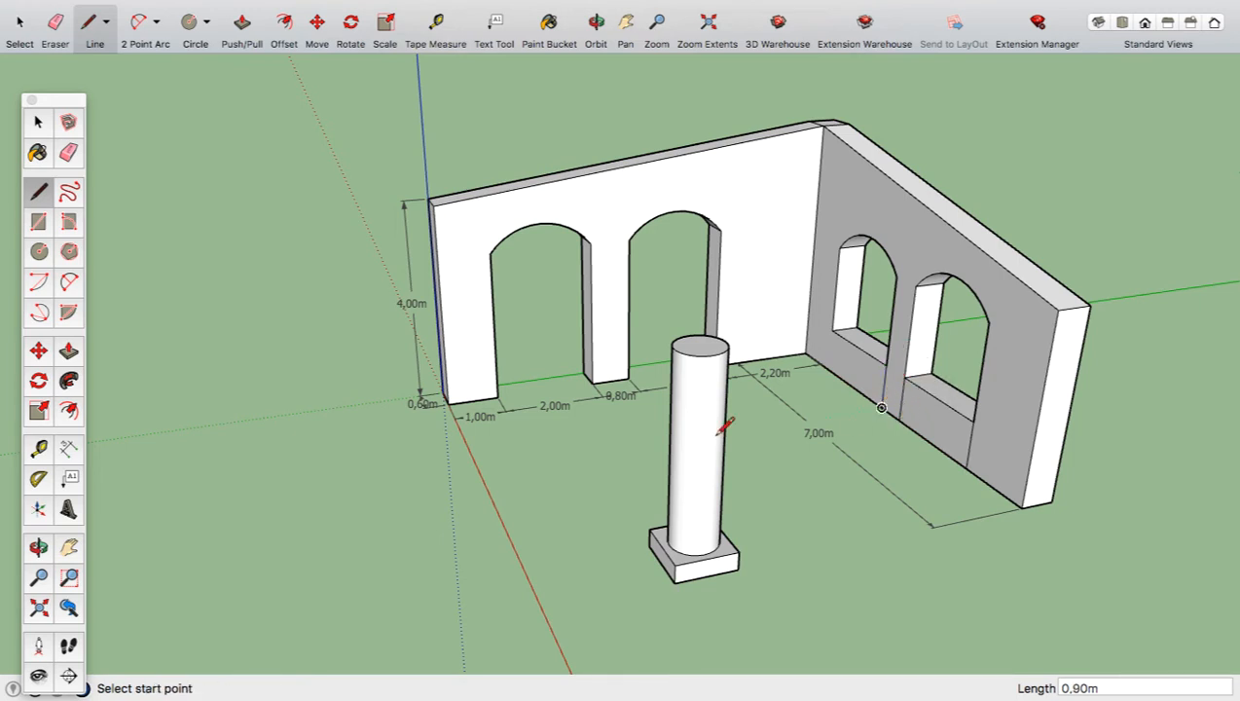
# - Dimension the window wall's section from its free end to the nearer window and that window's width along the ground edge
pyautogui.click(68, 448)
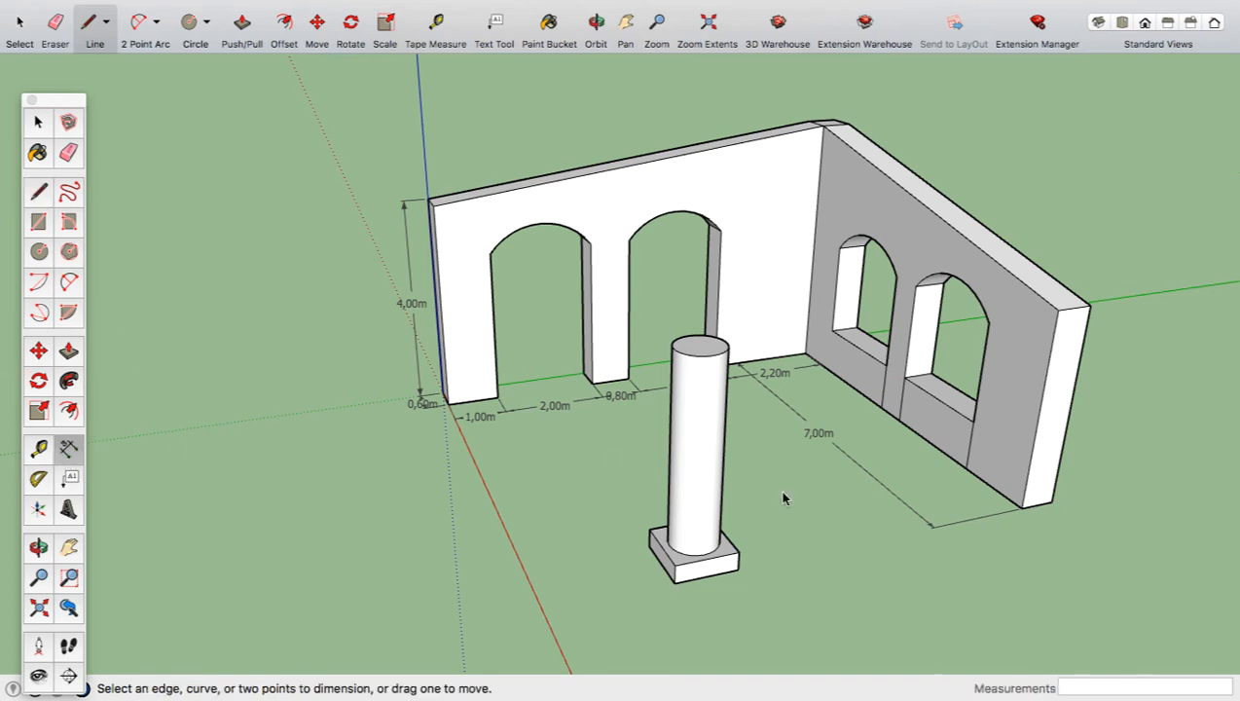
pyautogui.click(1020, 509)
pyautogui.click(965, 470)
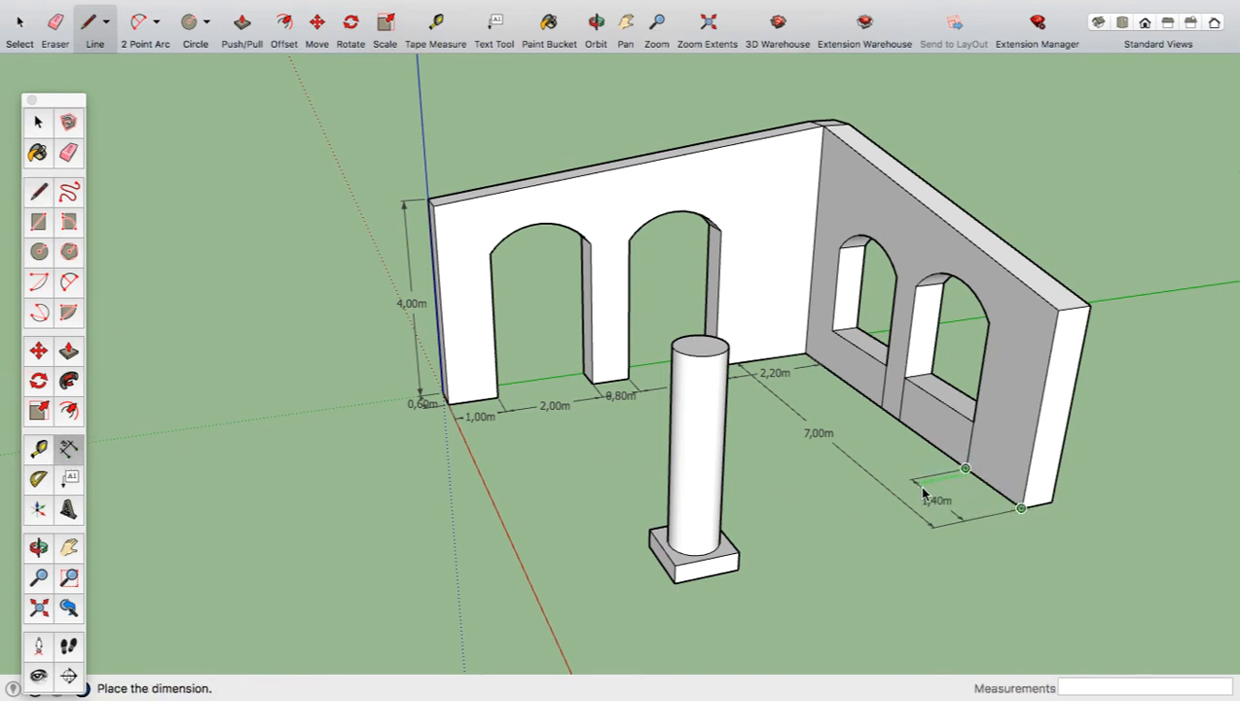
pyautogui.click(935, 486)
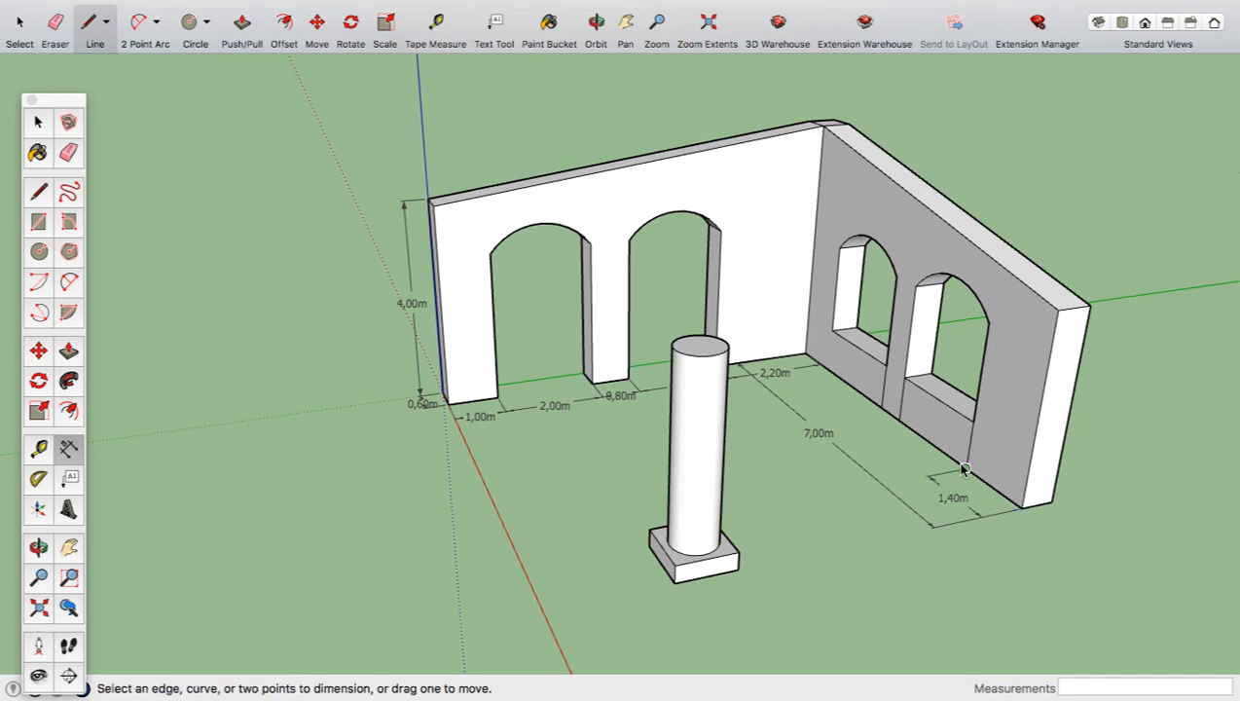
pyautogui.click(963, 469)
pyautogui.click(899, 422)
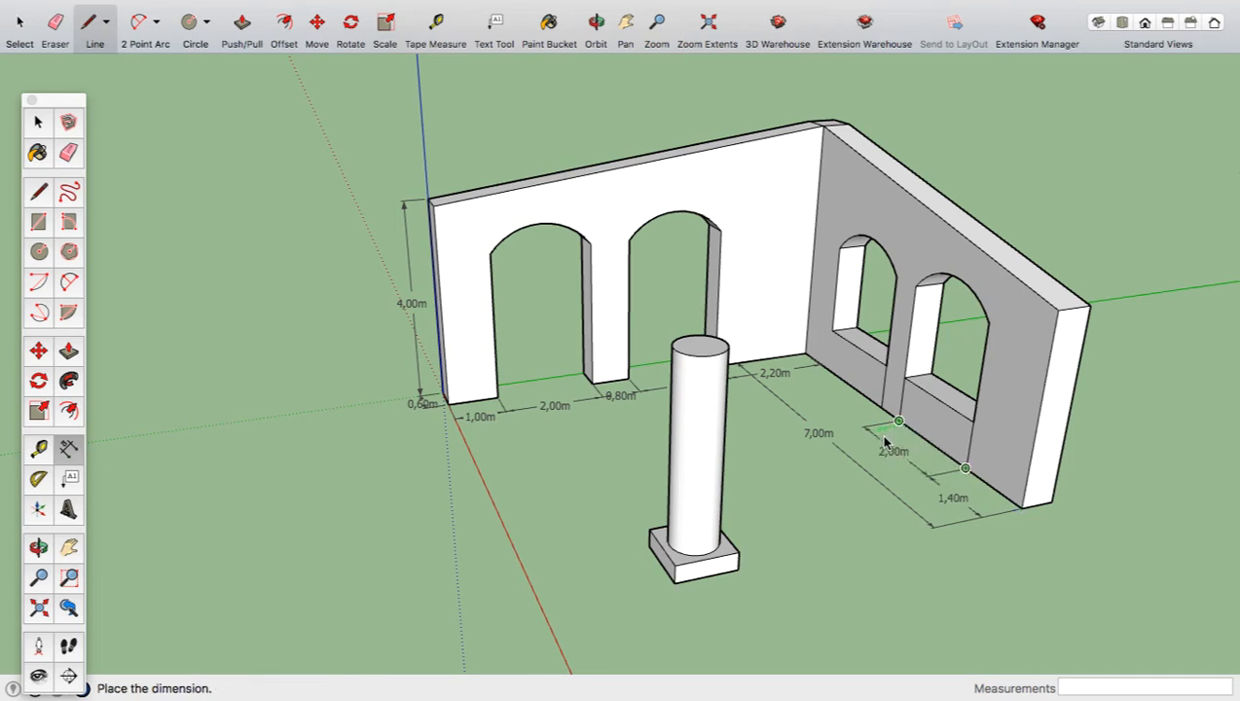
pyautogui.click(894, 424)
# - Dimension the pier between the two windows along the ground edge
pyautogui.click(898, 422)
pyautogui.click(880, 410)
pyautogui.click(852, 417)
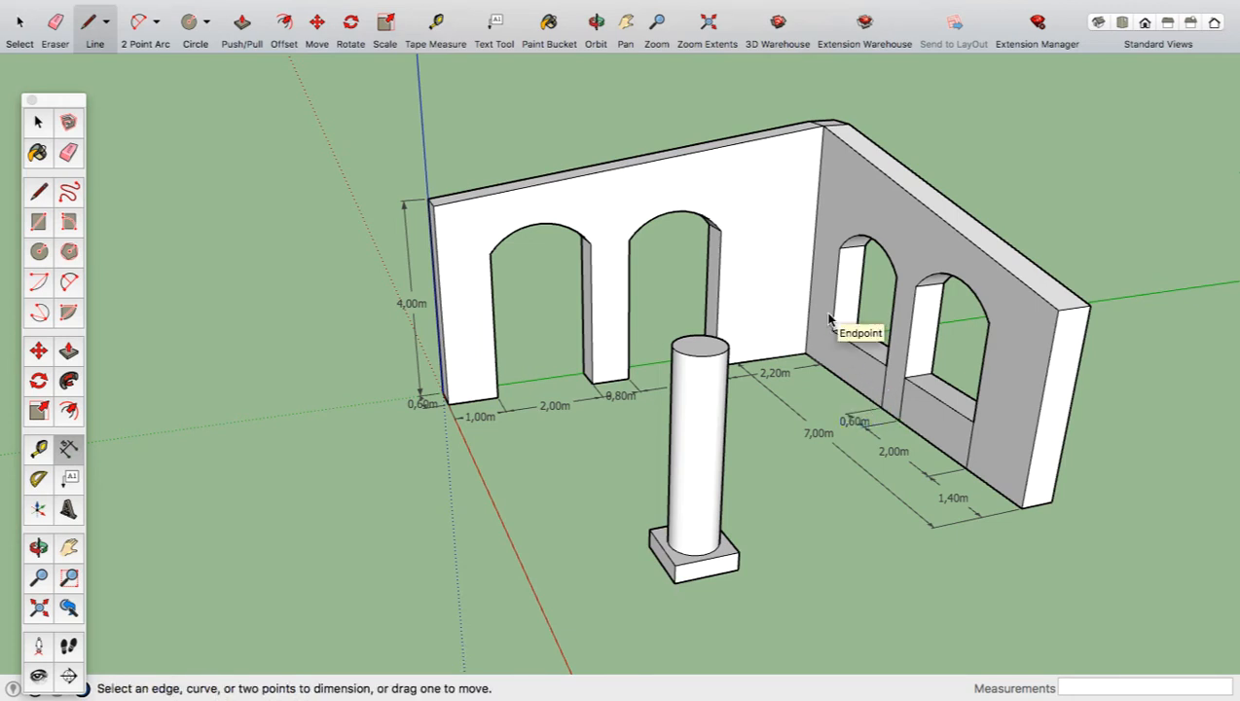
pyautogui.click(881, 408)
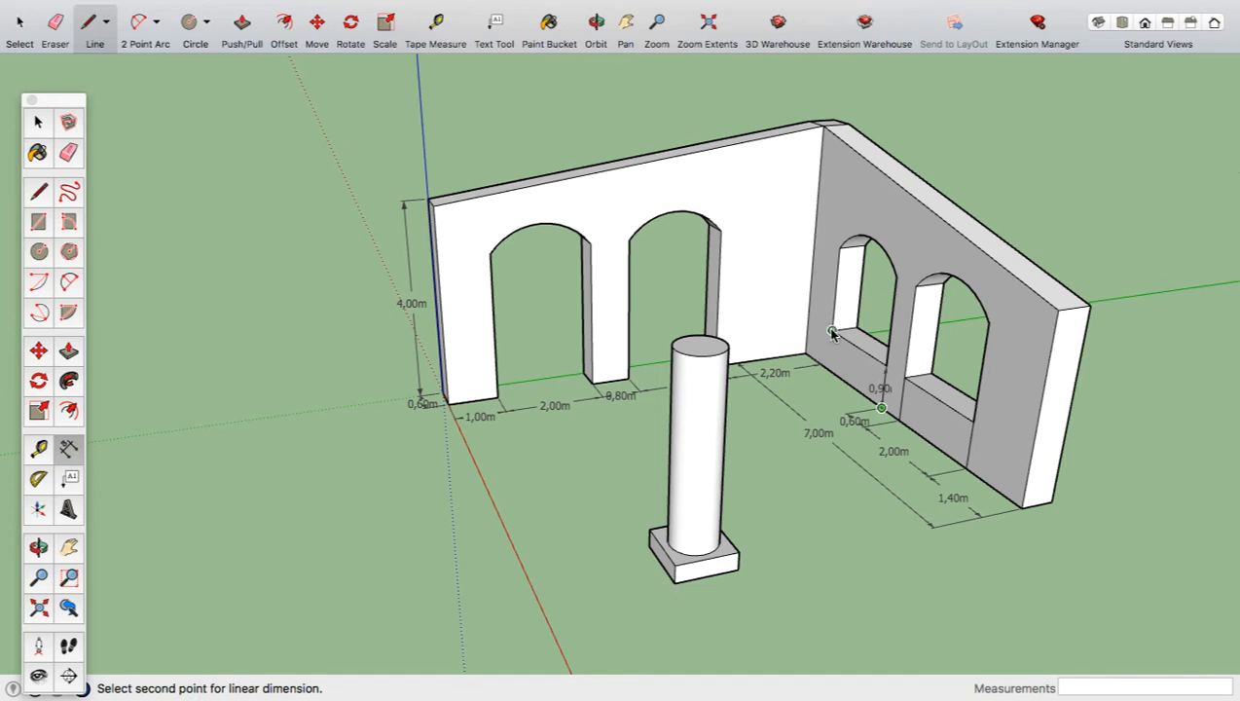
pyautogui.press('Escape')
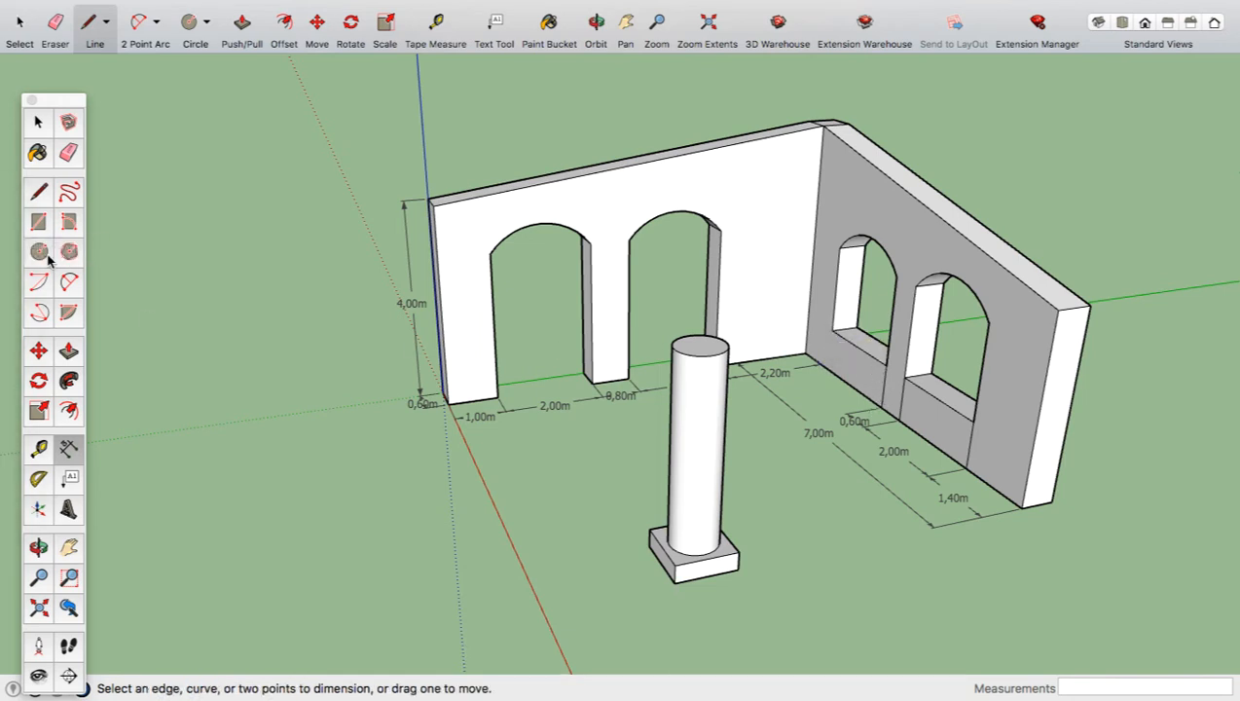
# - Draw a vertical helper line from the sill corner nearest the wall corner down to the ground edge
pyautogui.click(38, 194)
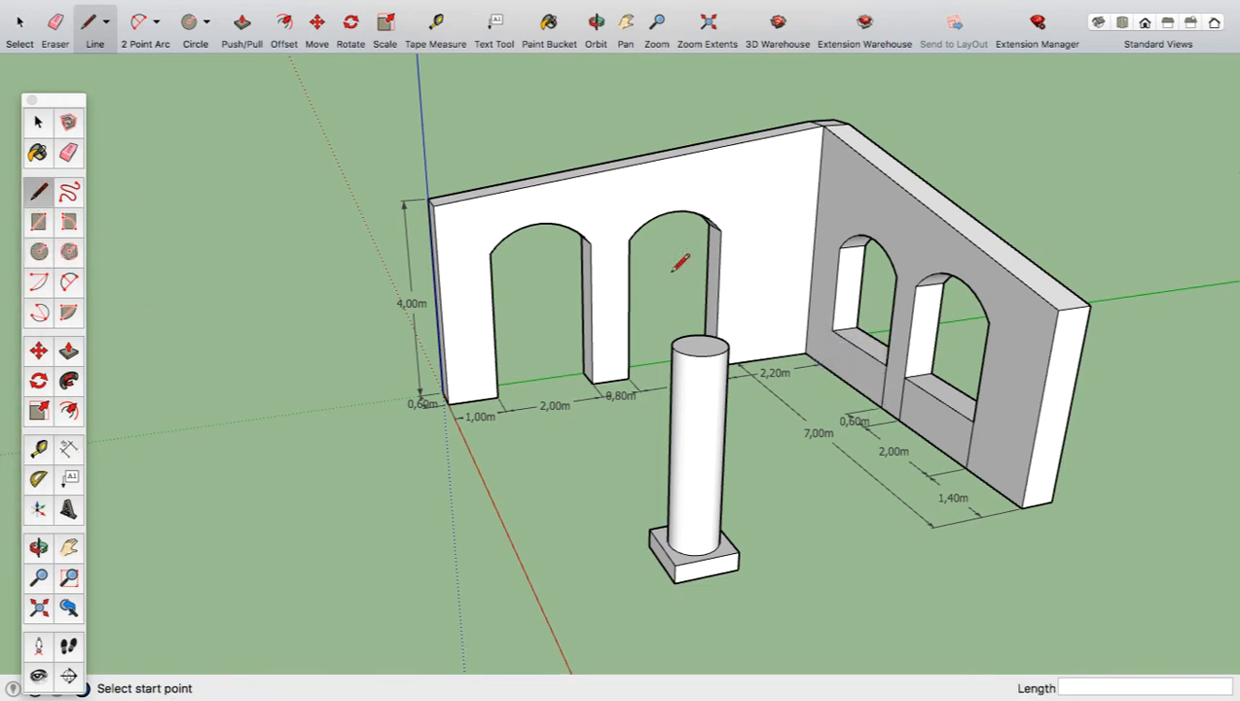
pyautogui.click(832, 331)
pyautogui.click(828, 367)
# - Dimension the width of the window nearest the wall corner between its helper lines on the ground edge
pyautogui.click(67, 450)
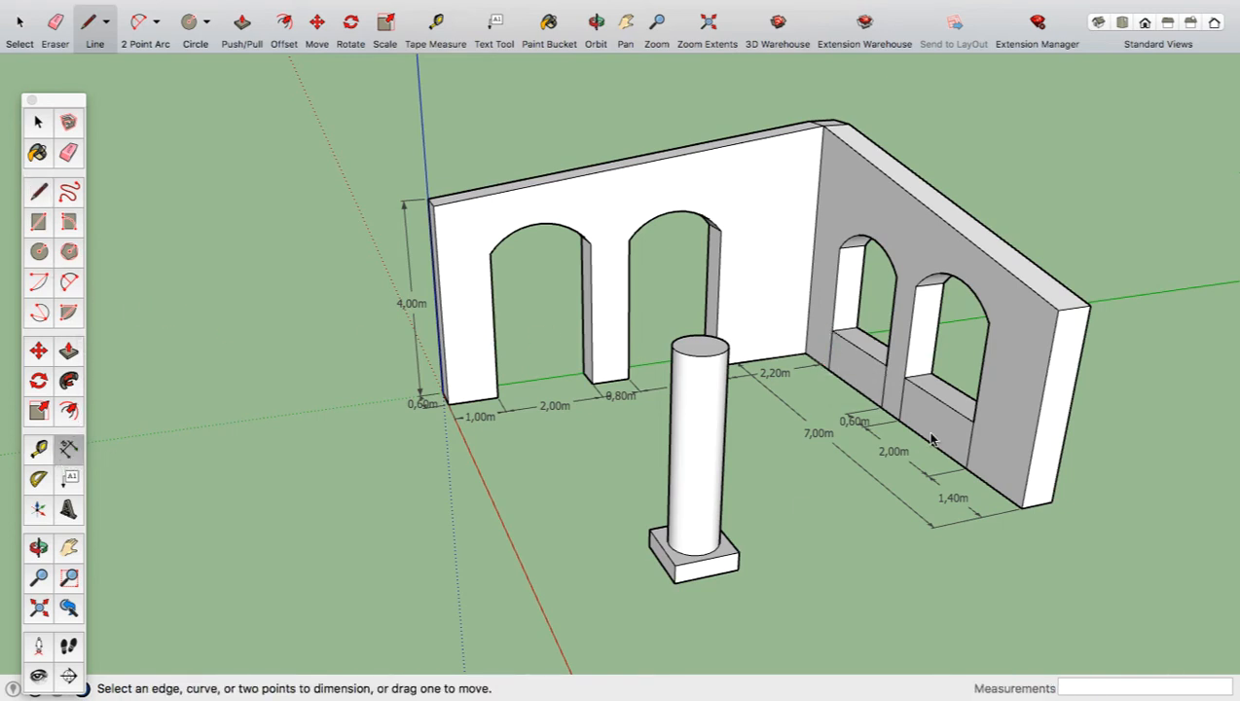
pyautogui.click(881, 409)
pyautogui.click(828, 371)
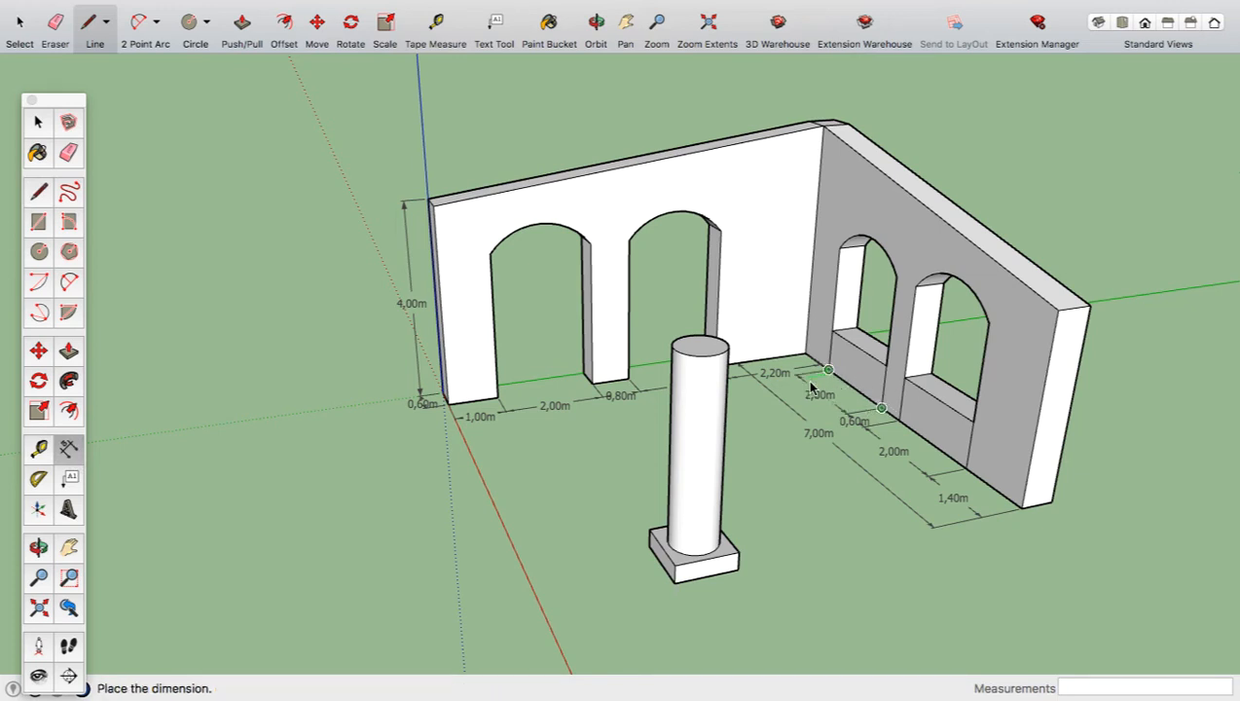
pyautogui.click(813, 388)
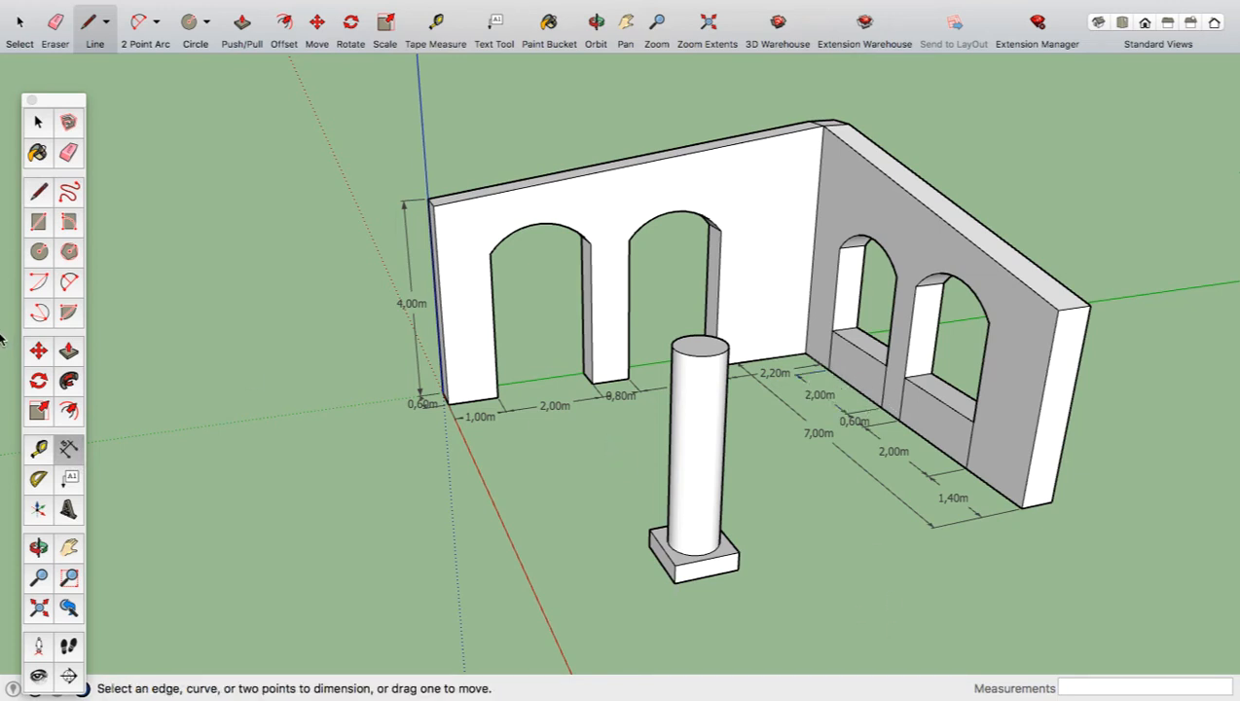
# - Erase the vertical helper lines below the two windows
pyautogui.click(71, 153)
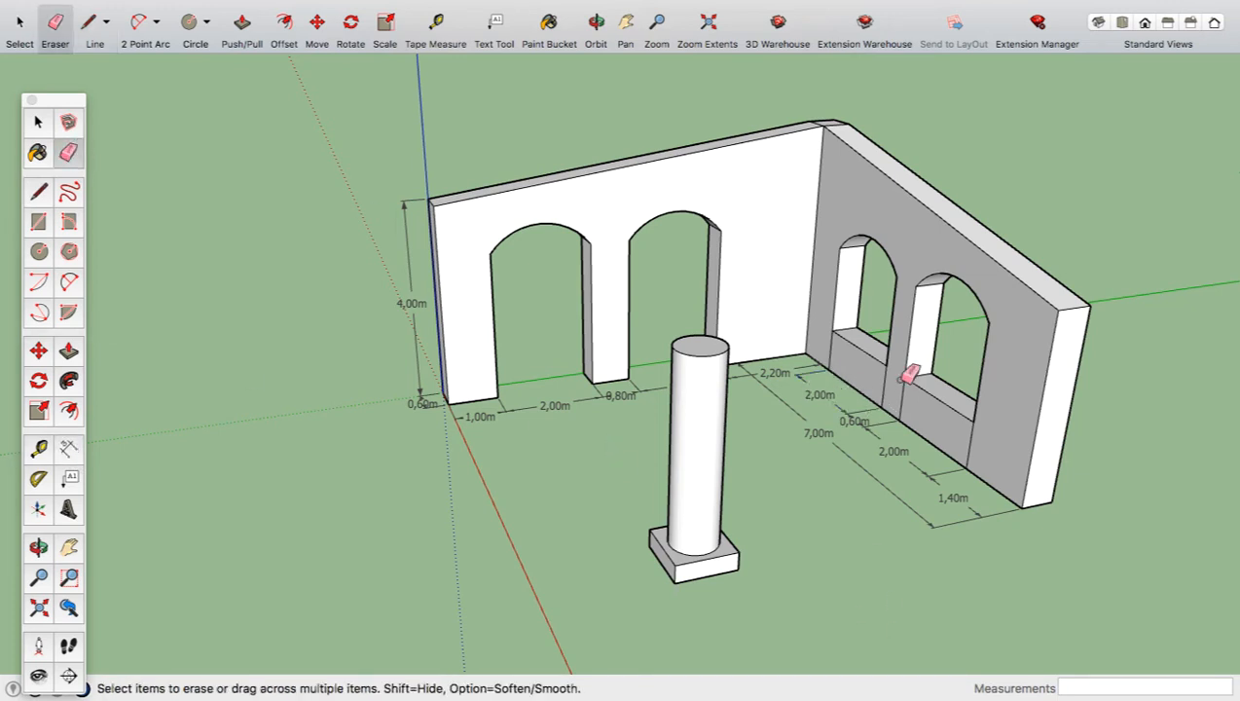
pyautogui.click(970, 440)
pyautogui.click(901, 399)
pyautogui.click(828, 352)
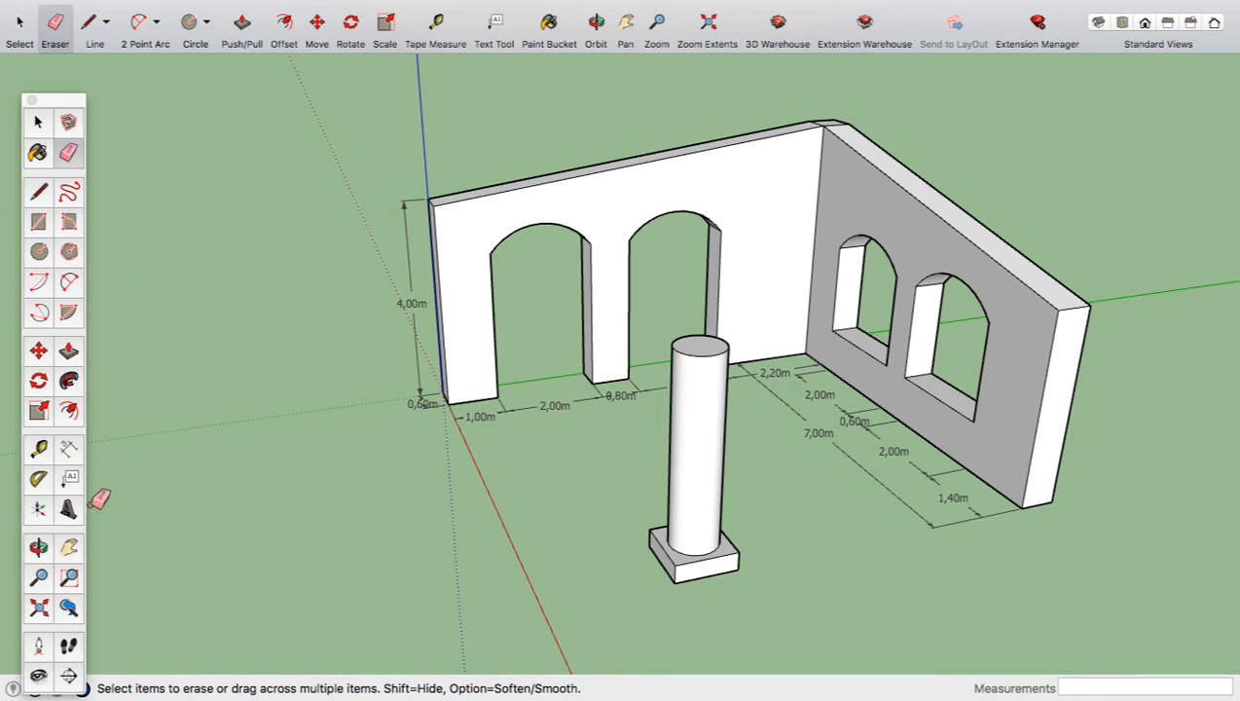
# - Dimension the height and the thickness of the window wall at its free end
pyautogui.click(69, 448)
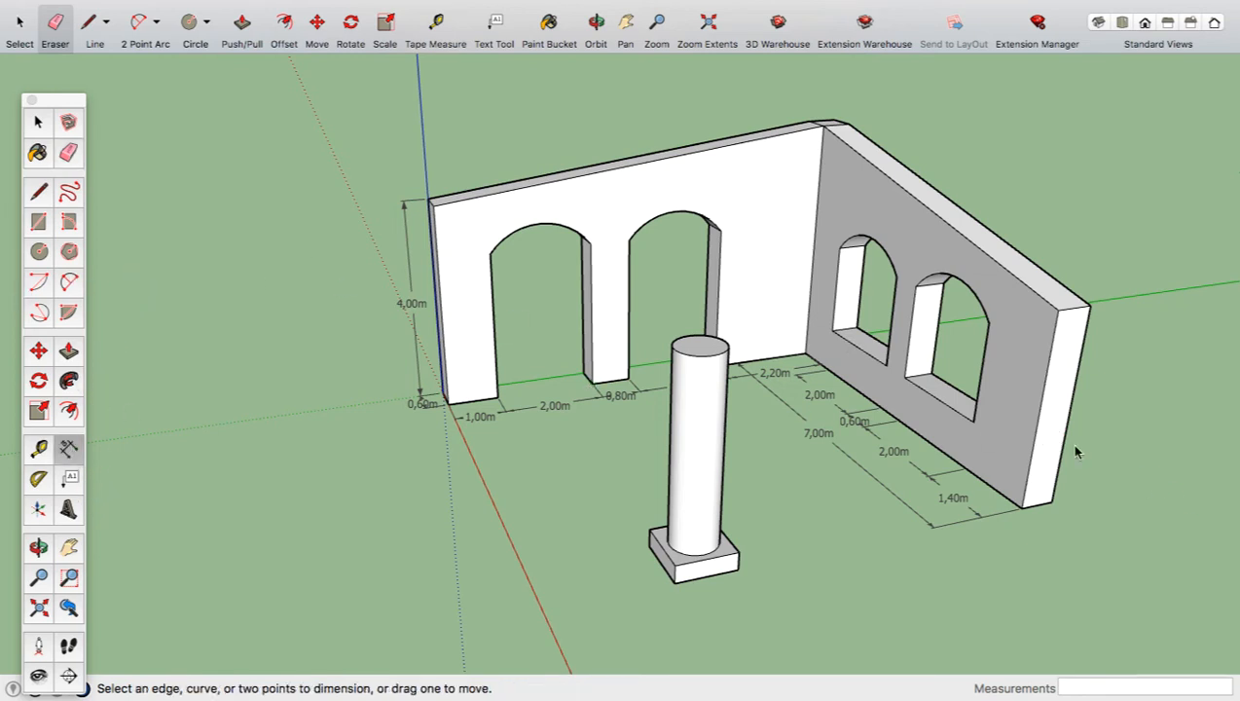
pyautogui.click(1052, 502)
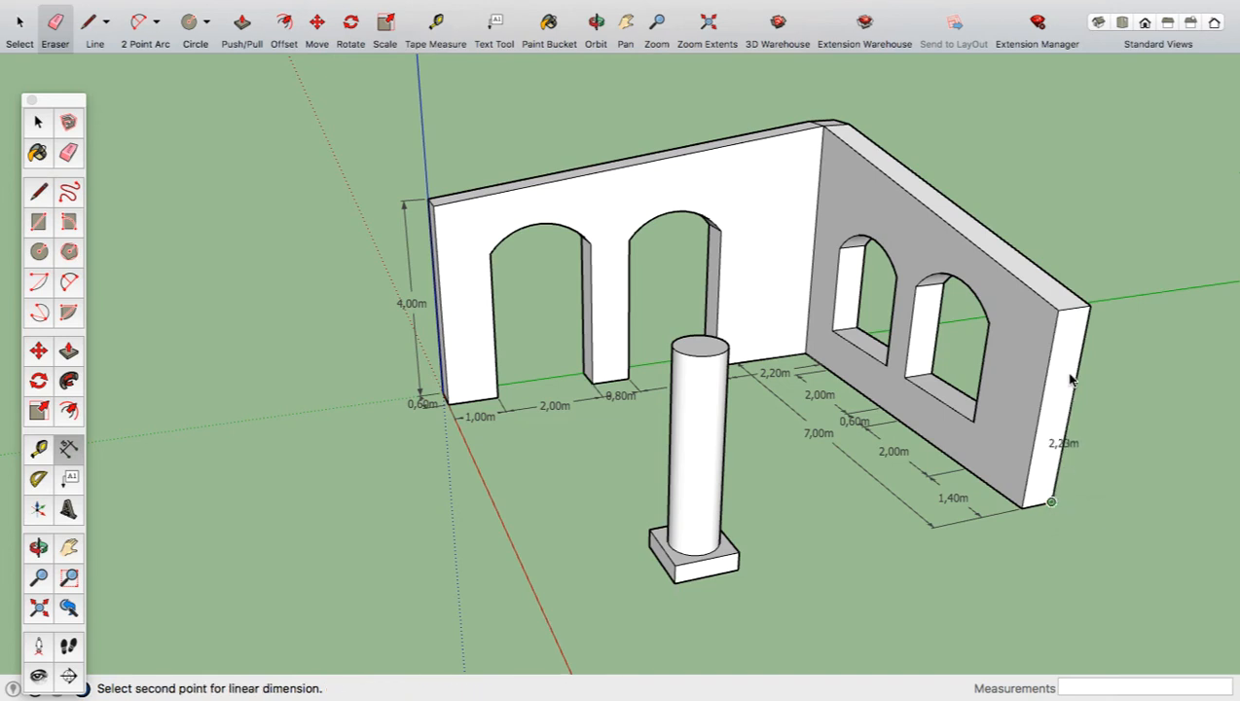
pyautogui.click(1091, 306)
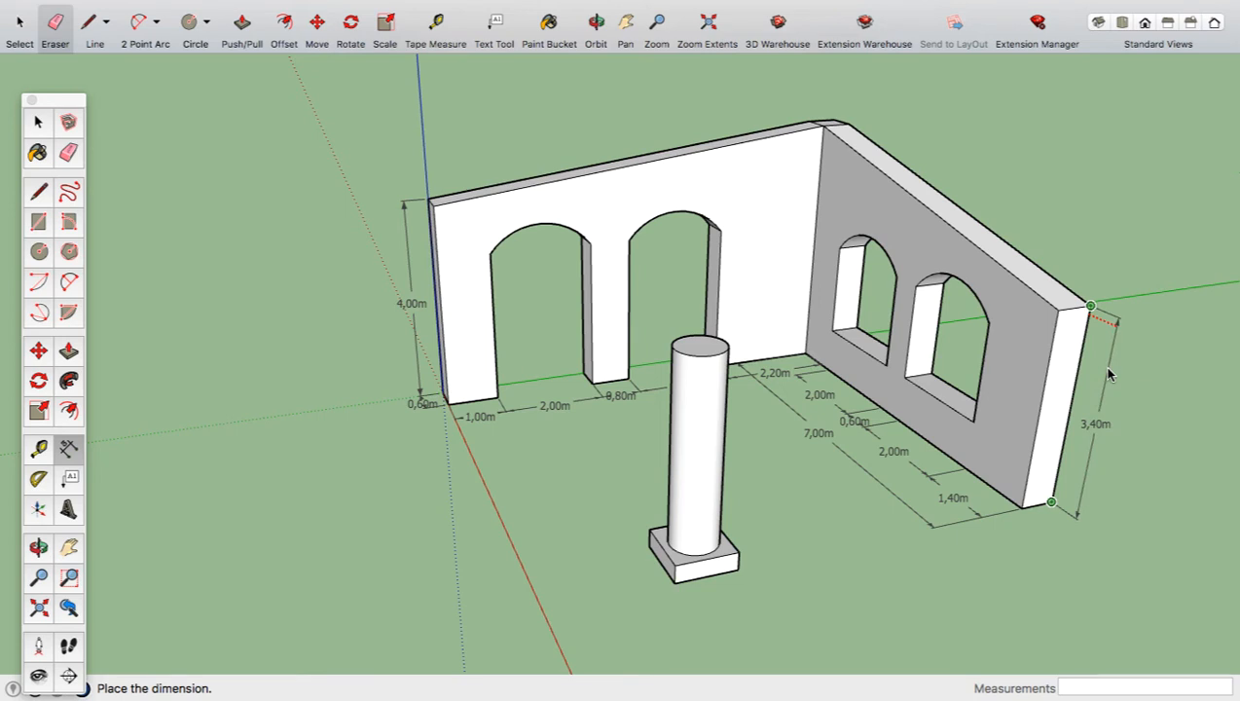
pyautogui.click(1110, 375)
pyautogui.click(1024, 509)
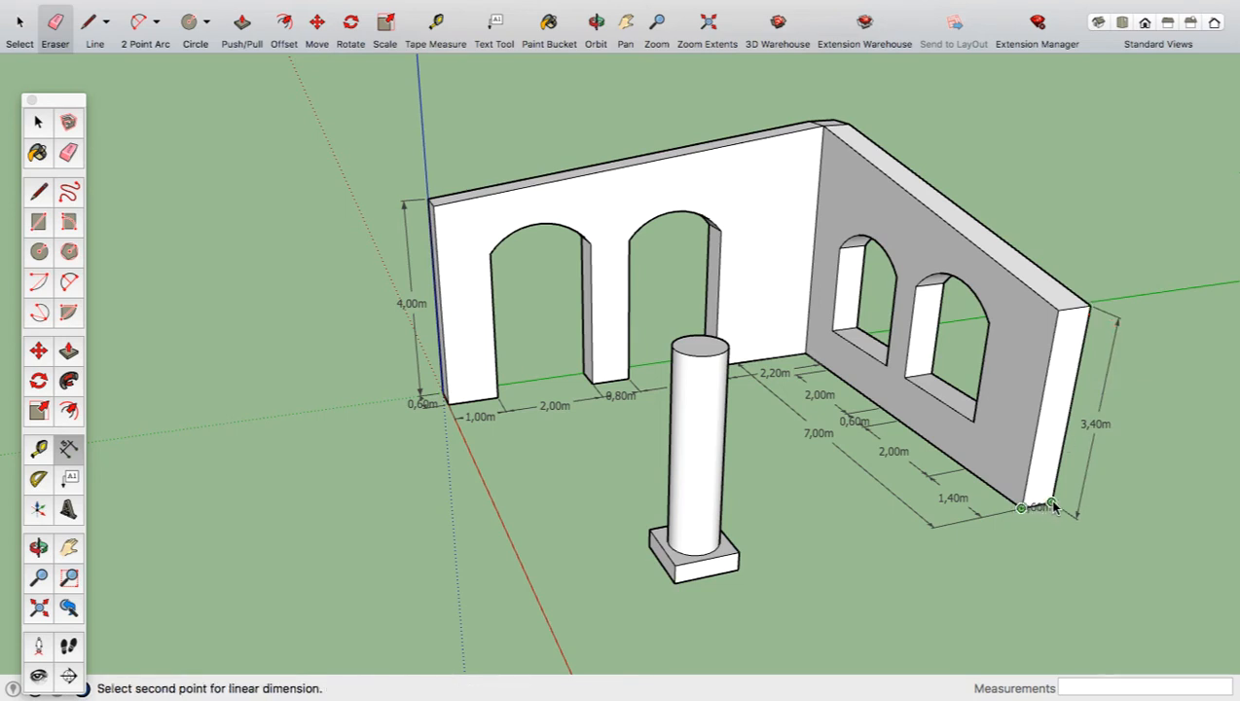
pyautogui.click(1052, 503)
pyautogui.click(1078, 528)
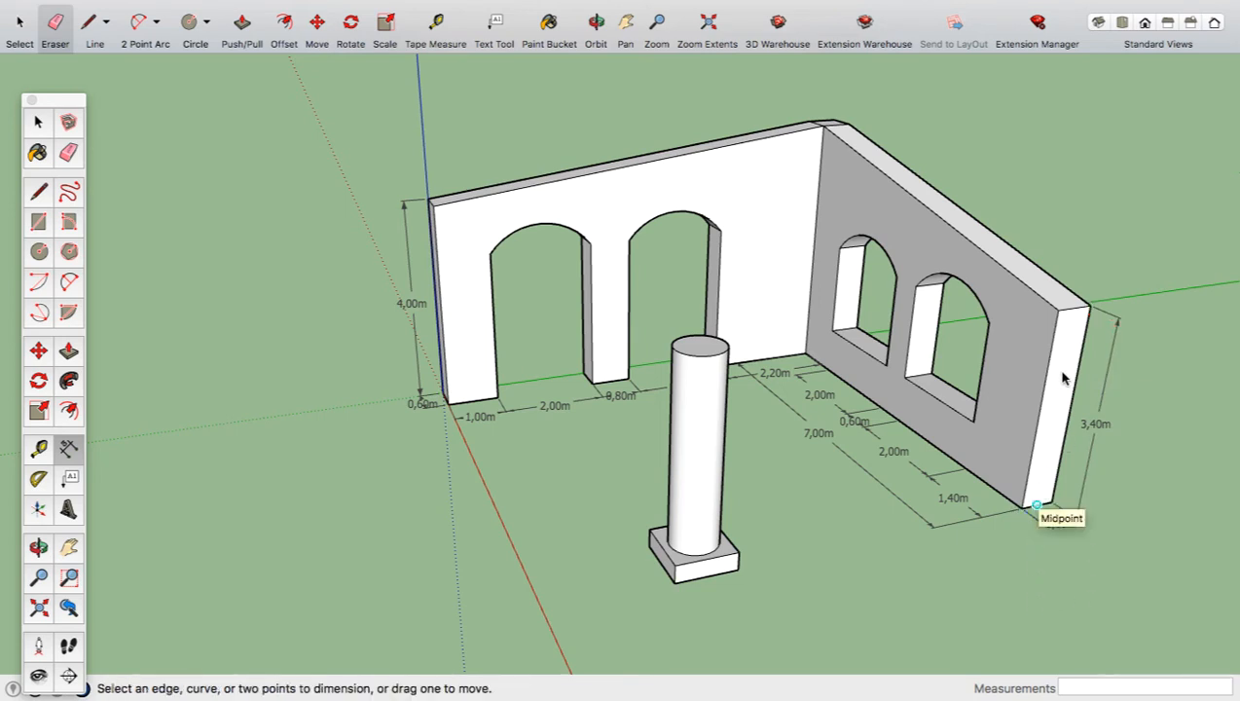
# - Dimension the arch rise of the window nearest the free end and of the first doorway
pyautogui.click(945, 343)
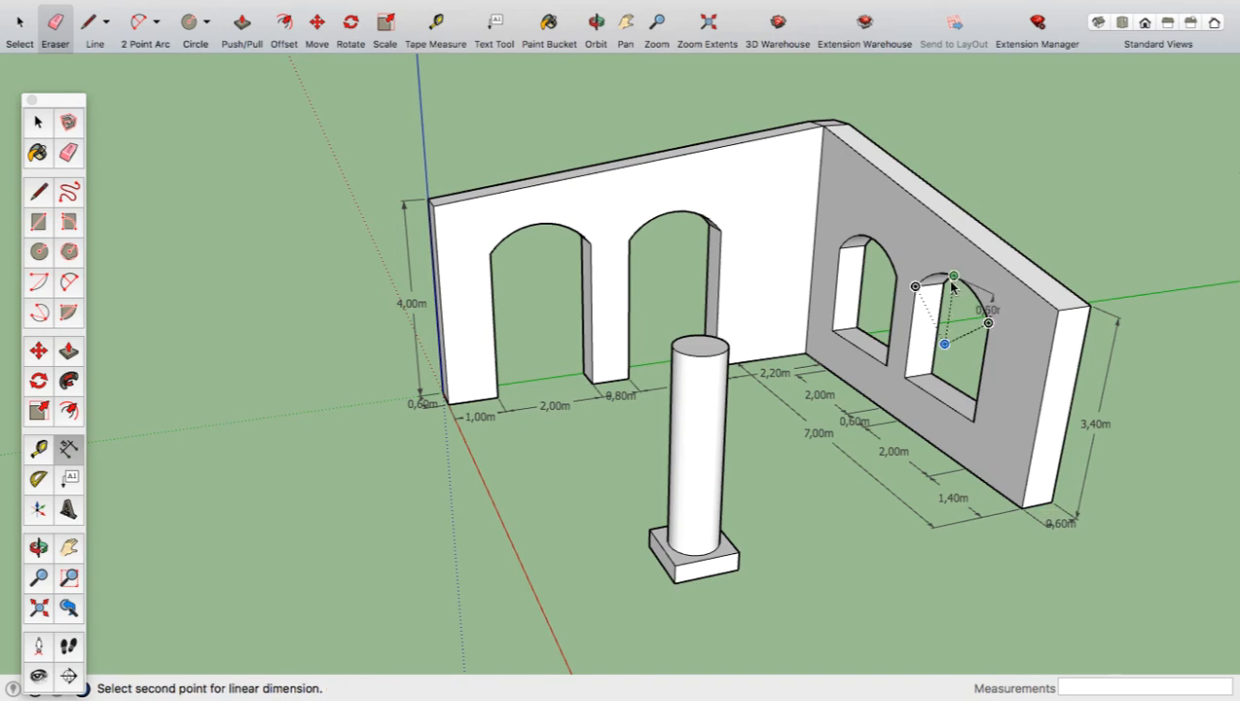
pyautogui.click(954, 279)
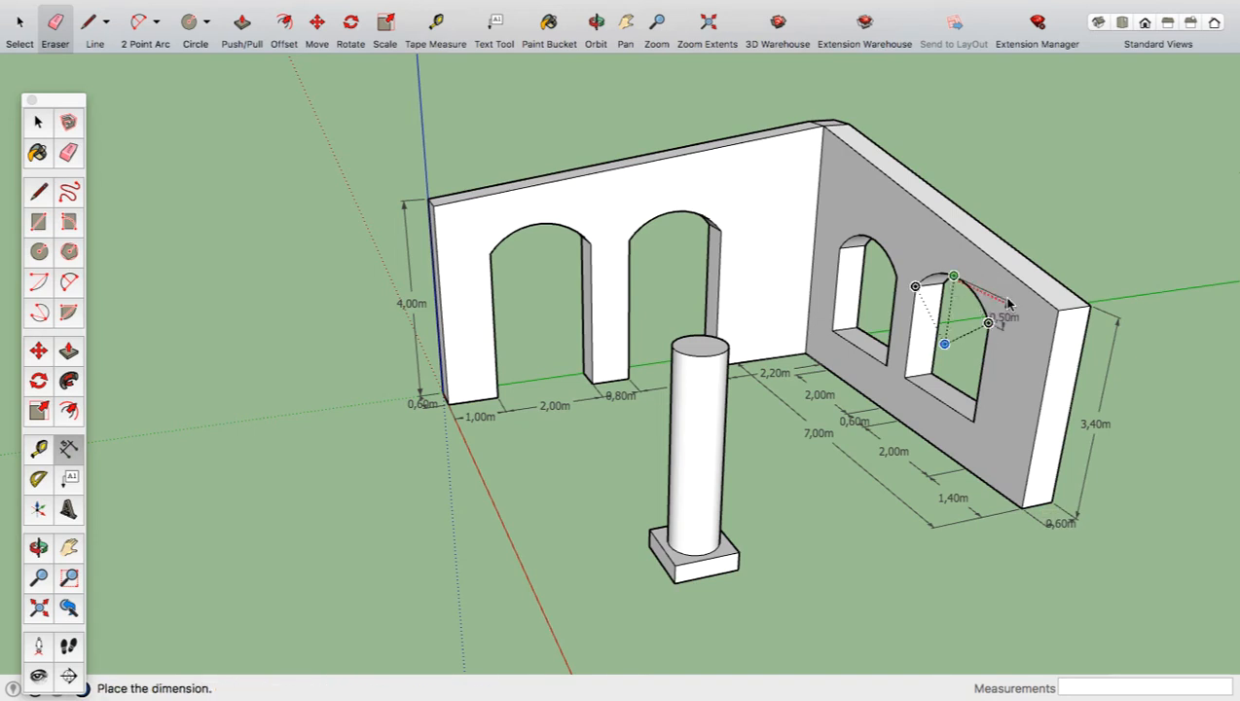
pyautogui.click(998, 310)
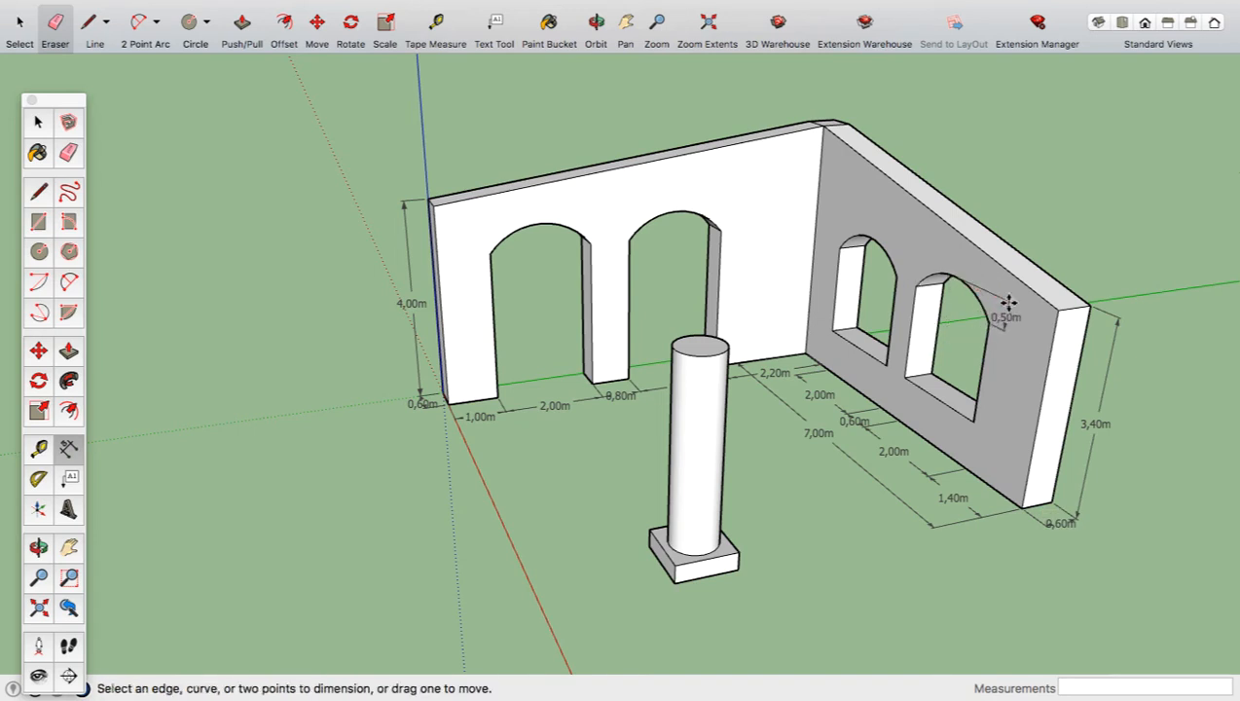
pyautogui.click(490, 253)
pyautogui.click(540, 224)
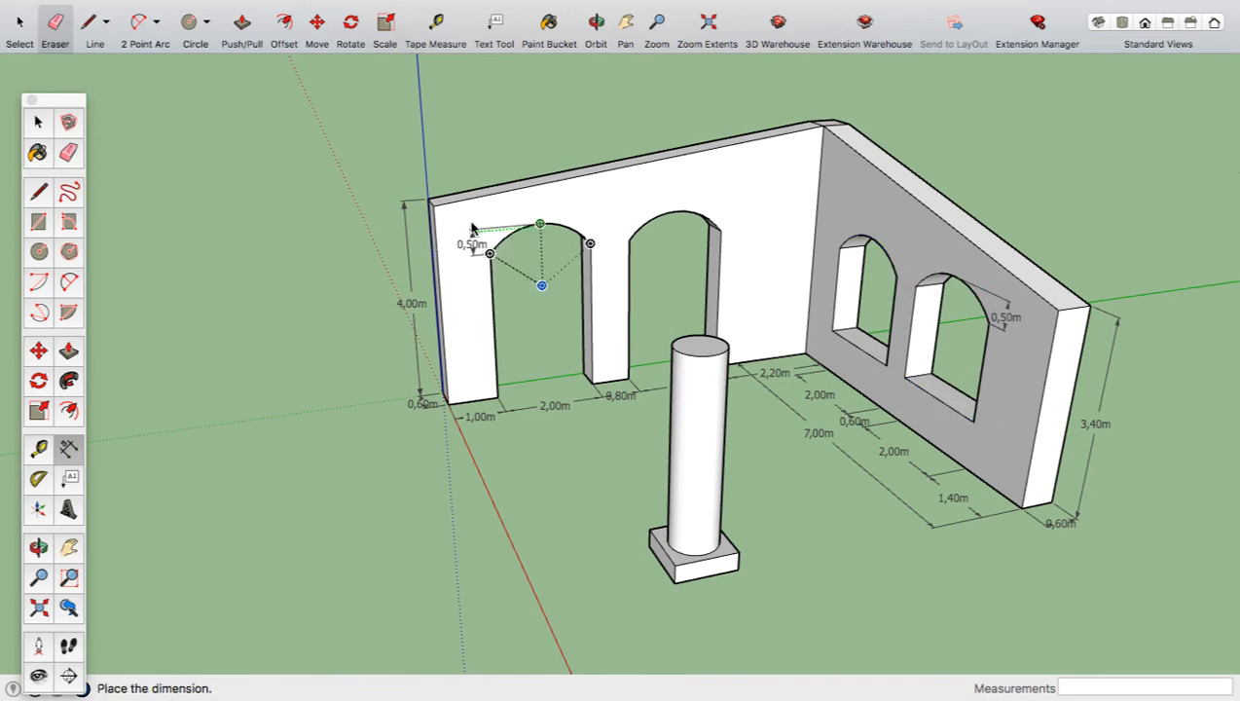
pyautogui.click(466, 239)
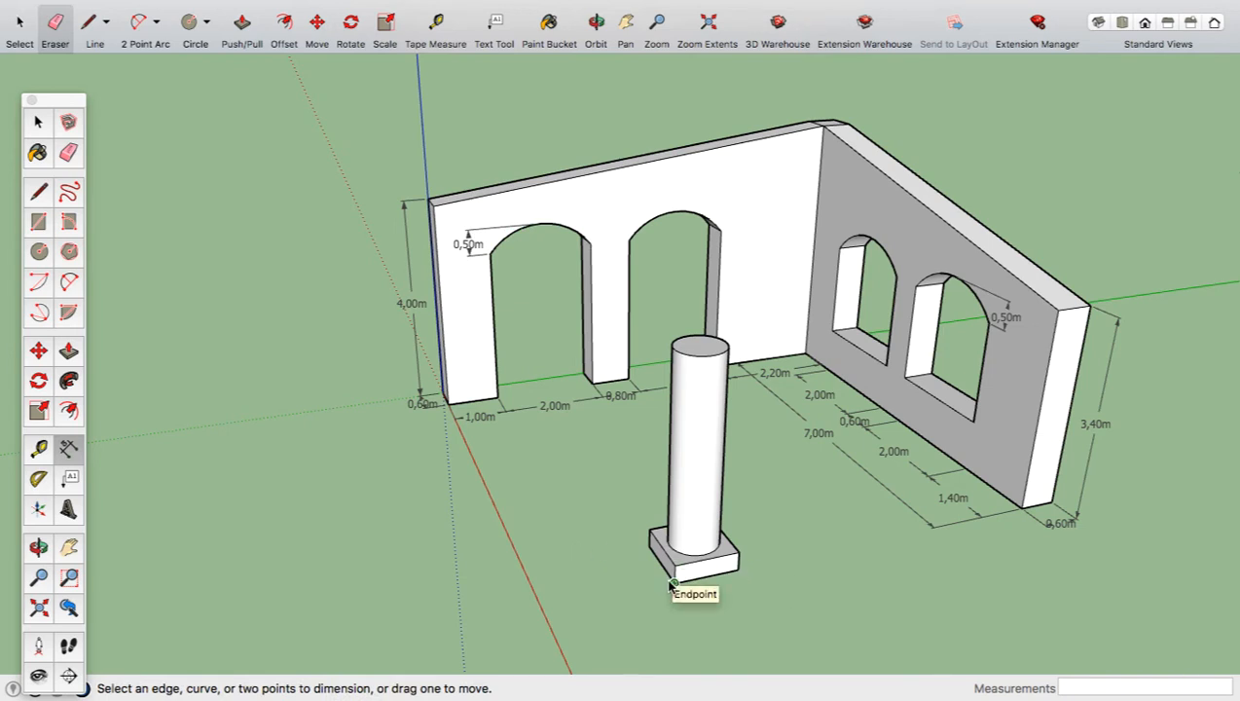
# - Add a leader text label reading "h=5,00" to the upper corner where the two walls meet
pyautogui.click(69, 477)
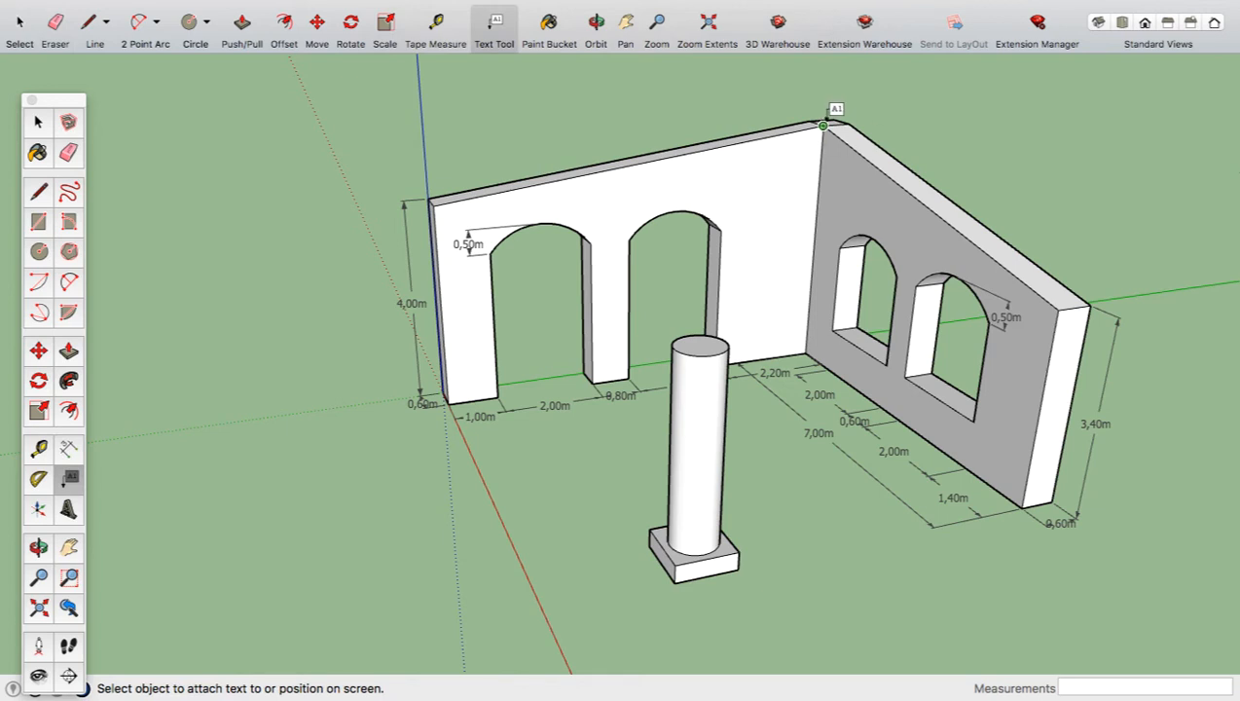
pyautogui.click(824, 125)
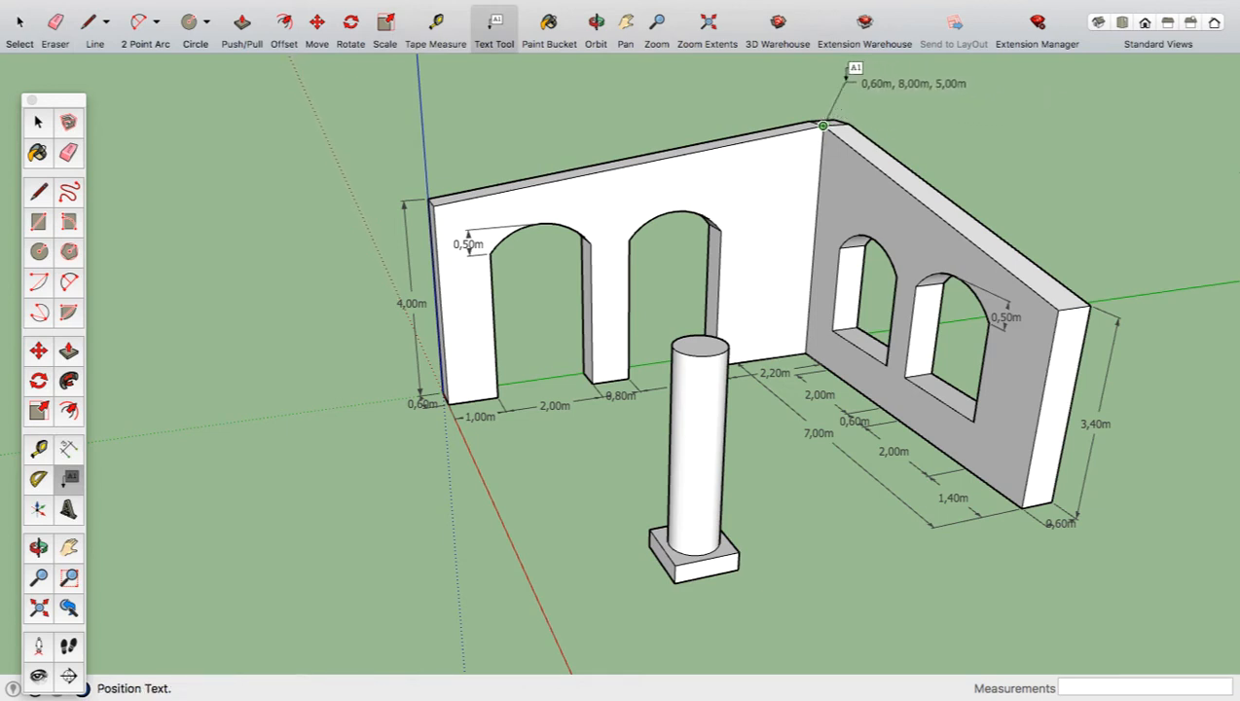
pyautogui.click(834, 94)
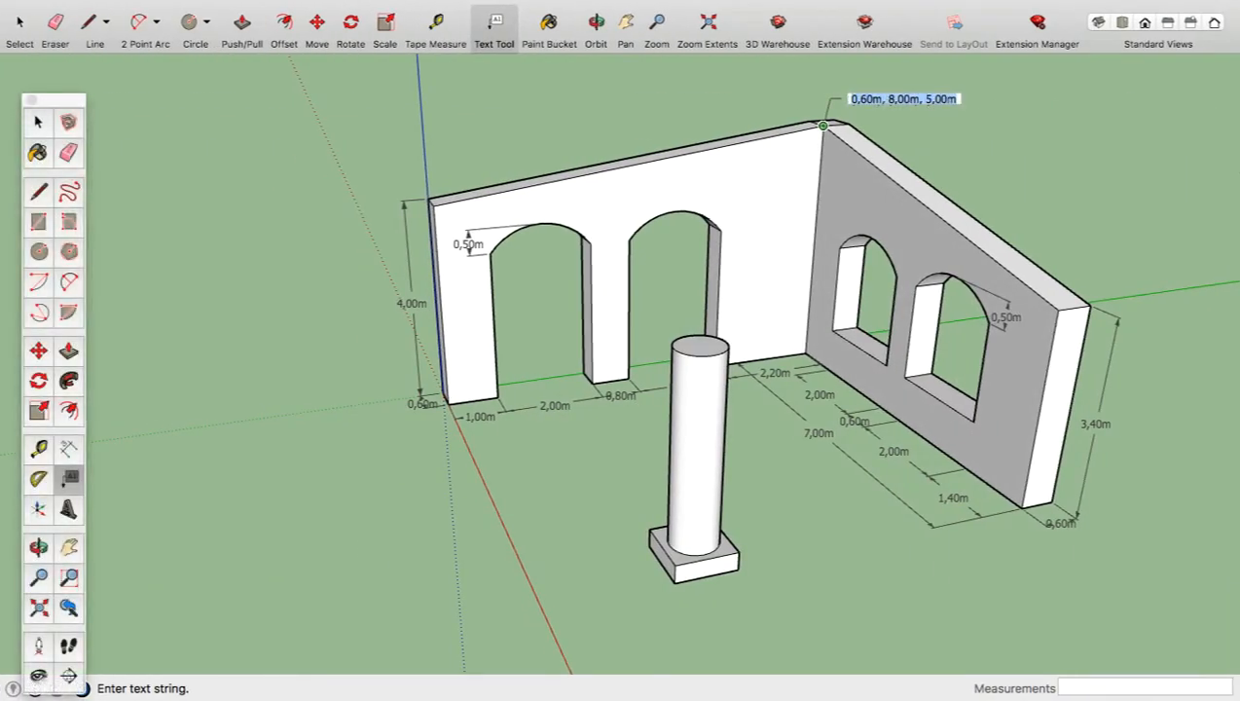
pyautogui.write('h=5,')
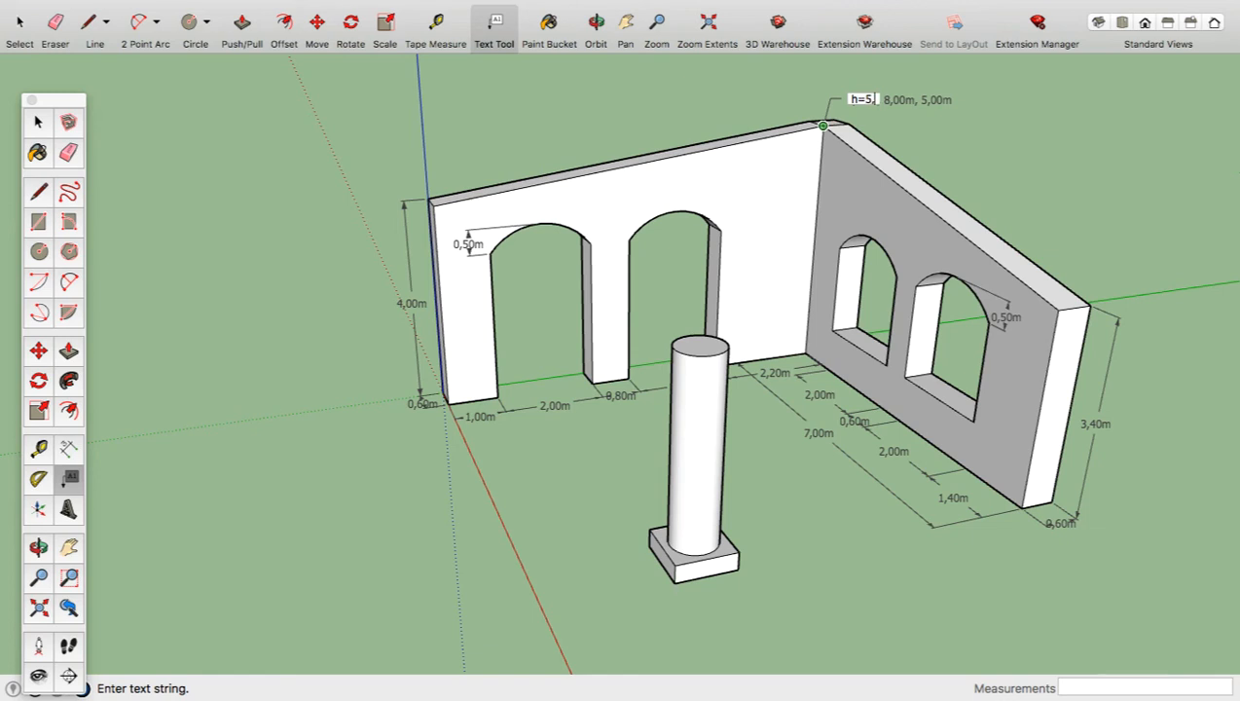
pyautogui.write('00')
pyautogui.press('Return')
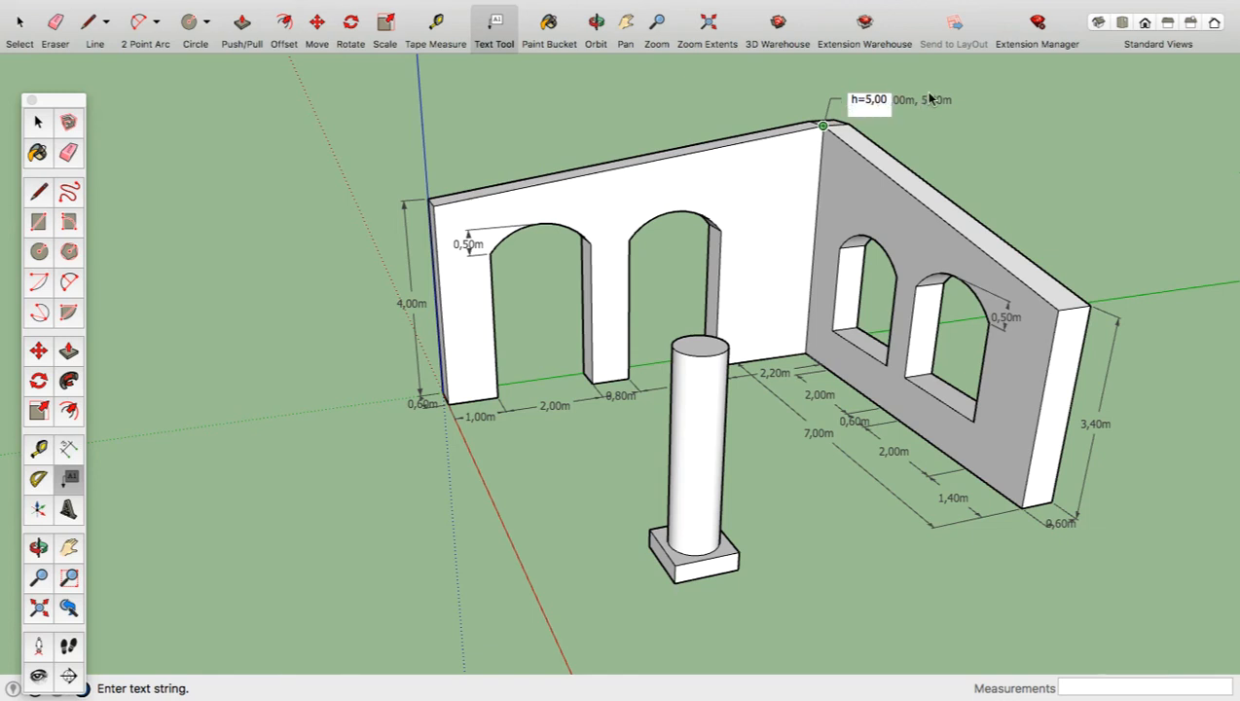
pyautogui.press('BackSpace')
pyautogui.click(1012, 107)
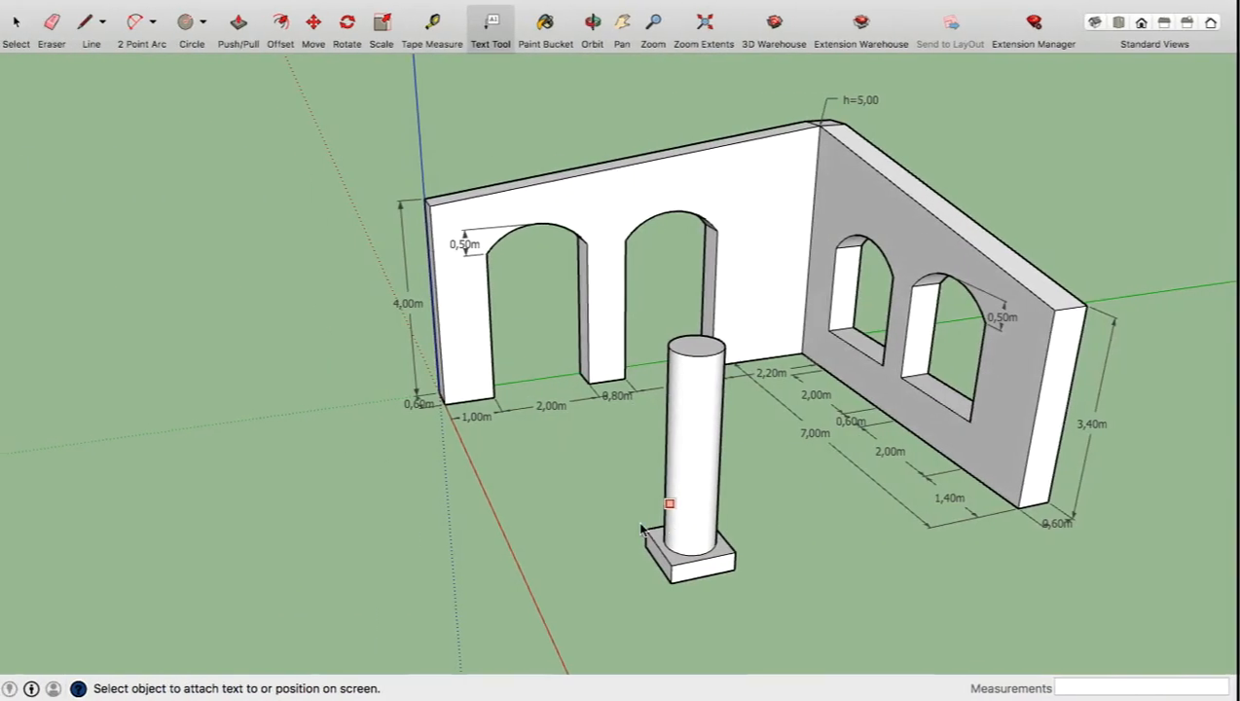
# - Label the column shaft with a leader text reading "h=3,10 r=0,40", placed beside the shaft
pyautogui.click(685, 489)
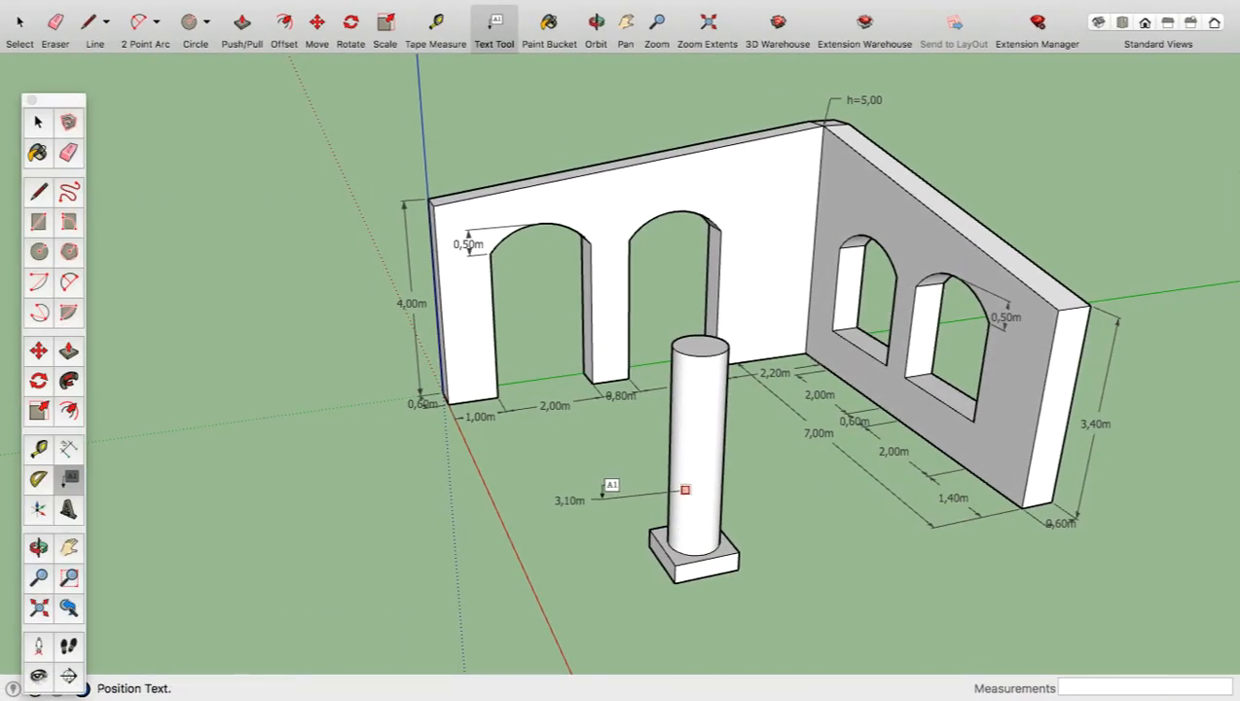
pyautogui.click(613, 496)
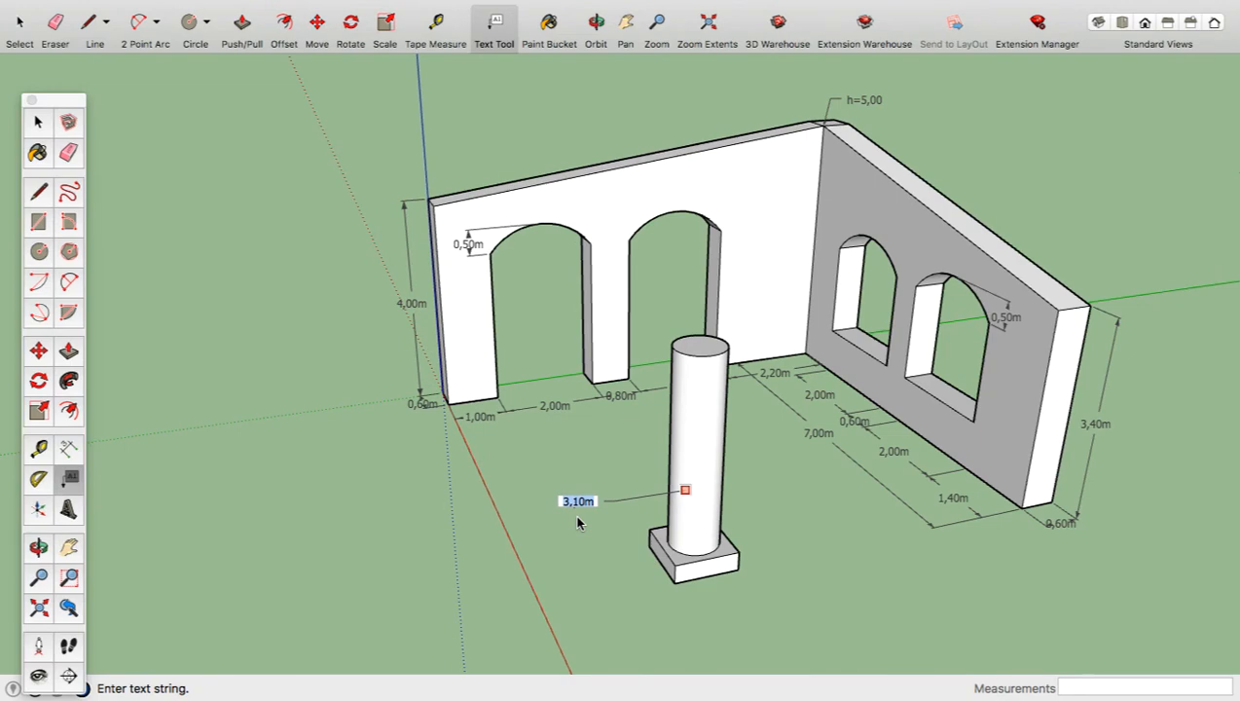
pyautogui.write('h')
pyautogui.write('r=0,40')
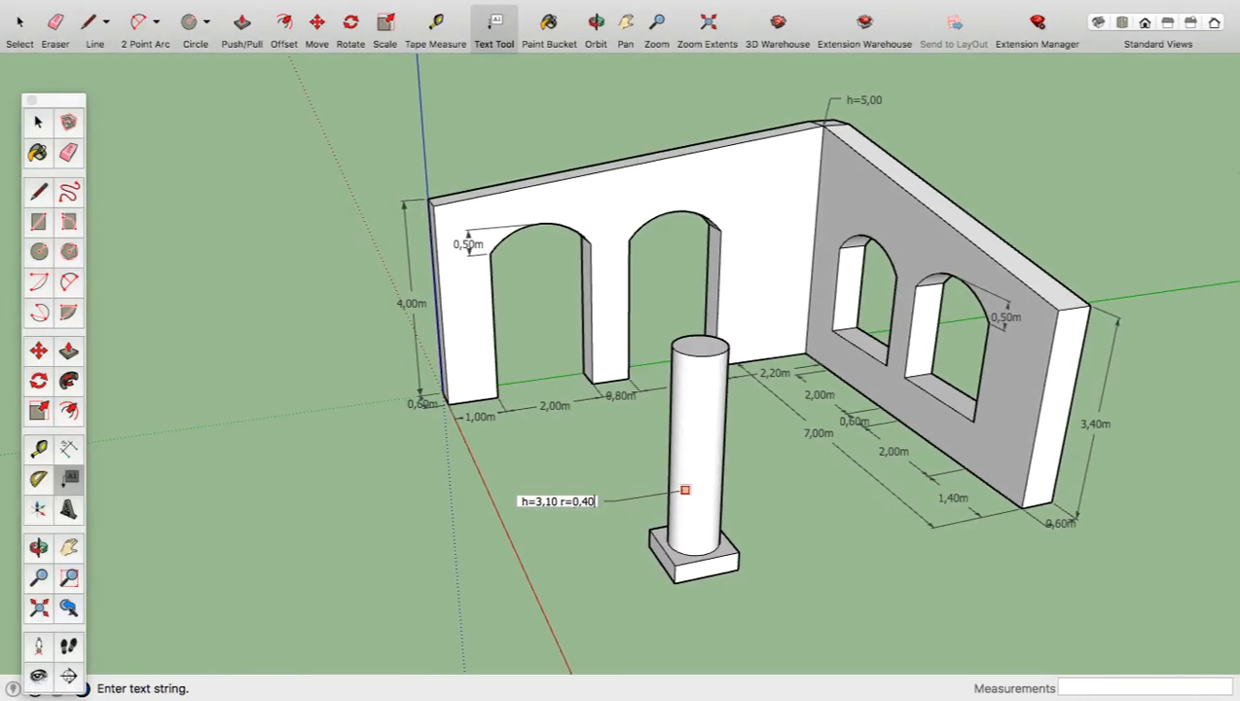
pyautogui.click(594, 560)
# - Label the column's square base with a leader text reading "1x1x0,30"
pyautogui.click(693, 560)
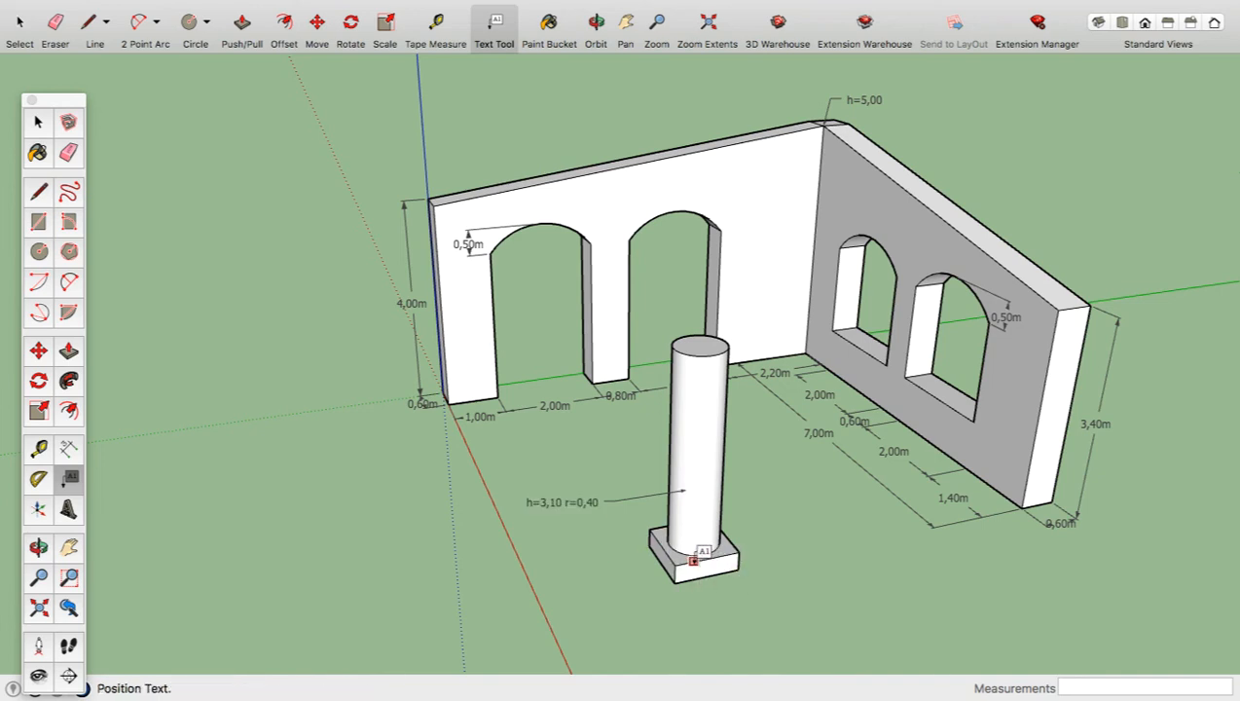
pyautogui.click(776, 597)
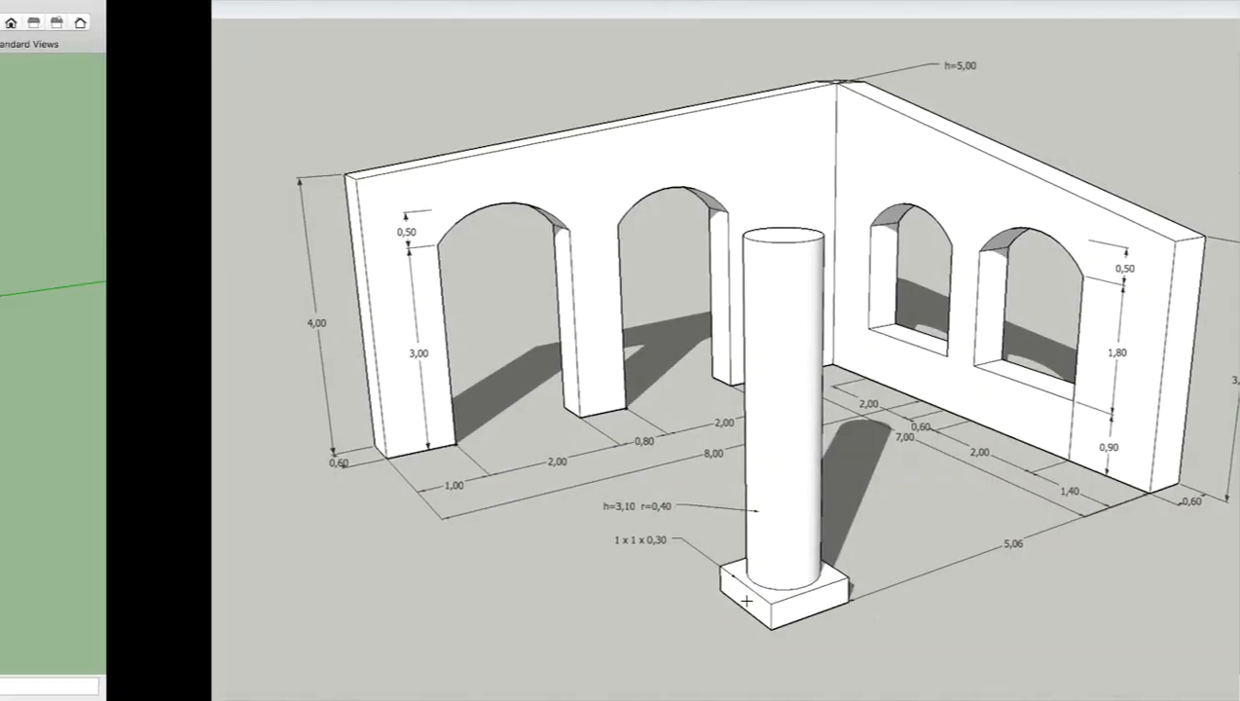
pyautogui.click(747, 606)
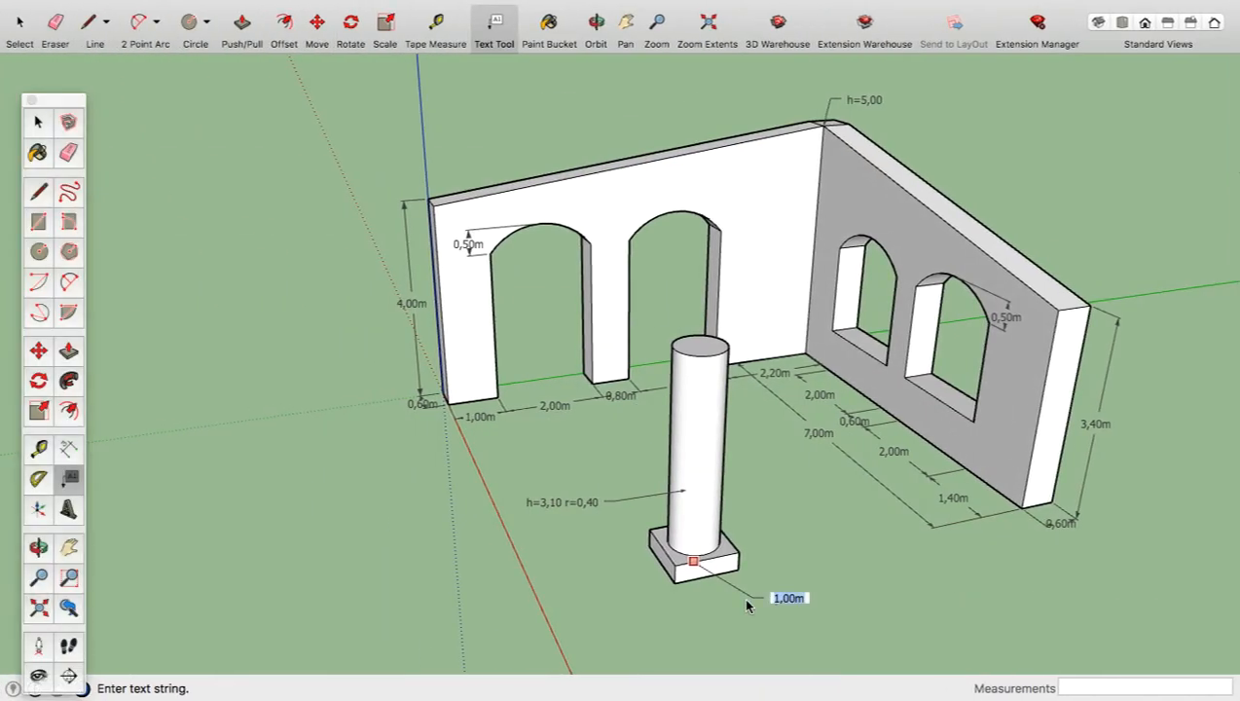
pyautogui.write('1x0')
pyautogui.click(815, 562)
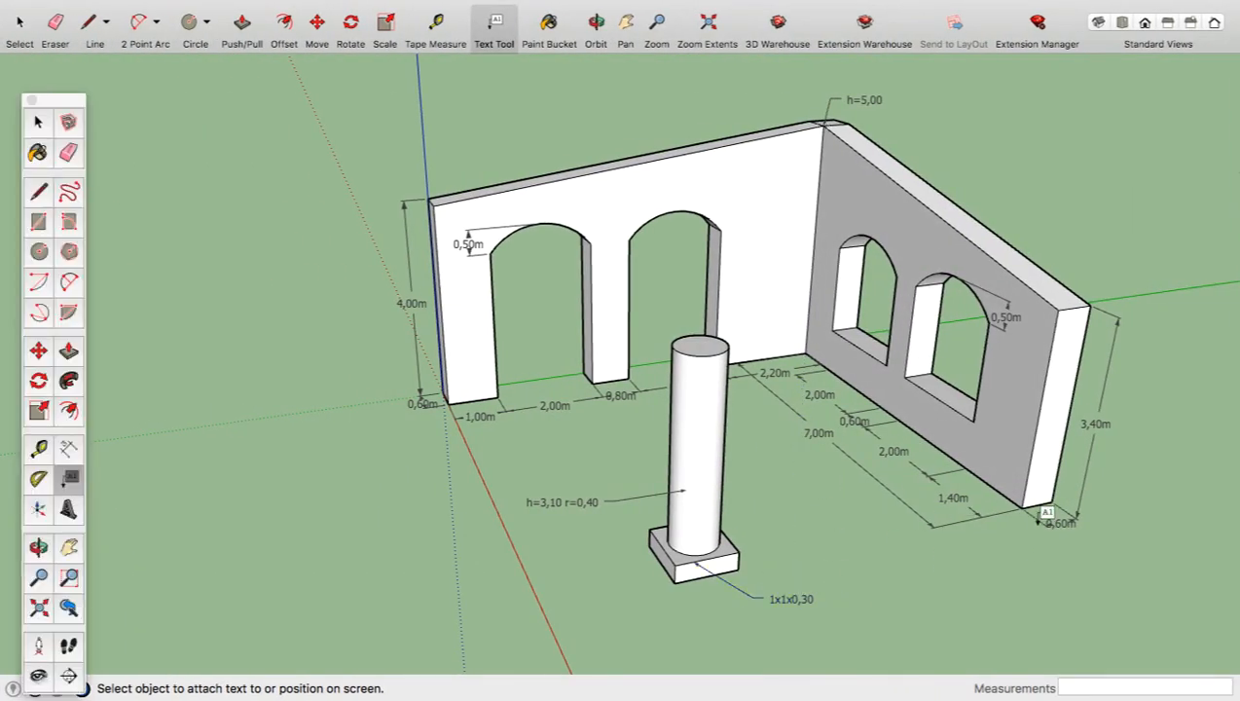
# - Dimension the distance from the window wall's free-end ground corner to the nearest bottom corner of the column base
pyautogui.click(1021, 507)
pyautogui.press('Escape')
pyautogui.click(70, 454)
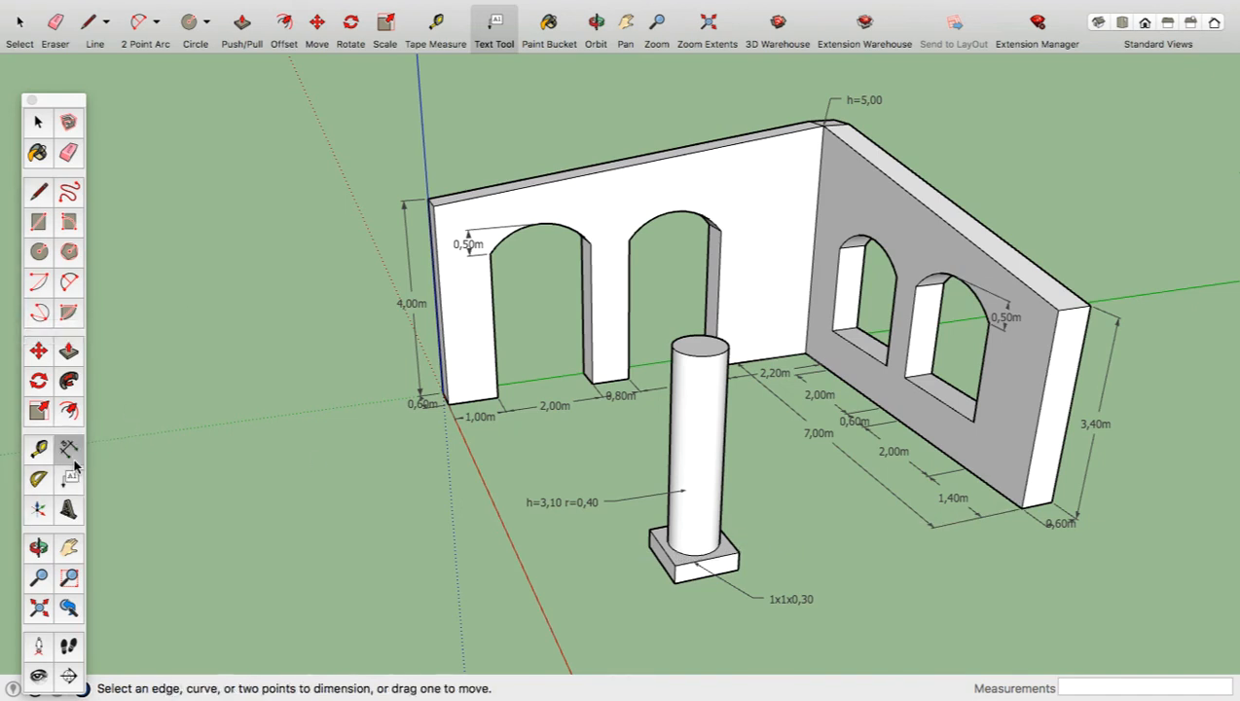
pyautogui.click(1021, 508)
pyautogui.click(738, 570)
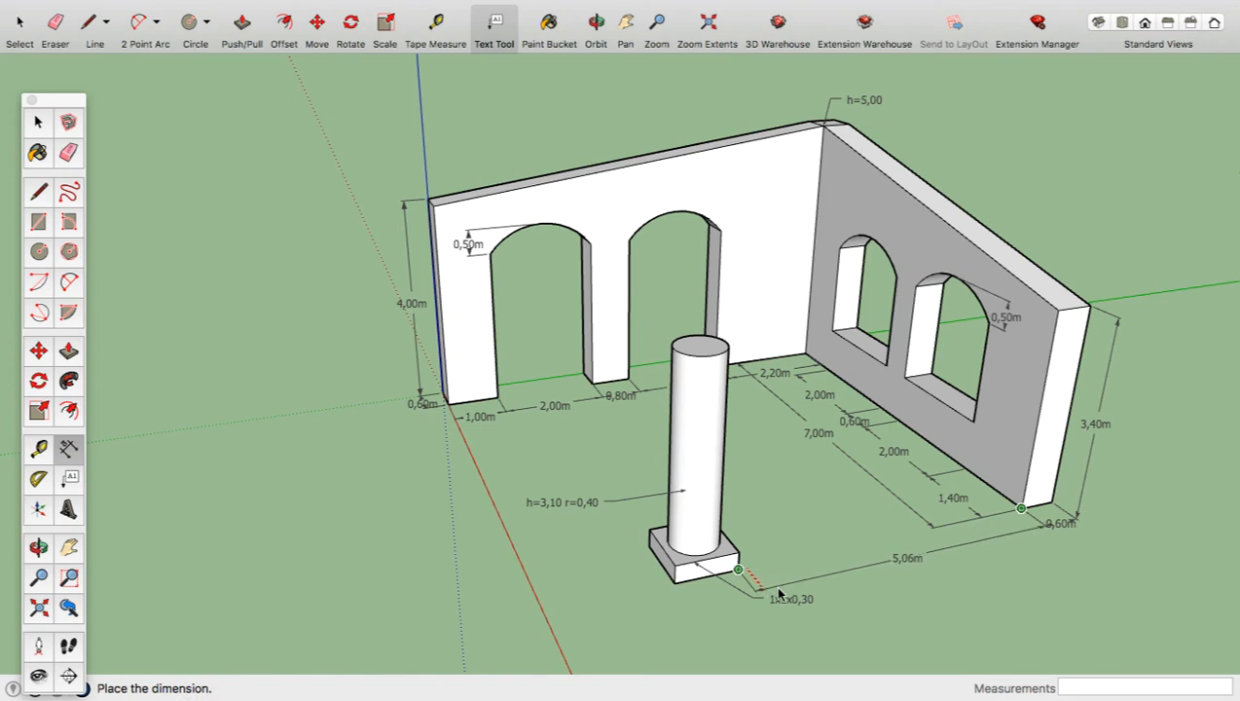
pyautogui.click(778, 594)
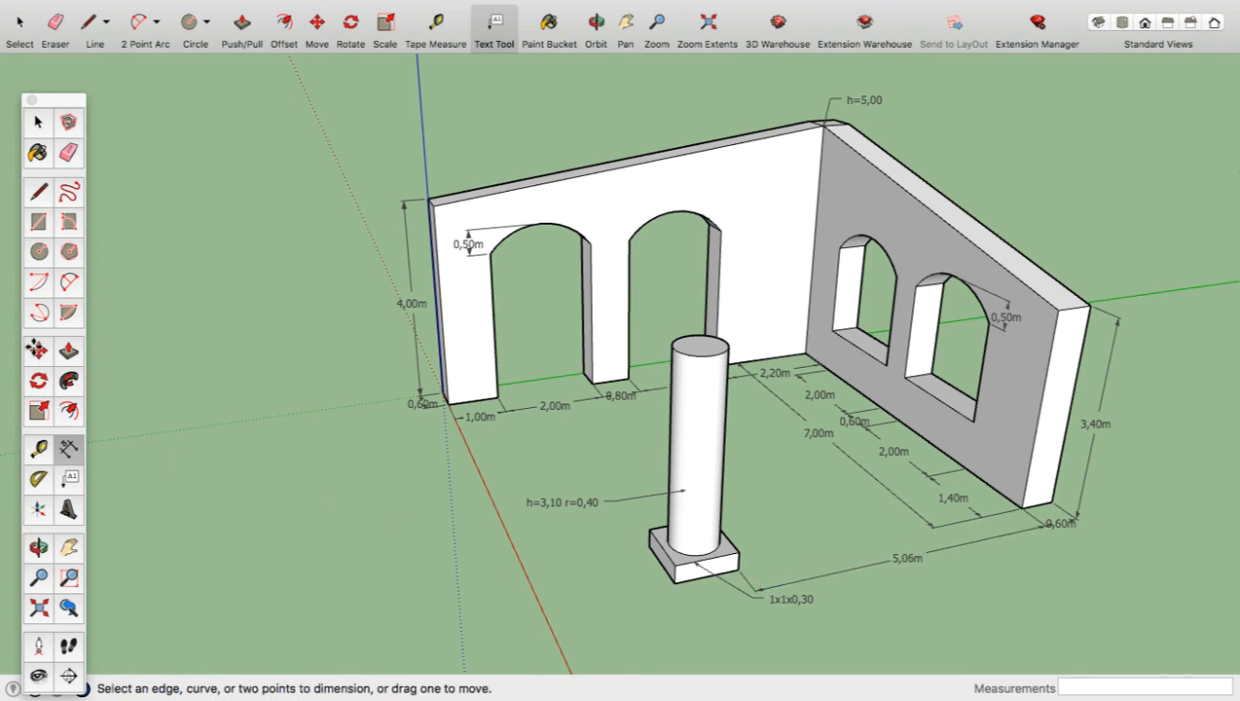
# - Move the base's "1x1x0,30" label to just below the column shaft's label
pyautogui.press('m')
pyautogui.click(808, 599)
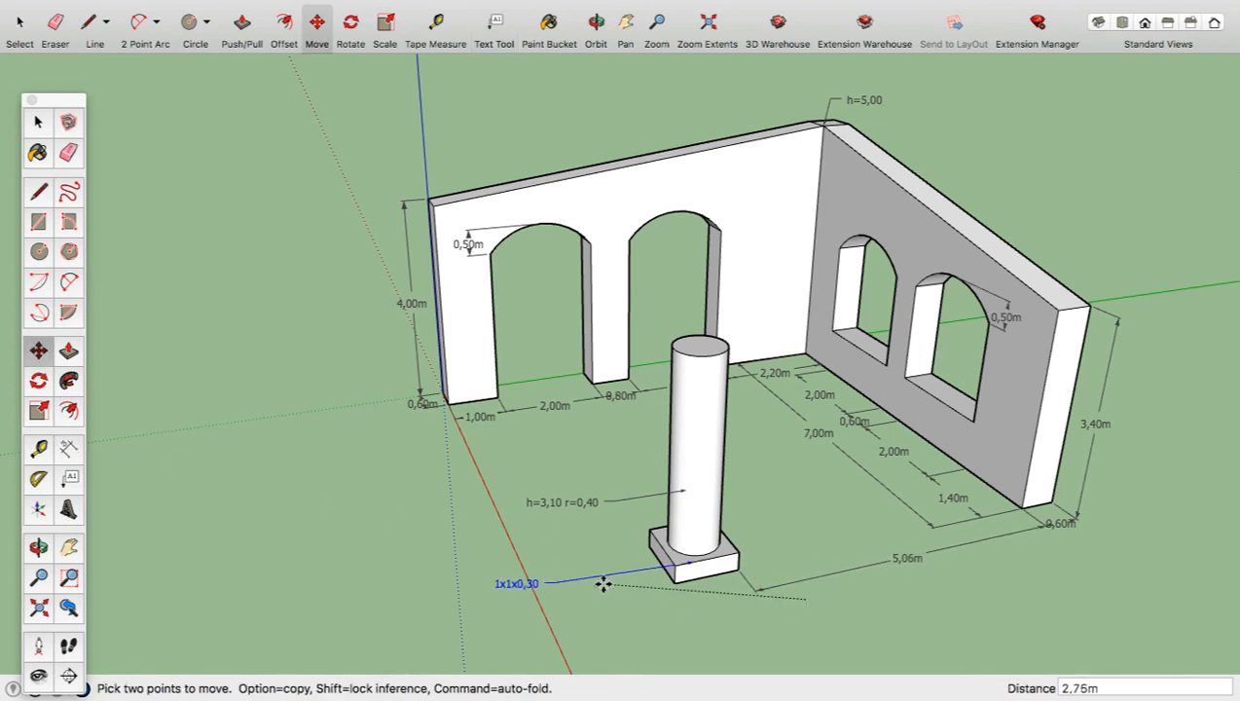
pyautogui.click(649, 535)
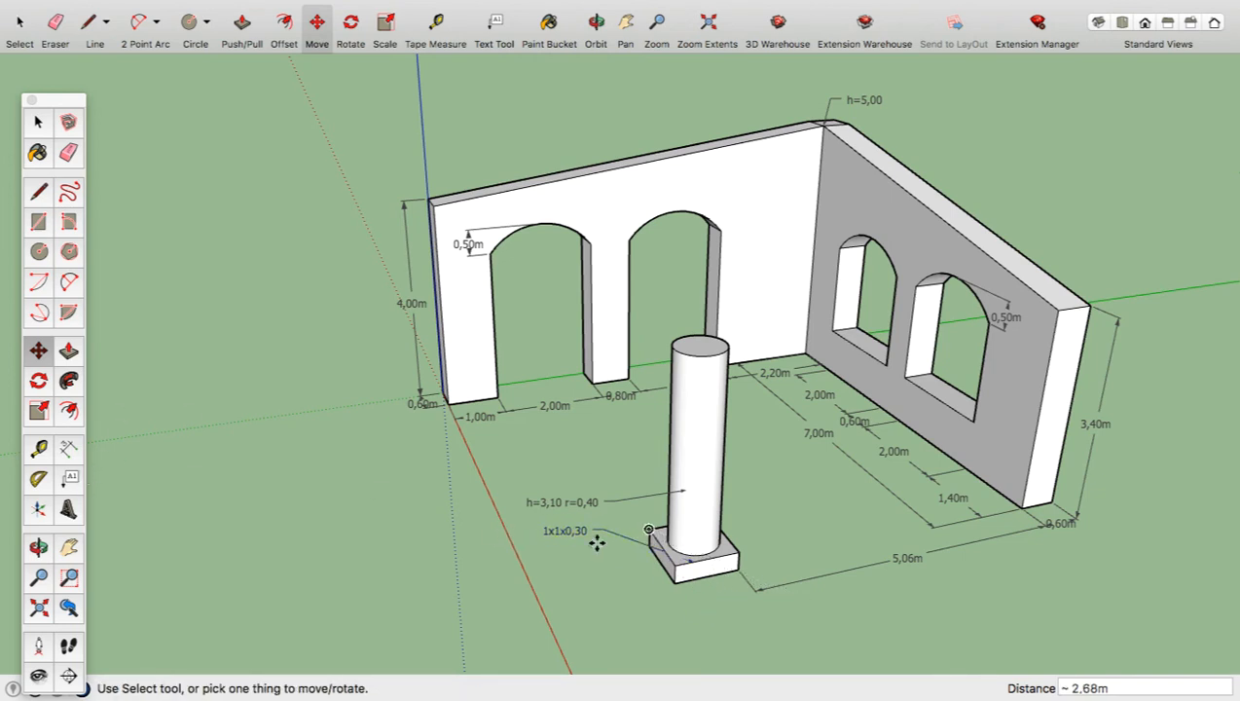
pyautogui.click(38, 121)
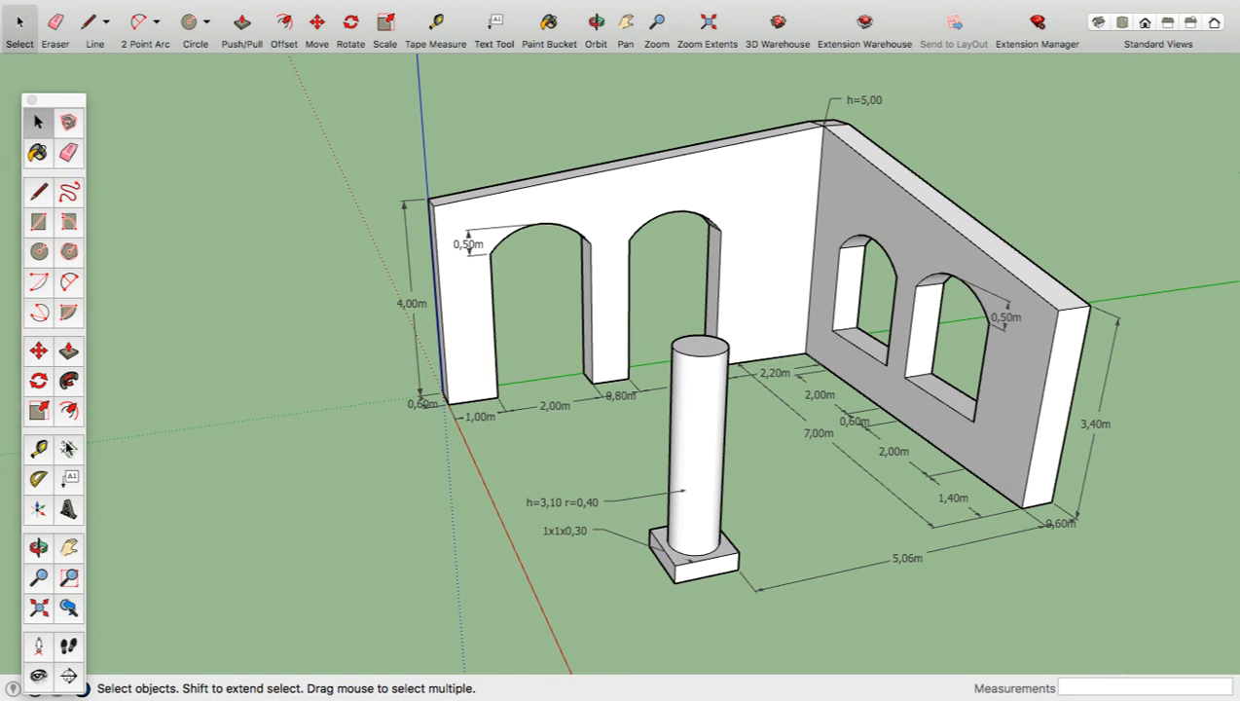
# - Draw a vertical helper line from the outer sill corner of the window nearest the free end to the ground edge
pyautogui.press('l')
pyautogui.click(973, 421)
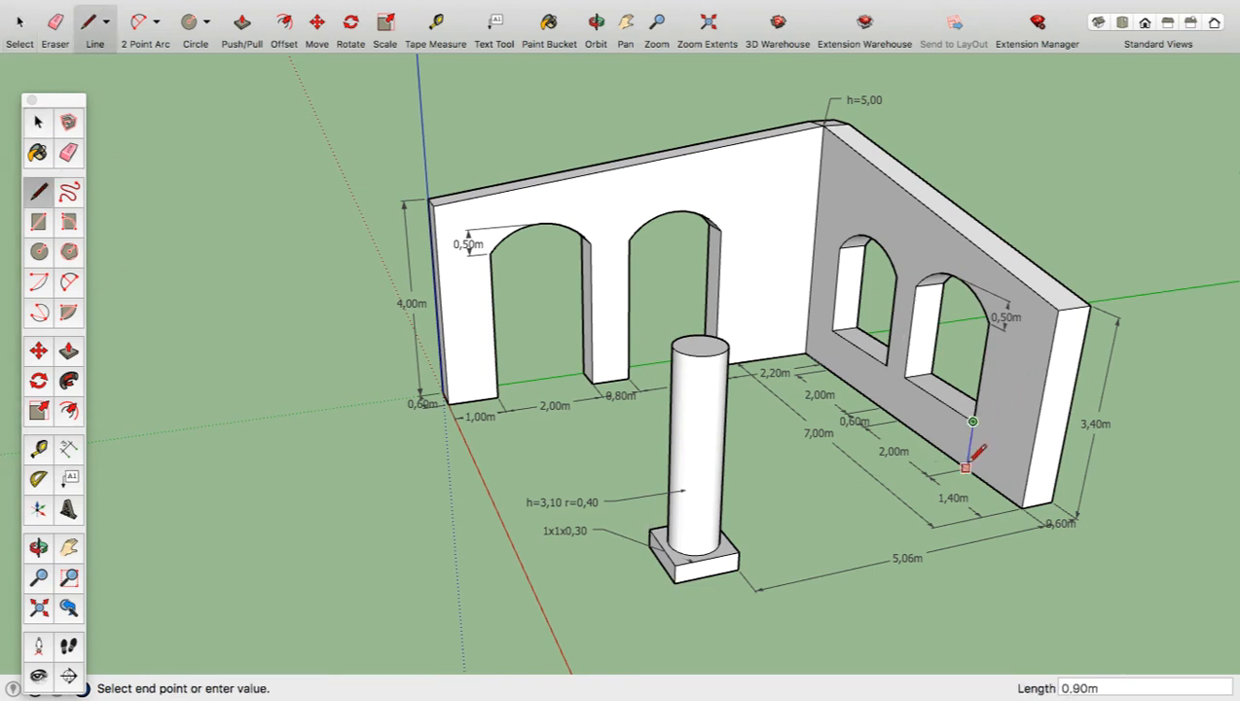
pyautogui.press('Escape')
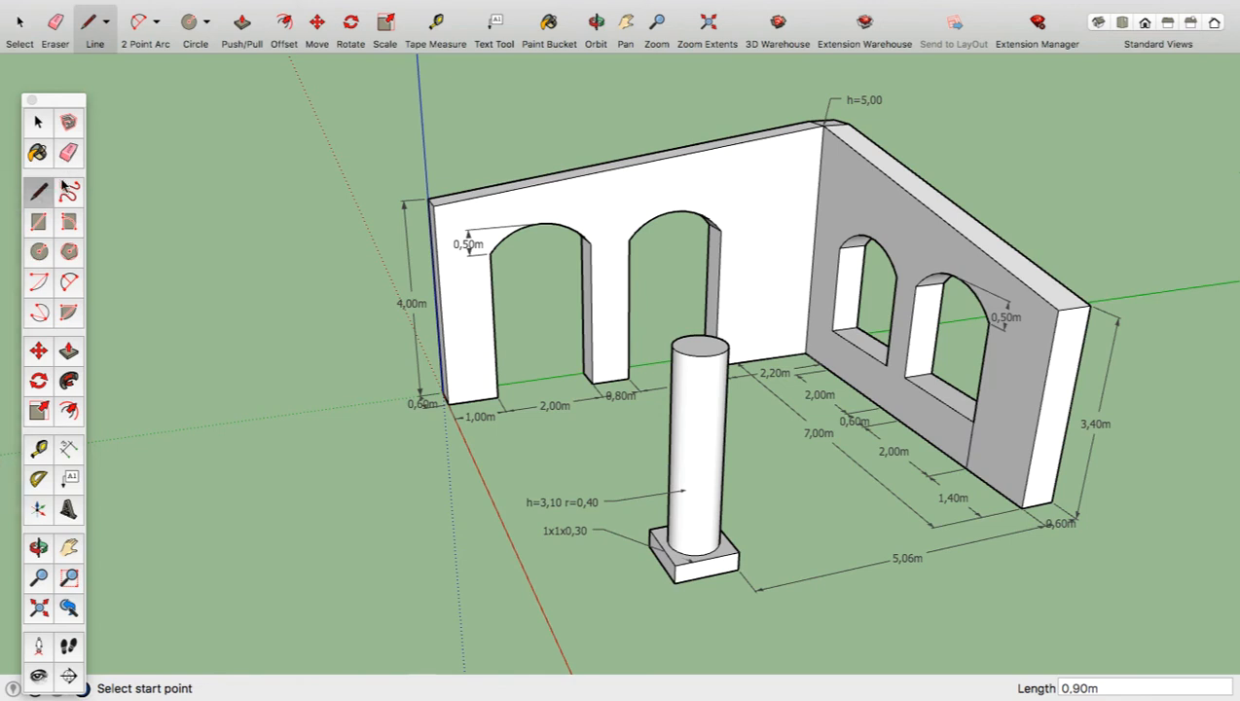
# - Dimension the straight side height of the window nearest the free end and its sill height above the ground
pyautogui.click(70, 449)
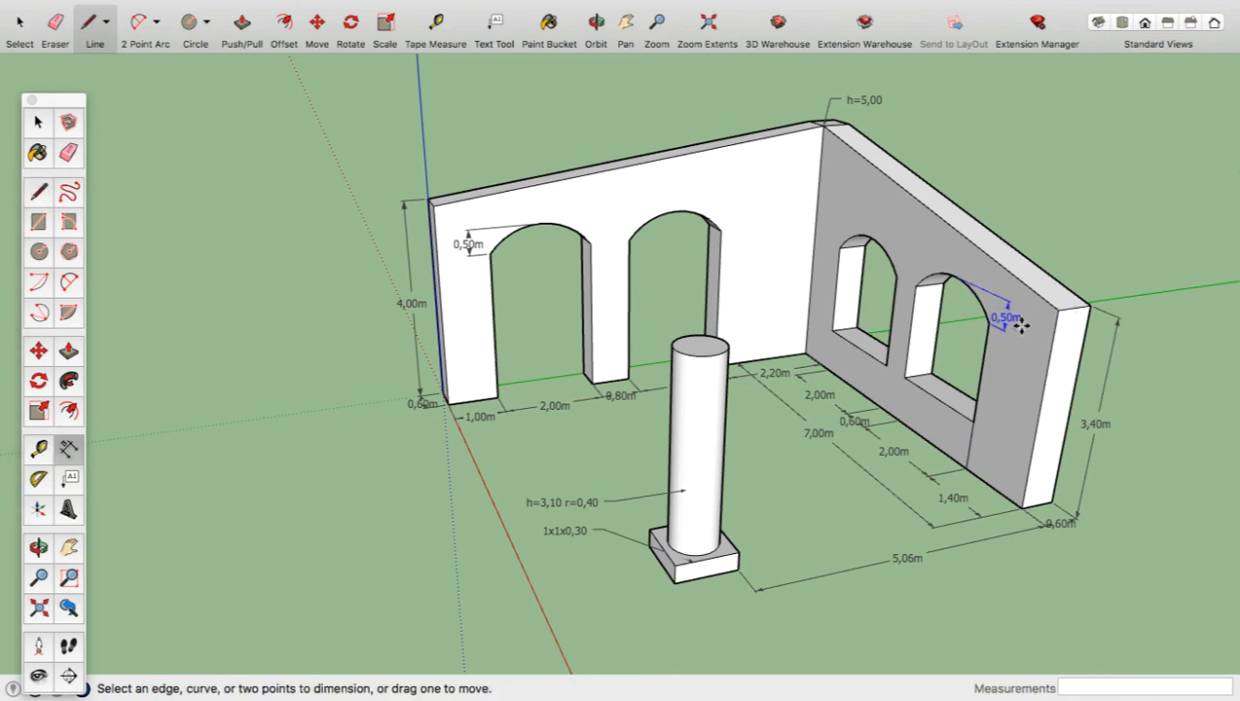
pyautogui.click(988, 323)
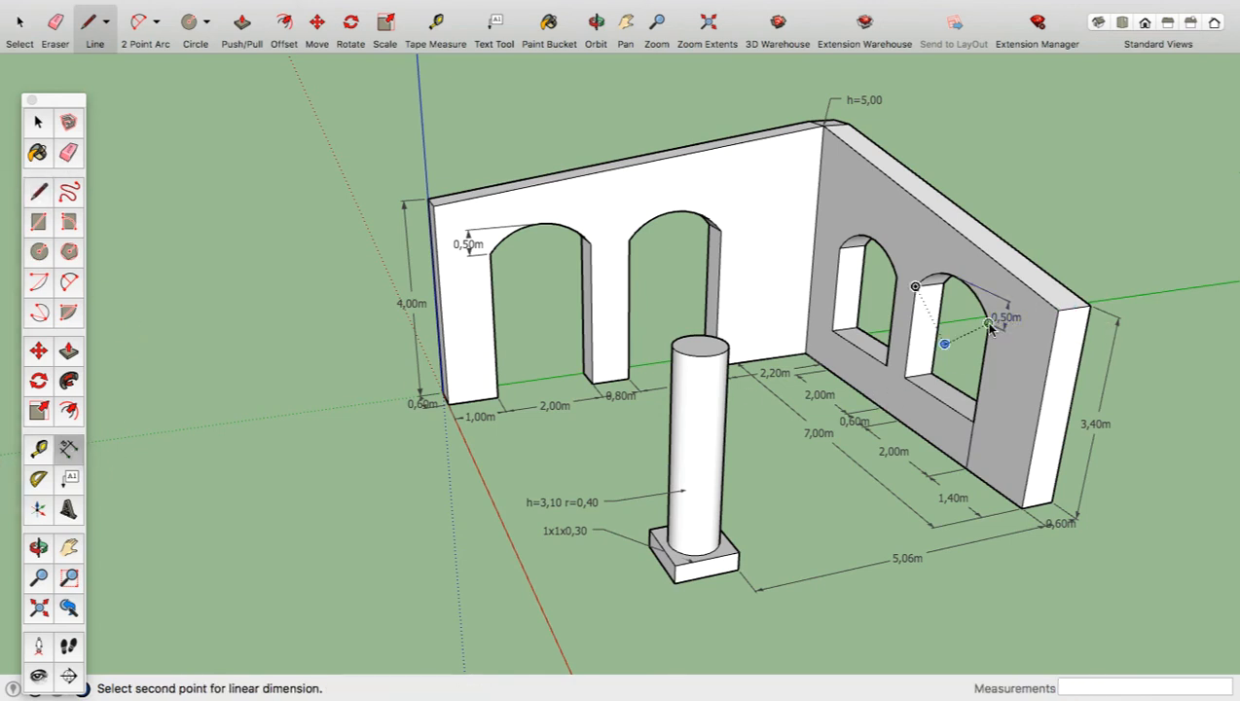
pyautogui.click(973, 421)
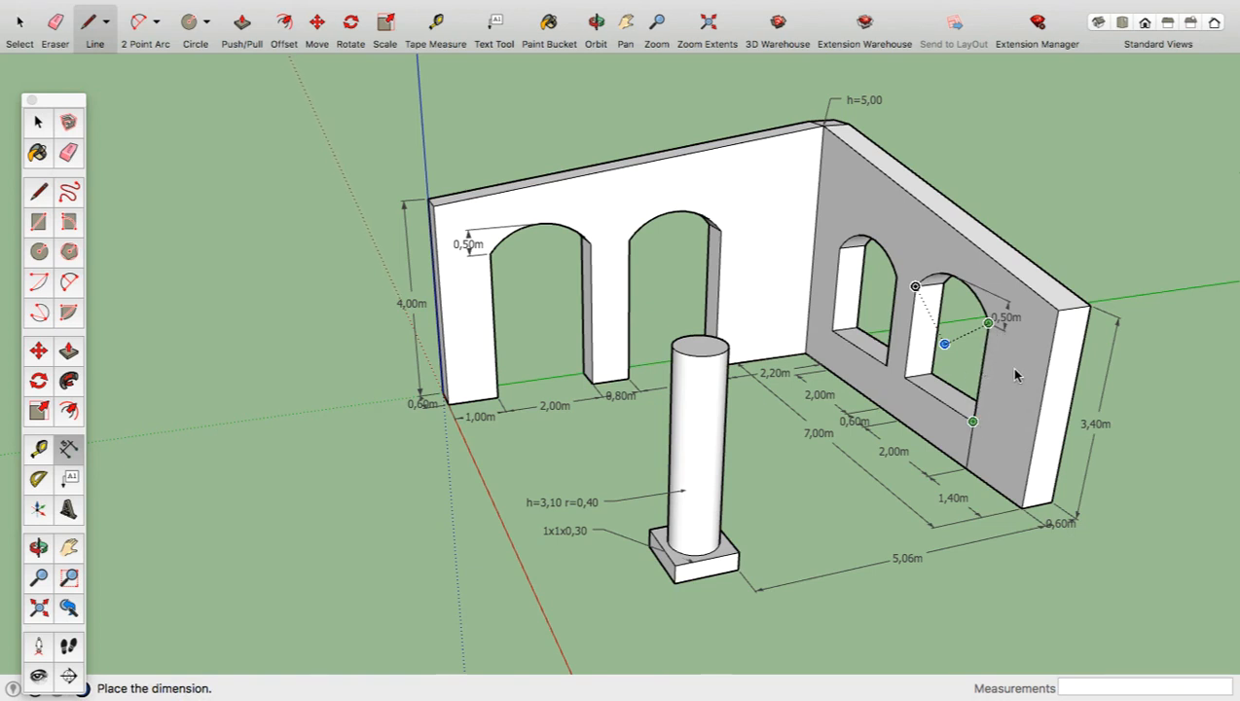
pyautogui.click(985, 430)
pyautogui.click(974, 420)
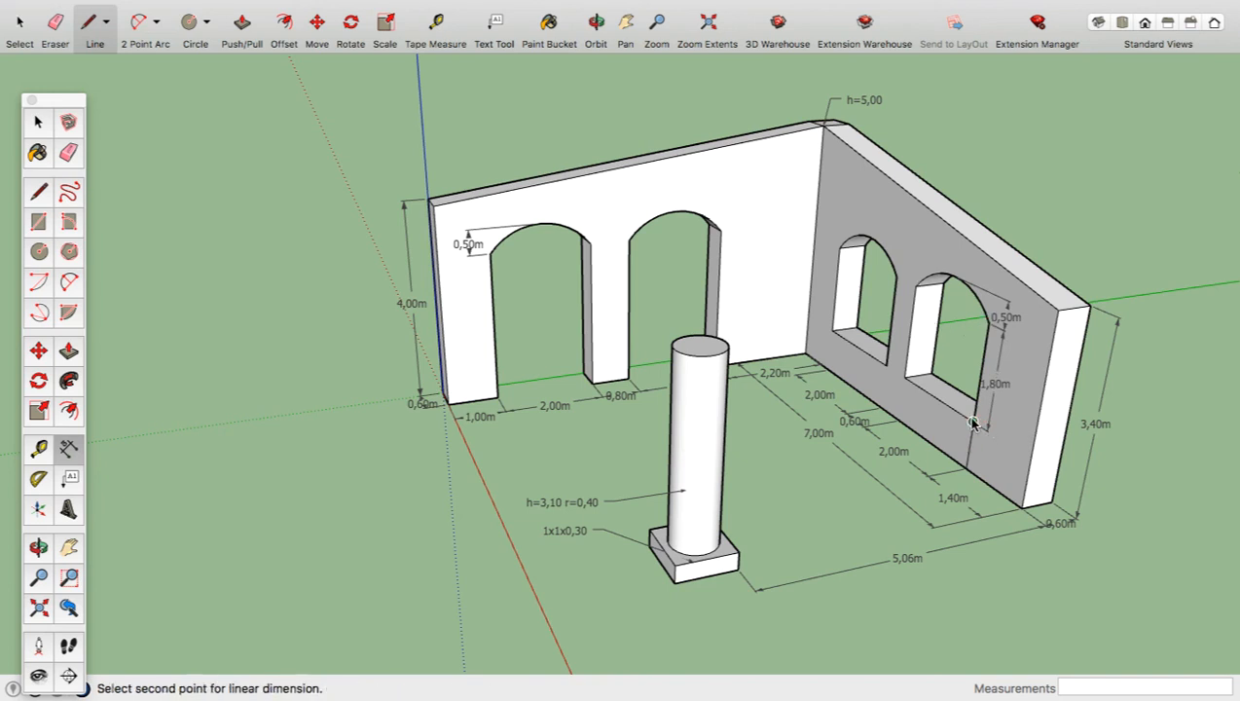
pyautogui.click(965, 468)
pyautogui.click(982, 475)
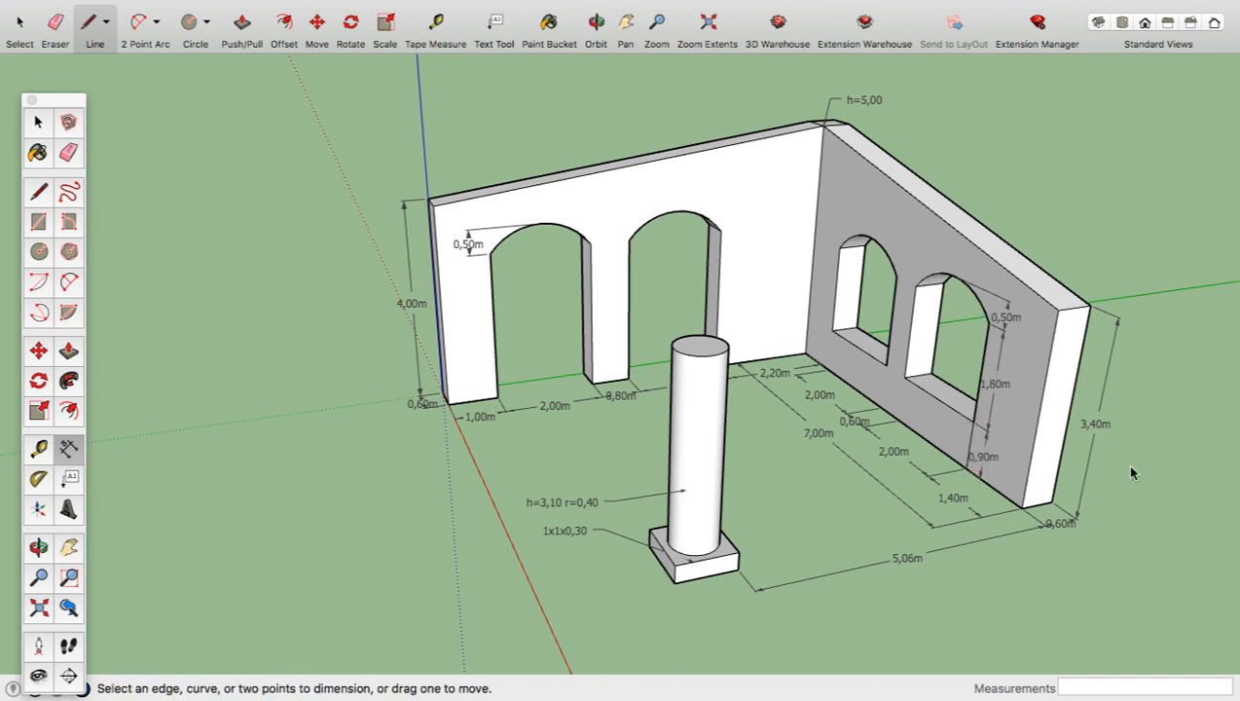
# - Select the walls and the column together with their dimensions and labels
pyautogui.scroll(-2, 742, 370)
pyautogui.click(35, 122)
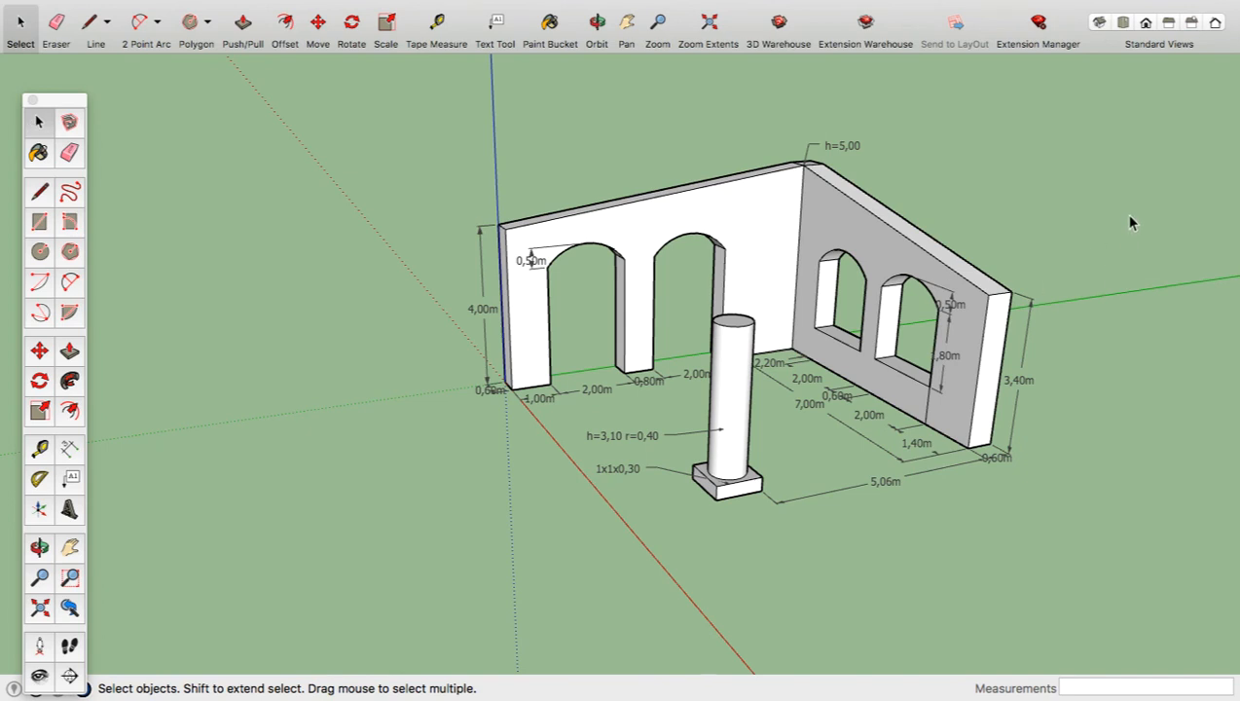
pyautogui.moveTo(468, 551); pyautogui.dragTo(437, 551)
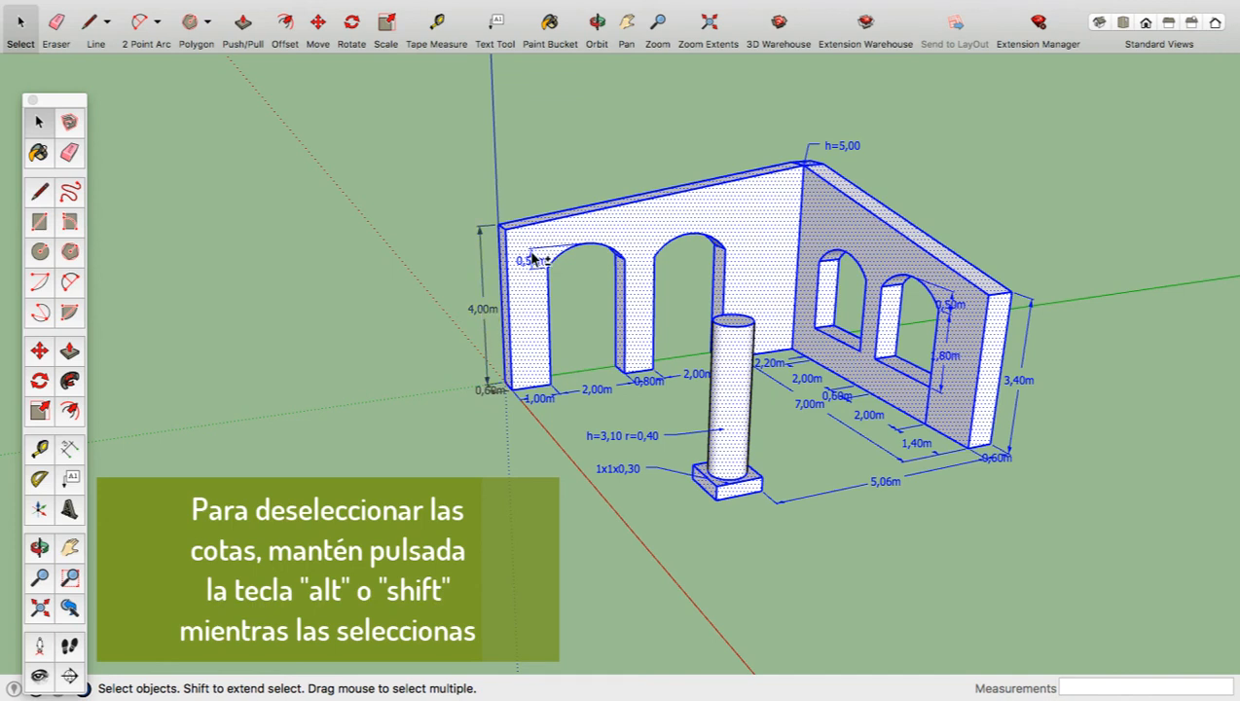
# - Remove all dimensions and text labels from the selection, keeping only the walls and the column selected
pyautogui.keyDown('shift'); pyautogui.click(532, 256); pyautogui.keyUp('shift')
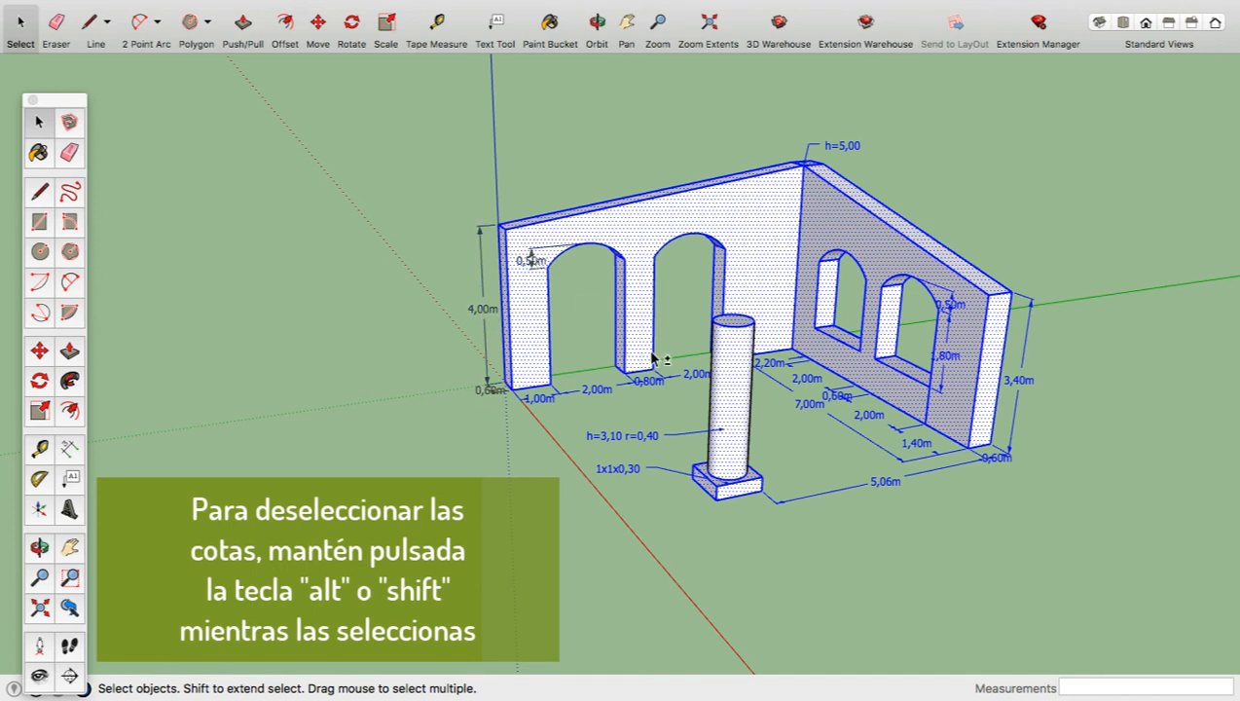
pyautogui.keyDown('shift'); pyautogui.click(545, 404); pyautogui.keyUp('shift')
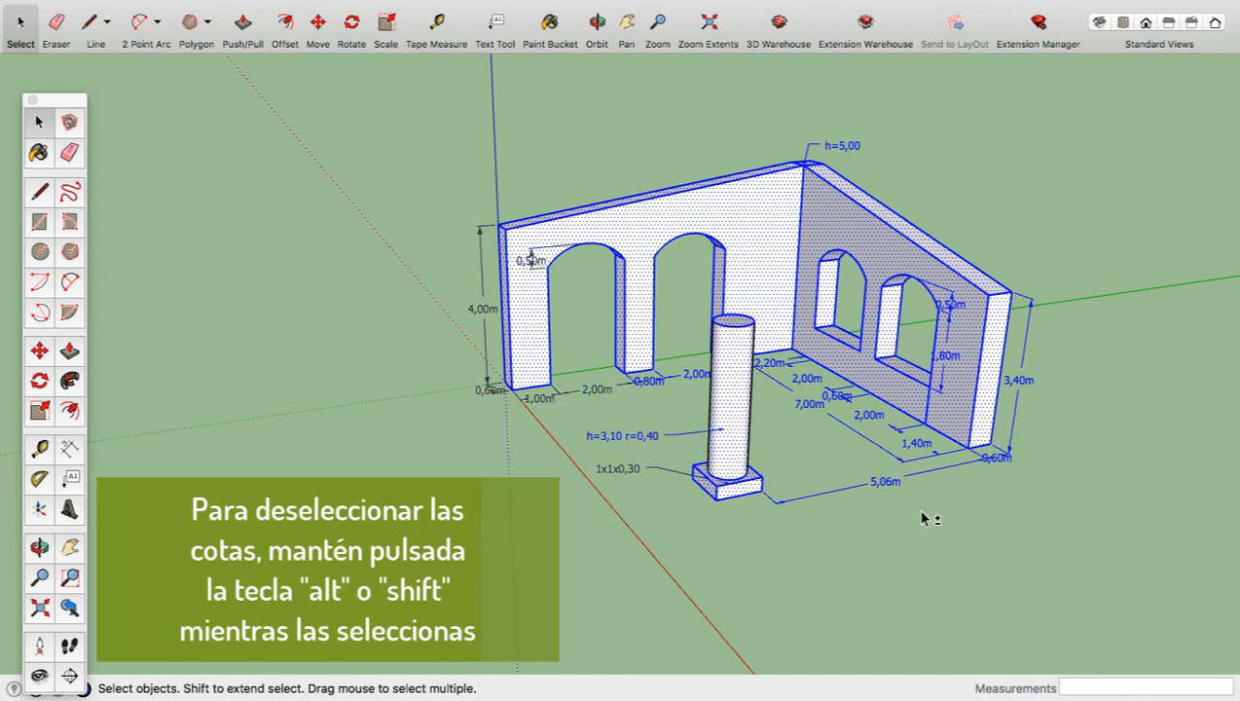
pyautogui.keyDown('shift'); pyautogui.moveTo(928, 484); pyautogui.dragTo(851, 445); pyautogui.keyUp('shift')
pyautogui.keyDown('shift'); pyautogui.click(694, 379); pyautogui.keyUp('shift')
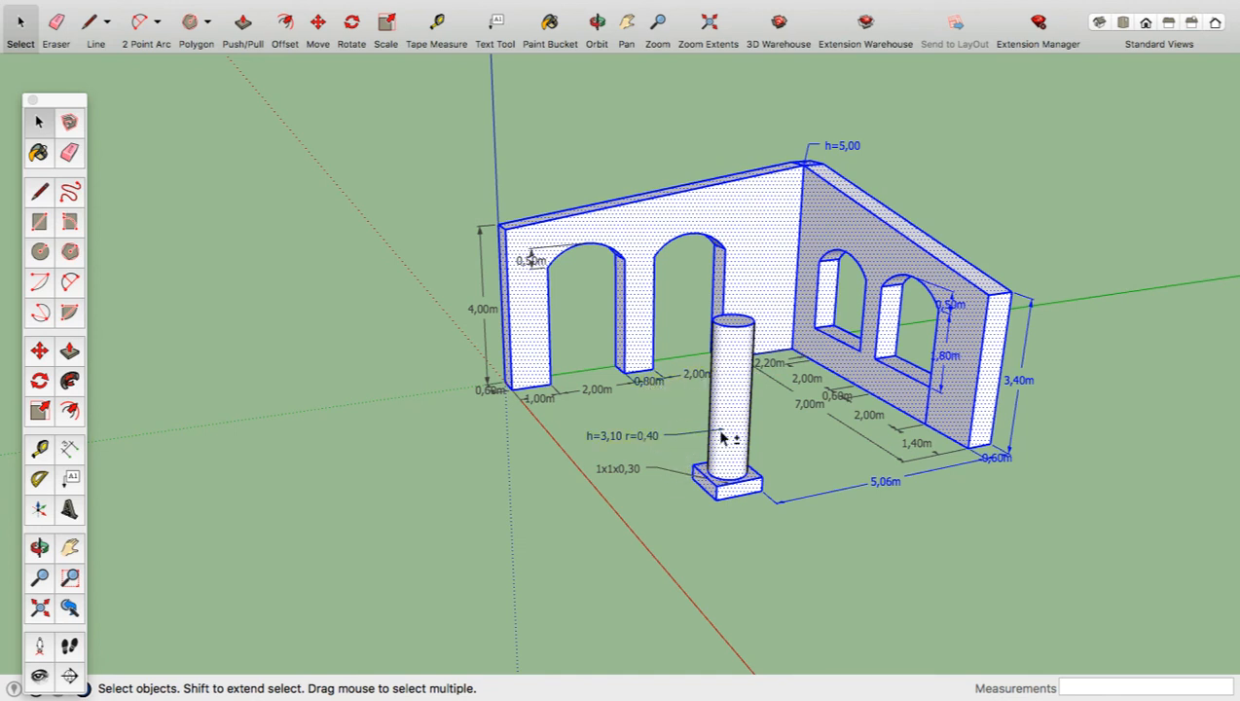
pyautogui.keyDown('shift'); pyautogui.click(1035, 382); pyautogui.keyUp('shift')
pyautogui.keyDown('shift'); pyautogui.click(997, 460); pyautogui.keyUp('shift')
pyautogui.keyDown('shift'); pyautogui.click(946, 358); pyautogui.keyUp('shift')
pyautogui.keyDown('shift'); pyautogui.click(952, 309); pyautogui.keyUp('shift')
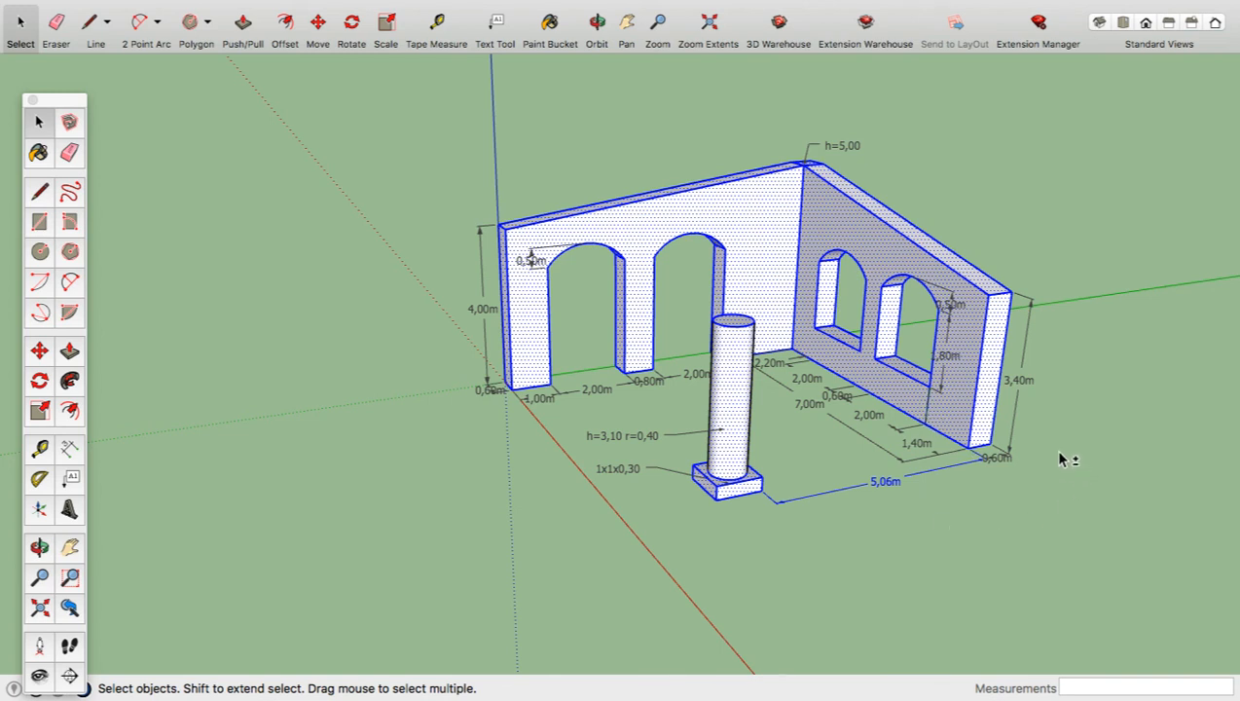
pyautogui.keyDown('shift'); pyautogui.moveTo(899, 491); pyautogui.dragTo(864, 487); pyautogui.keyUp('shift')
pyautogui.keyDown('shift'); pyautogui.click(921, 448); pyautogui.keyUp('shift')
# - Paint the selected walls and column with the dark brown brick texture from the Brick, Cladding and Siding materials
pyautogui.click(37, 155)
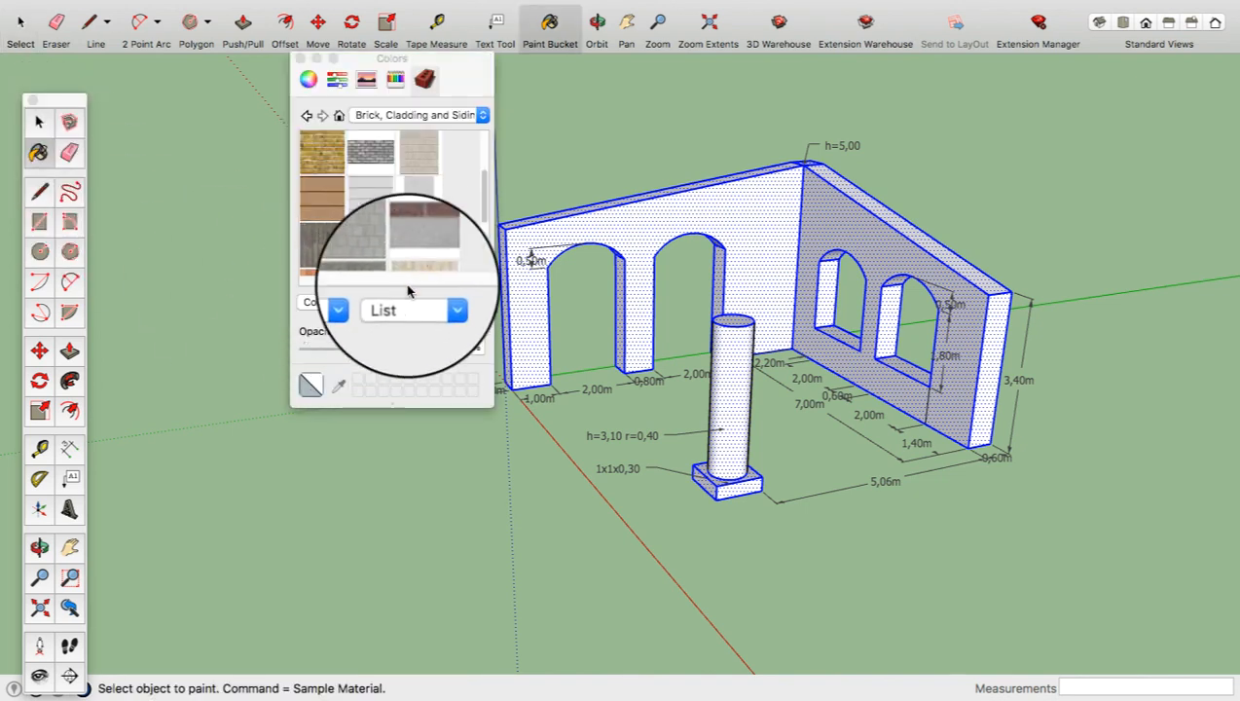
pyautogui.moveTo(484, 200); pyautogui.dragTo(484, 170)
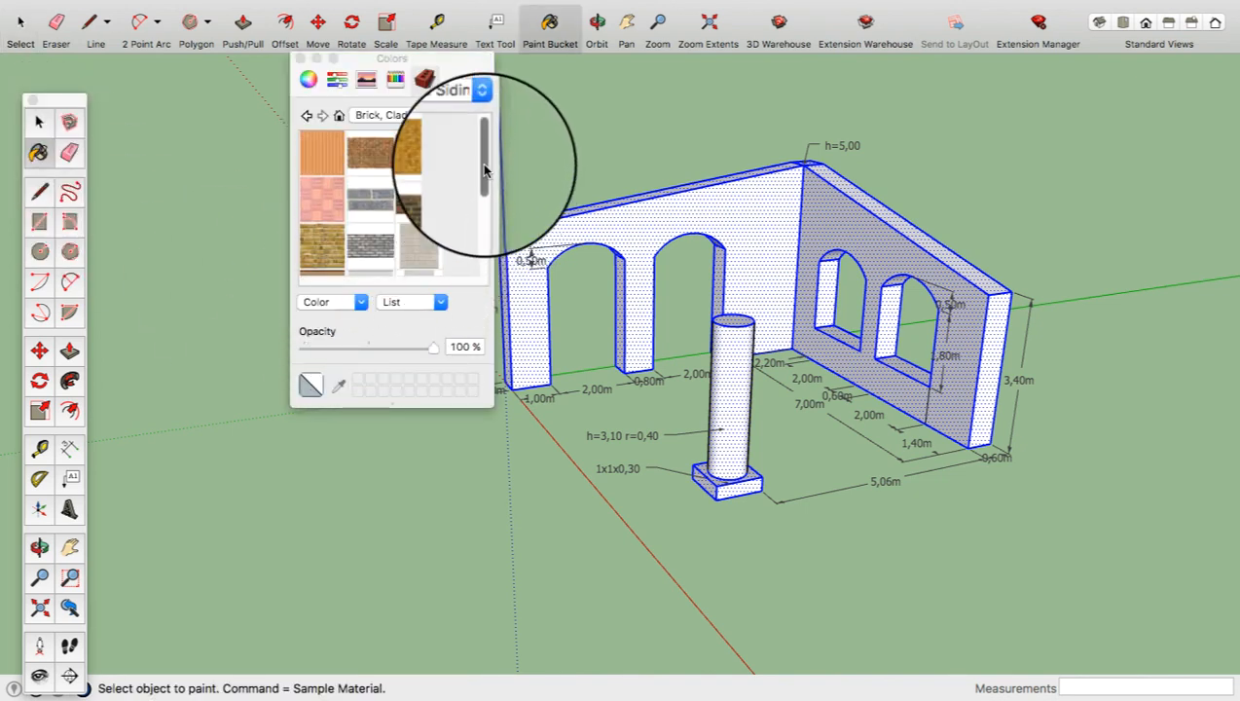
pyautogui.click(410, 198)
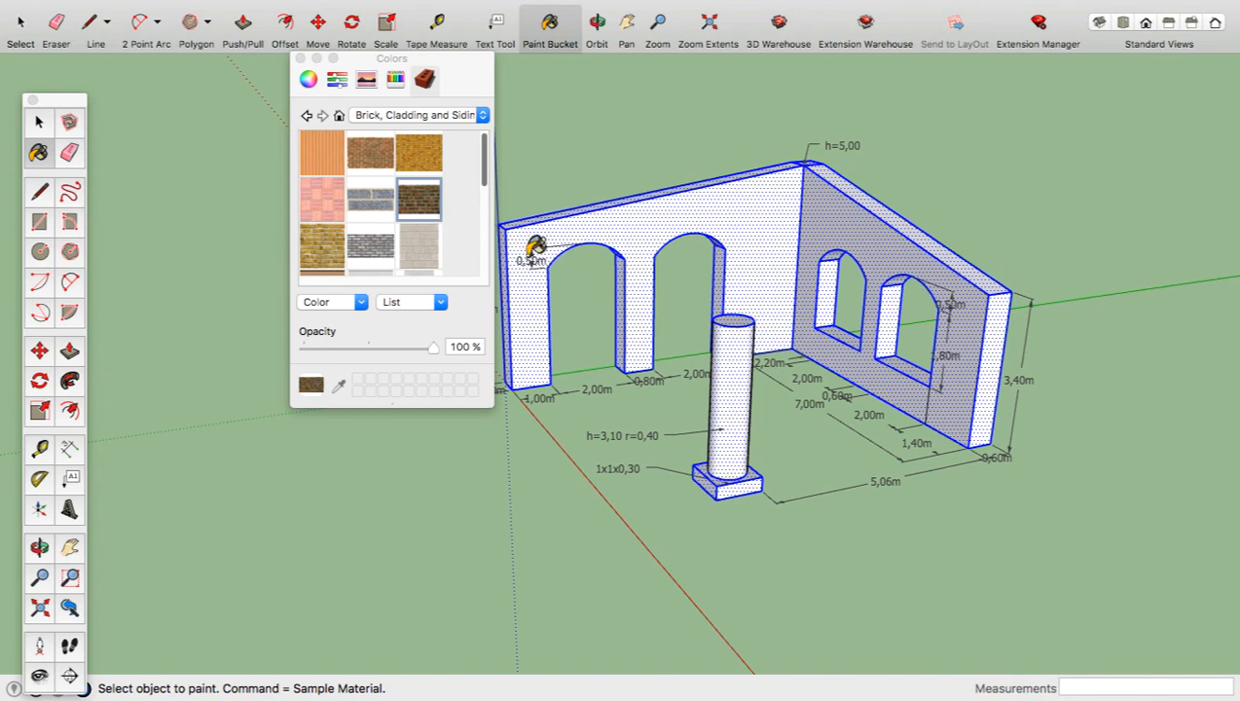
pyautogui.click(631, 225)
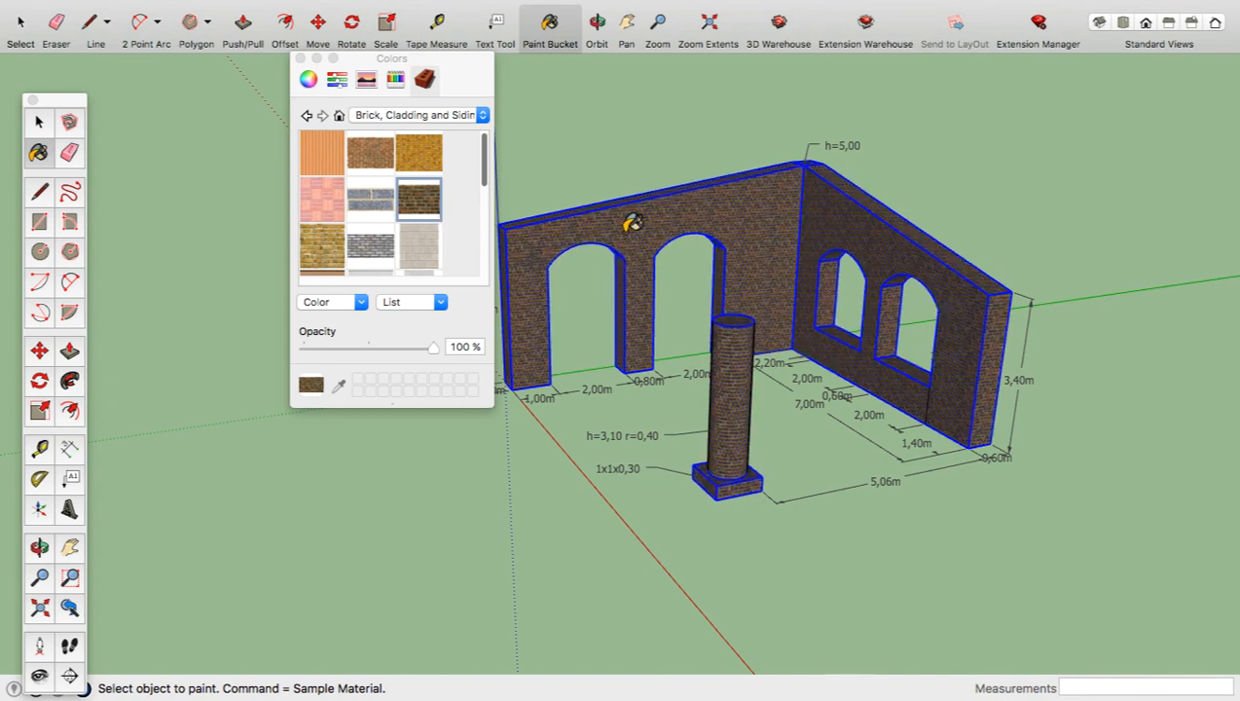
pyautogui.click(300, 57)
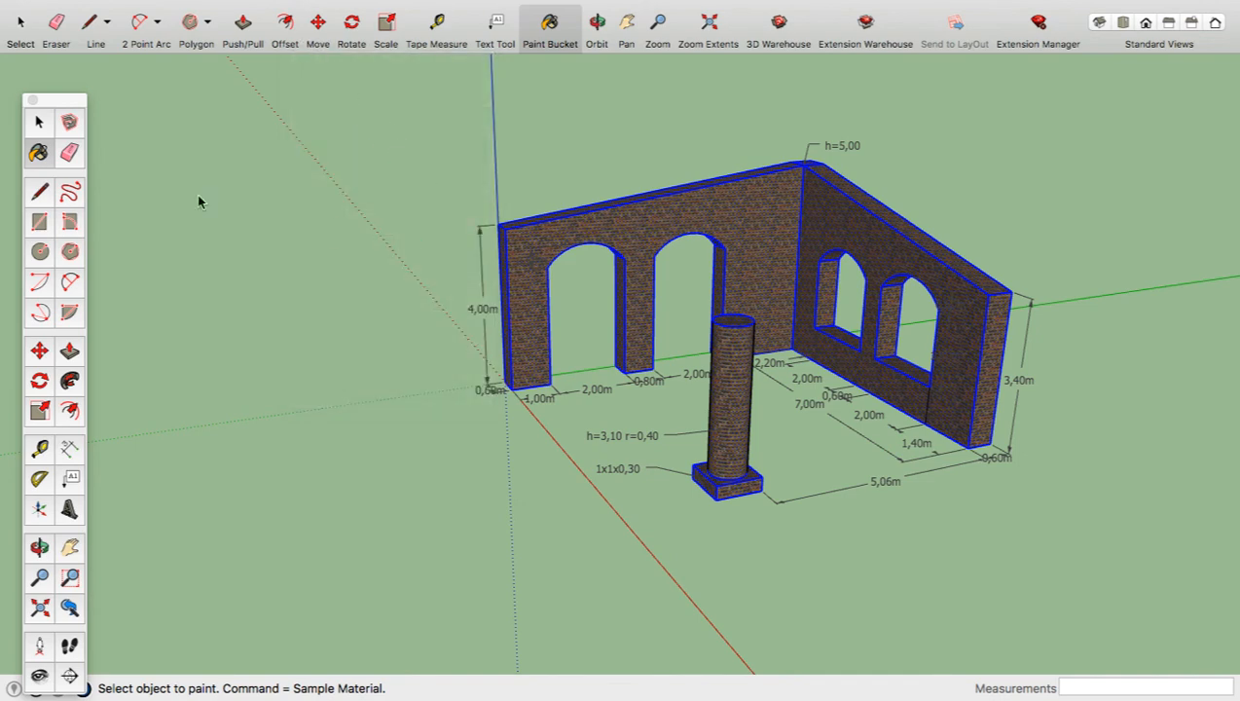
pyautogui.click(38, 122)
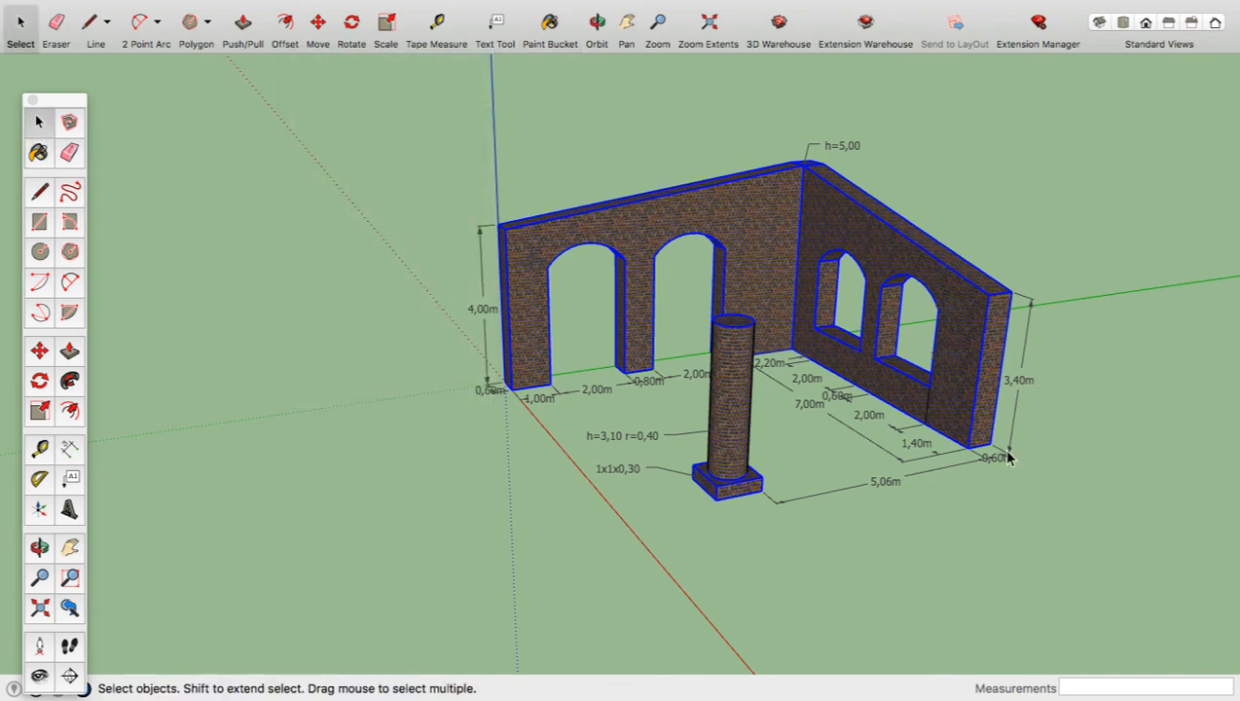
# - Erase the leftover vertical seam edge near the wall corner on the outer face of the doorway wall
pyautogui.scroll(3, 931, 471)
pyautogui.scroll(-1, 930, 473)
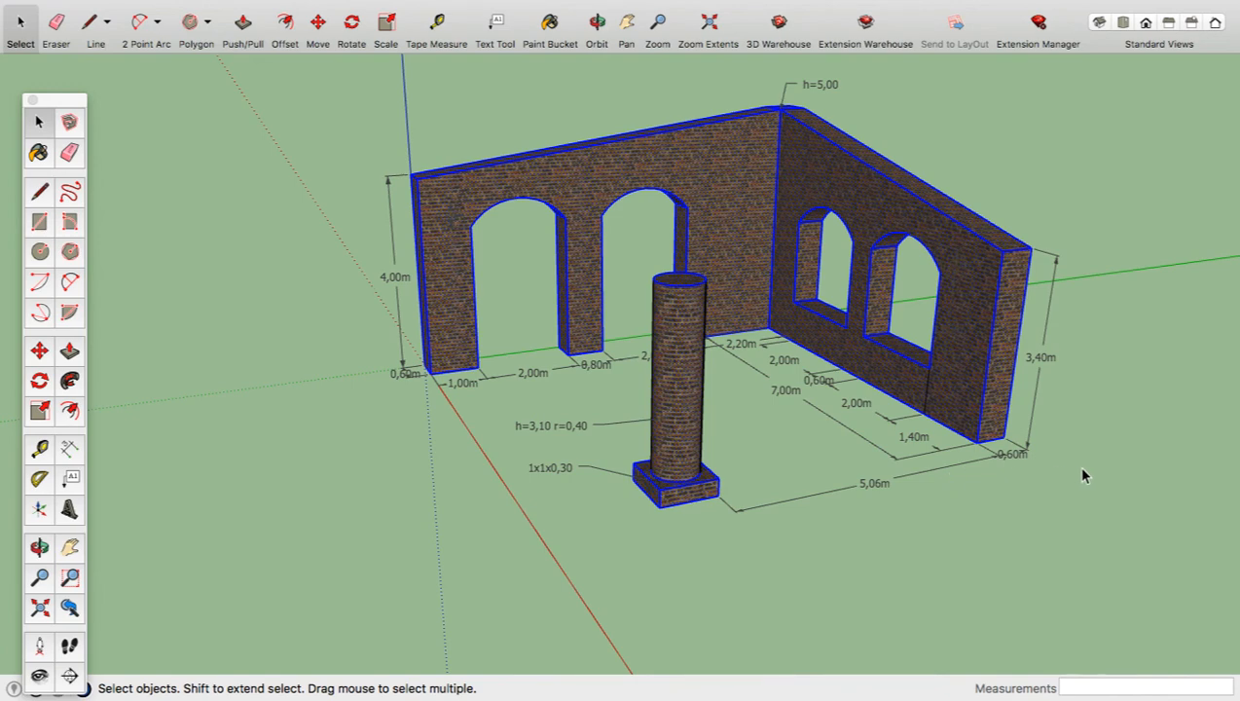
pyautogui.moveTo(873, 542); pyautogui.dragTo(648, 380, button='middle')
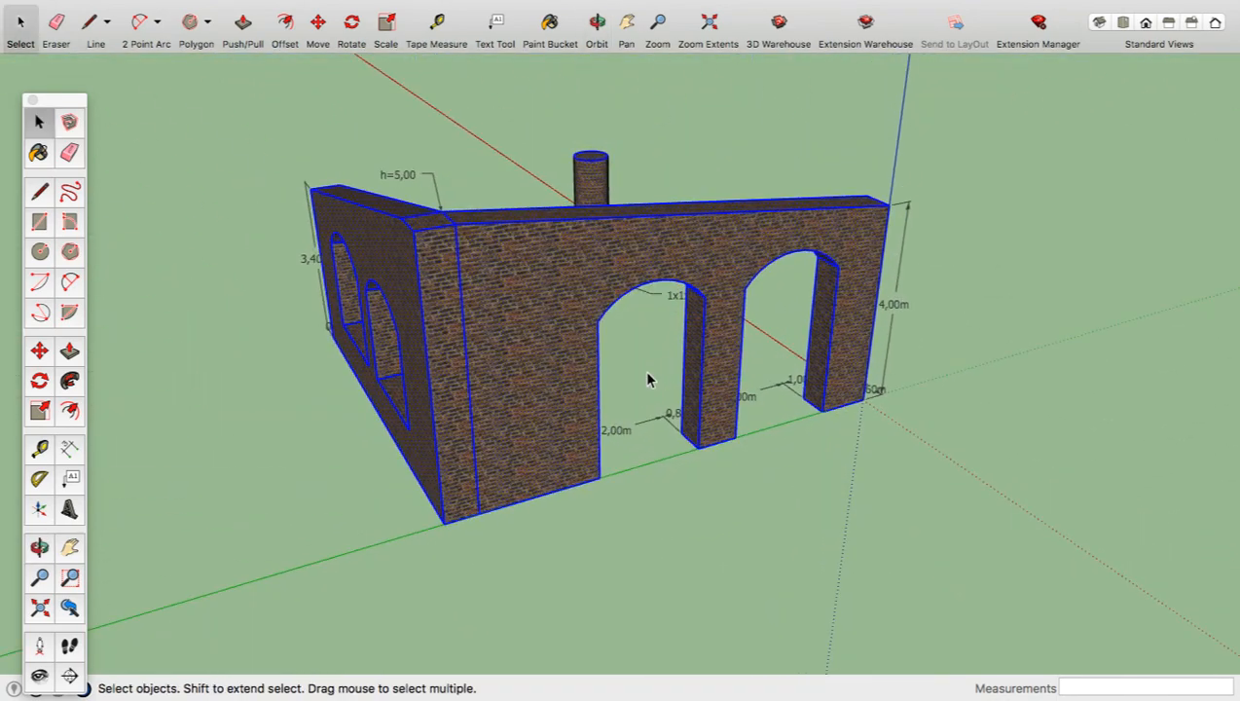
pyautogui.click(70, 156)
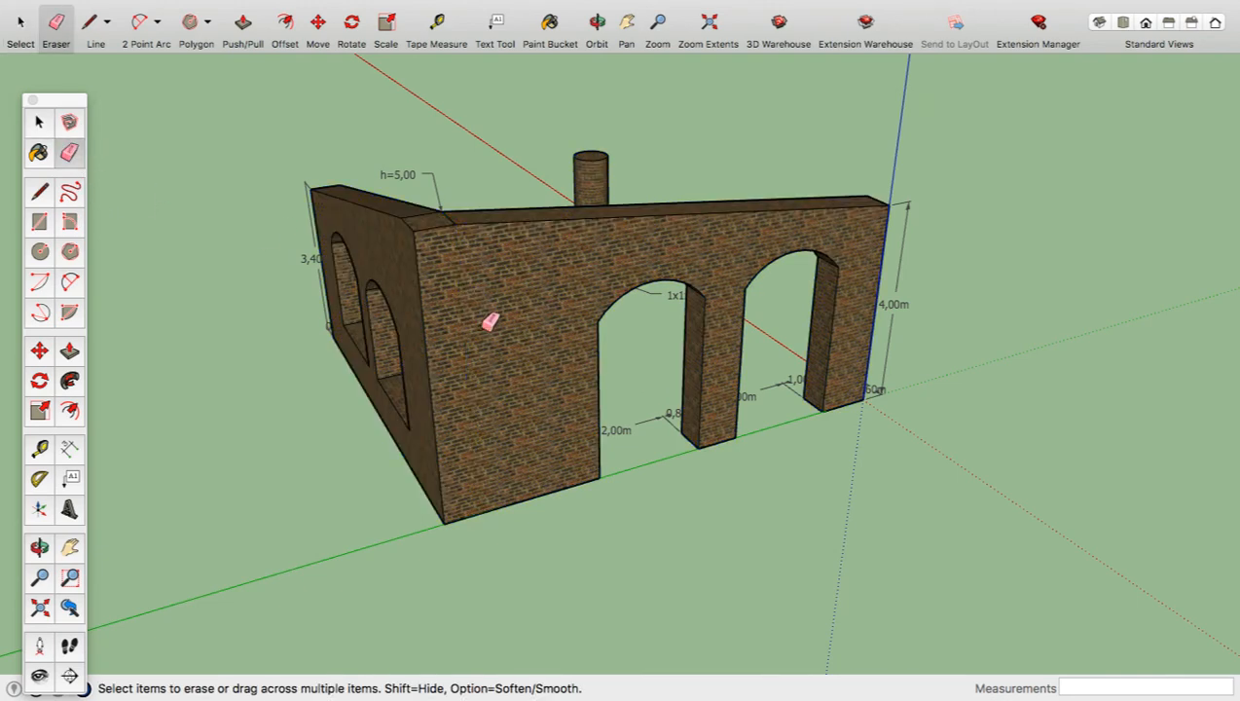
pyautogui.moveTo(279, 312)
pyautogui.mouseDown(button='middle')
pyautogui.moveTo(387, 380)
pyautogui.moveTo(493, 404)
pyautogui.moveTo(482, 298)
pyautogui.moveTo(667, 296)
pyautogui.mouseUp(button='middle')
pyautogui.moveTo(266, 369)
pyautogui.mouseDown(button='middle')
pyautogui.moveTo(313, 410)
pyautogui.moveTo(686, 404)
pyautogui.moveTo(274, 358)
pyautogui.moveTo(557, 368)
pyautogui.mouseUp(button='middle')
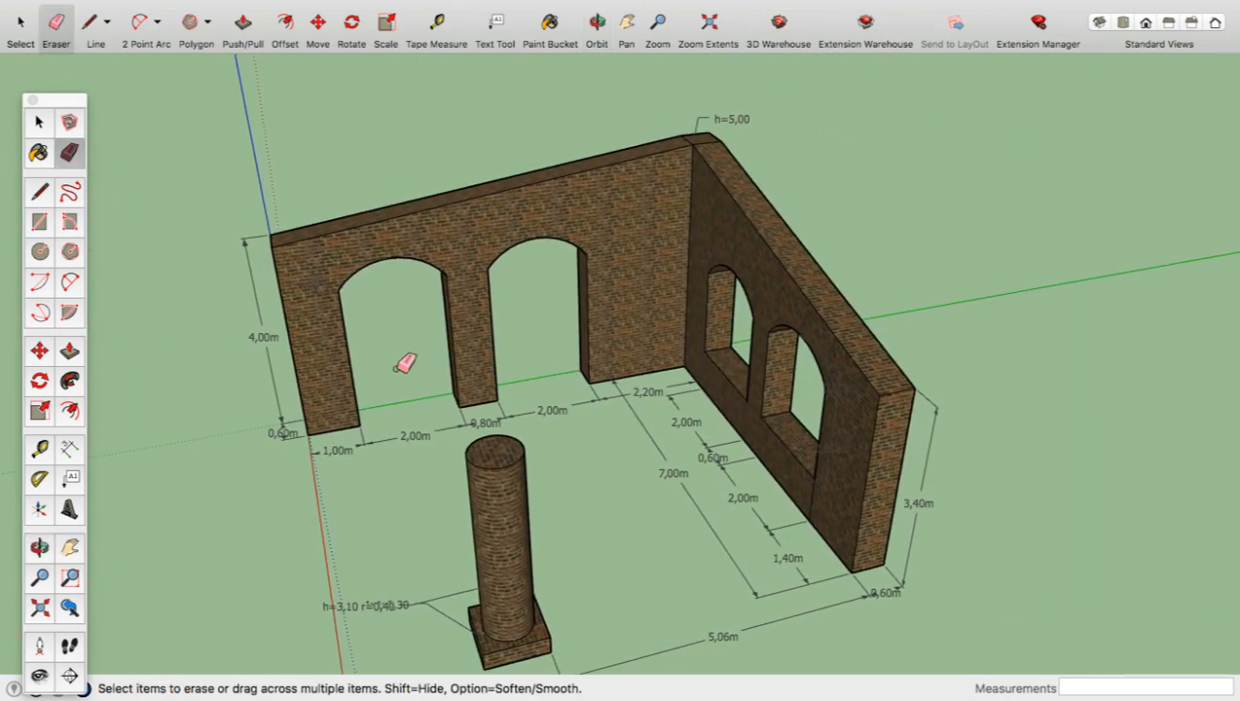
pyautogui.moveTo(275, 354)
pyautogui.mouseDown(button='middle')
pyautogui.moveTo(441, 371)
pyautogui.moveTo(650, 287)
pyautogui.mouseUp(button='middle')
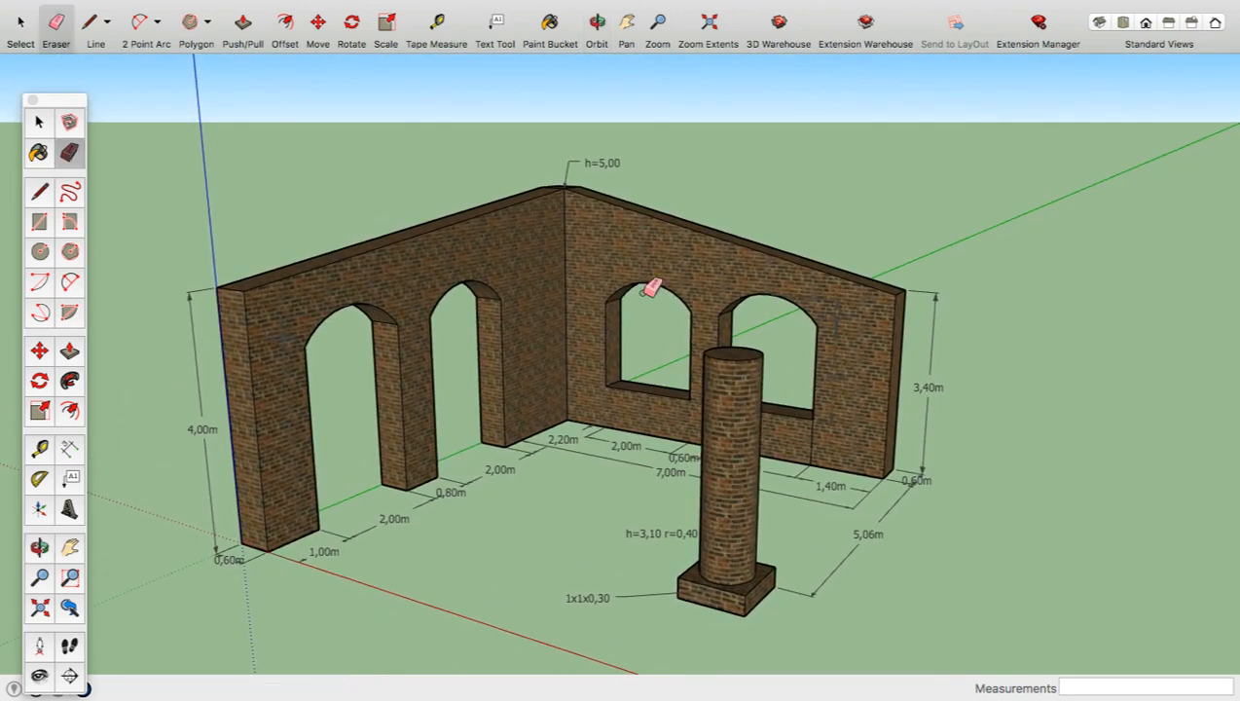
pyautogui.scroll(-3, 634, 302)
pyautogui.scroll(1, 601, 322)
pyautogui.scroll(2, 601, 321)
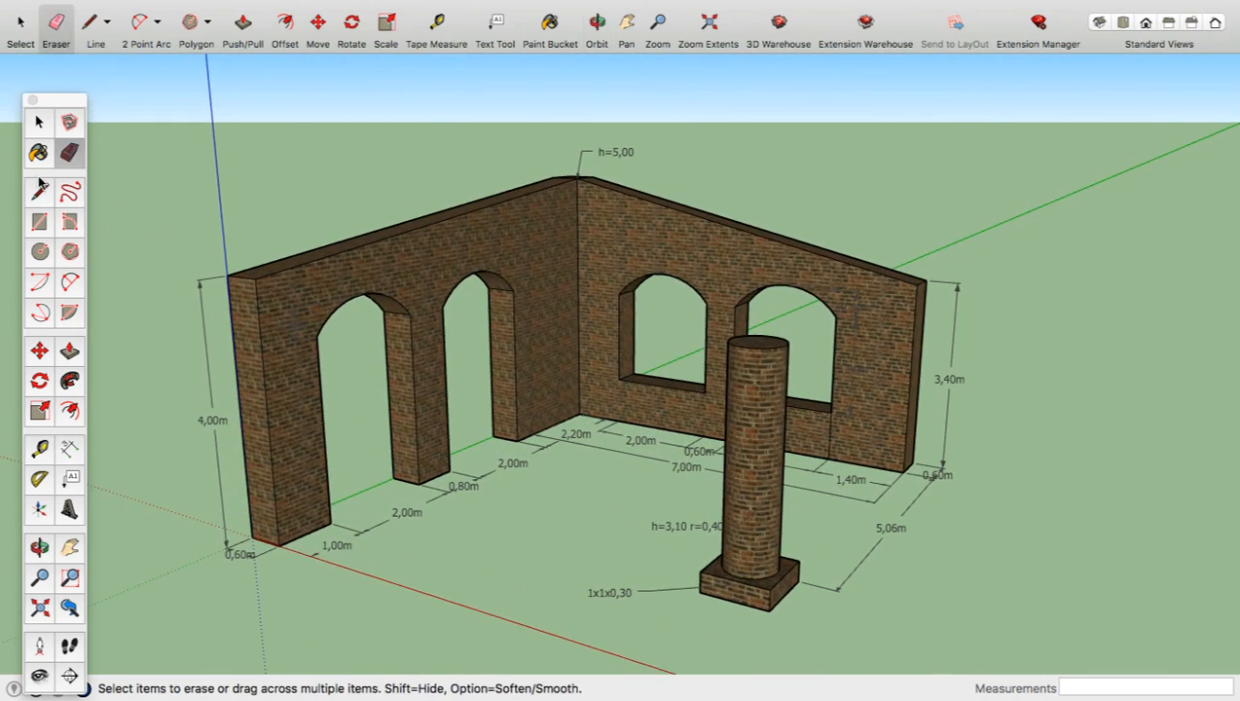
# - Turn on shadows for the model and examine how they fall around the walls and column
pyautogui.click(39, 121)
pyautogui.scroll(-1, 589, 493)
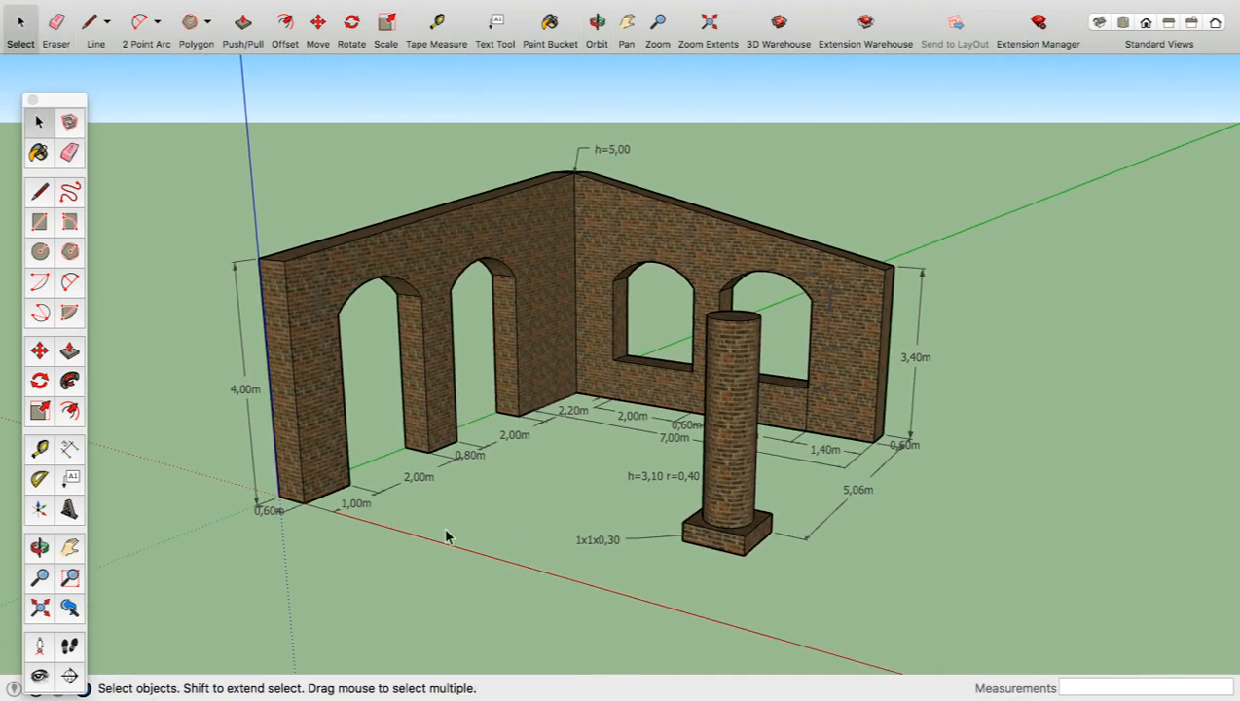
pyautogui.moveTo(978, 191); pyautogui.dragTo(399, 156, button='middle')
pyautogui.moveTo(274, 8)
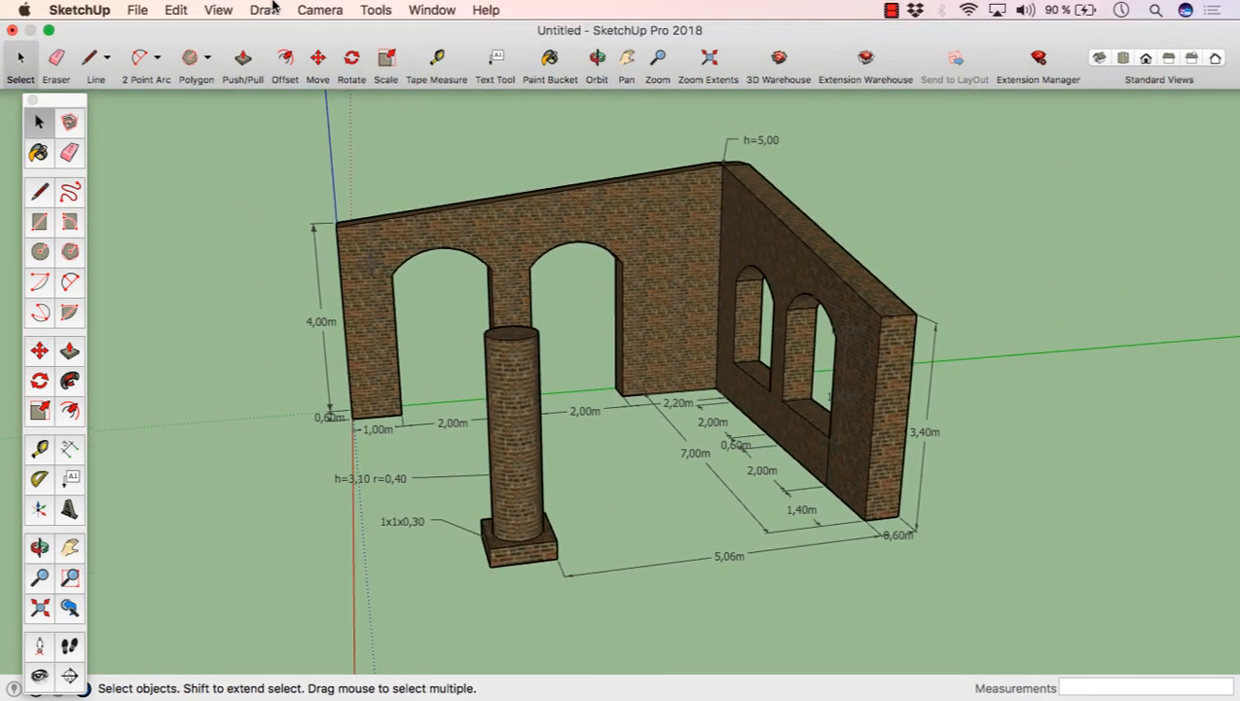
pyautogui.click(220, 10)
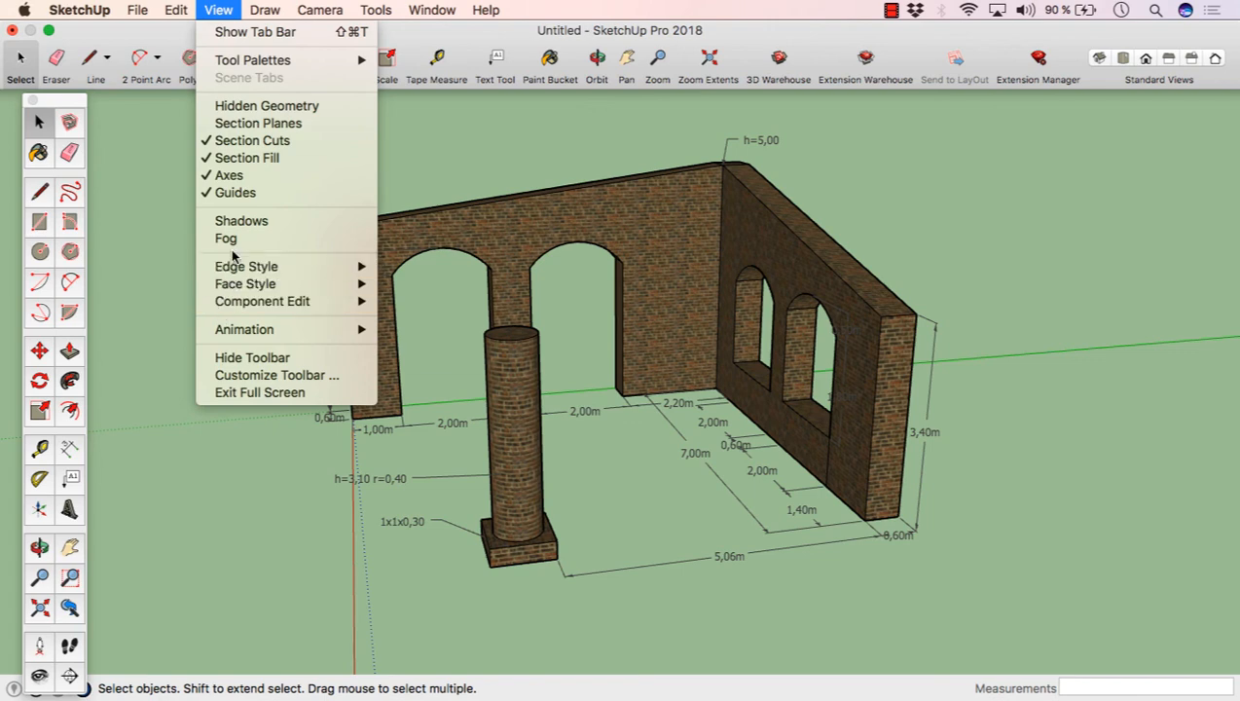
pyautogui.click(241, 222)
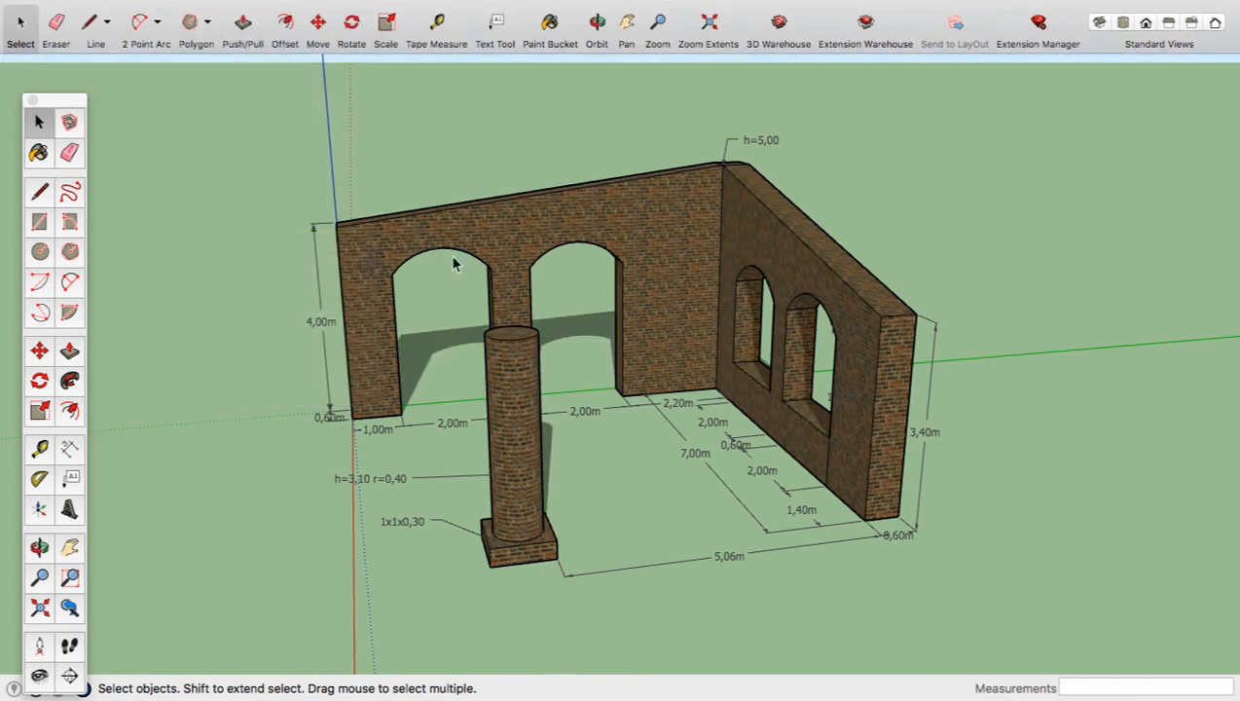
pyautogui.moveTo(524, 358); pyautogui.dragTo(701, 368, button='middle')
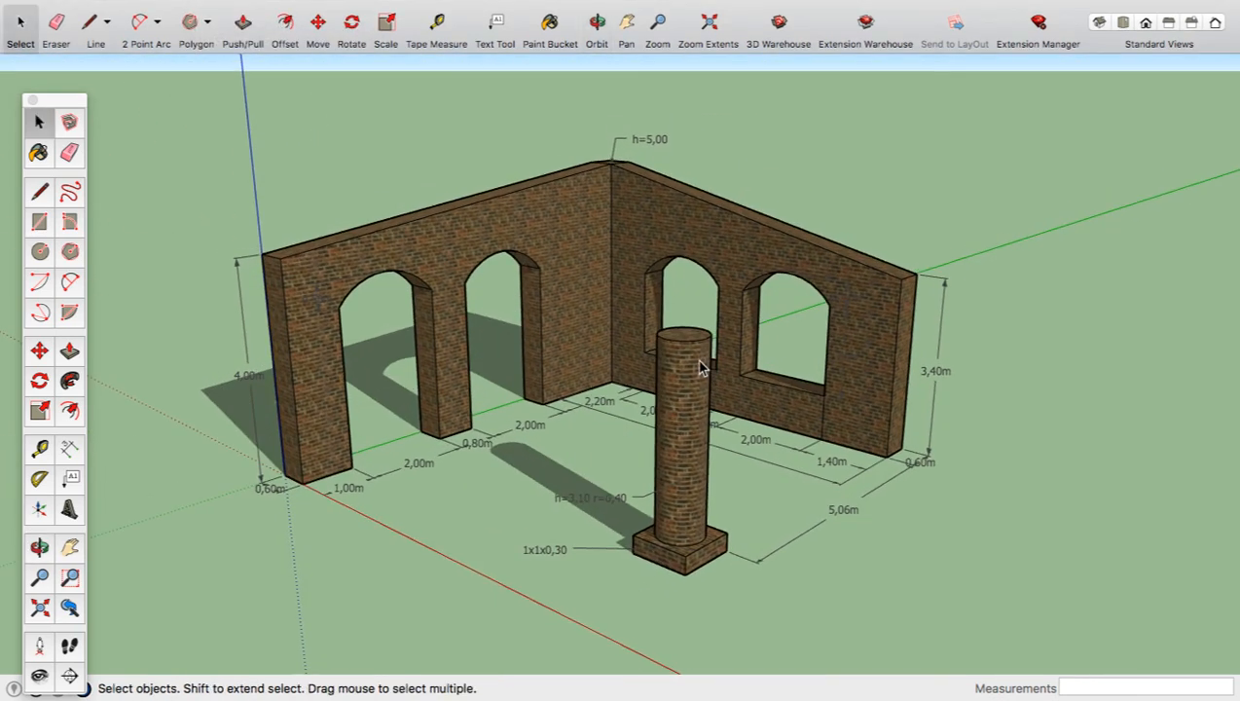
pyautogui.moveTo(380, 363); pyautogui.dragTo(107, 386, button='middle')
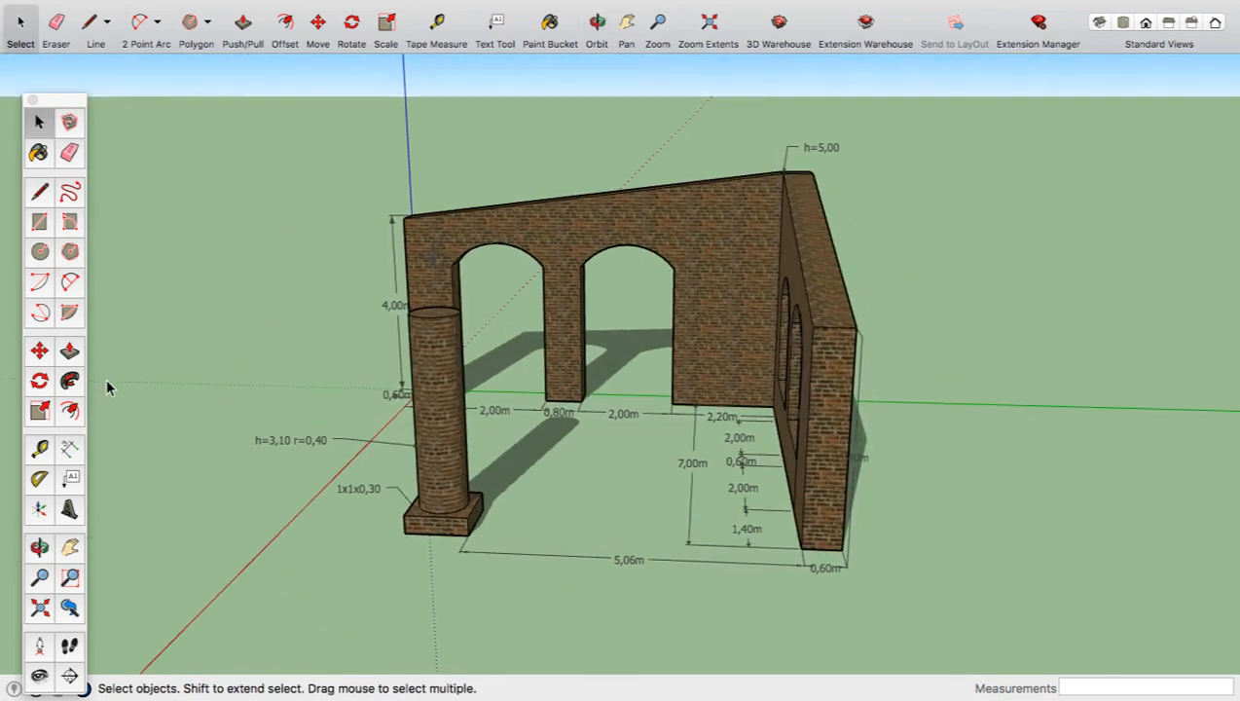